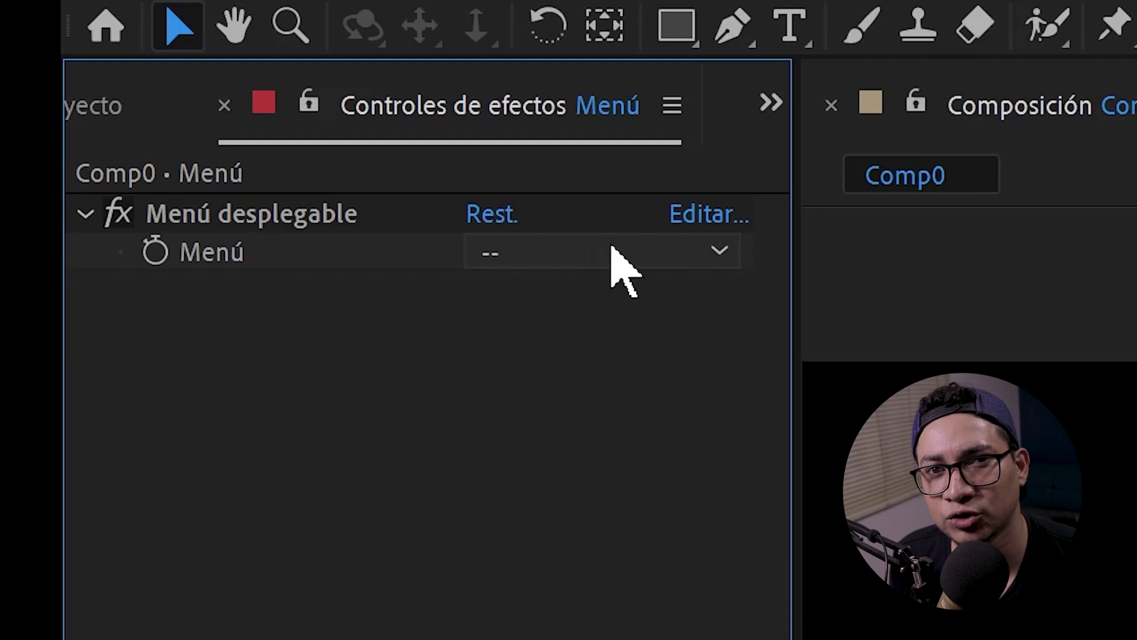
# - Switch the Menú title through Suscríbete and Dale Like to Comenta twice, ending on Comenta
pyautogui.click(612, 248)
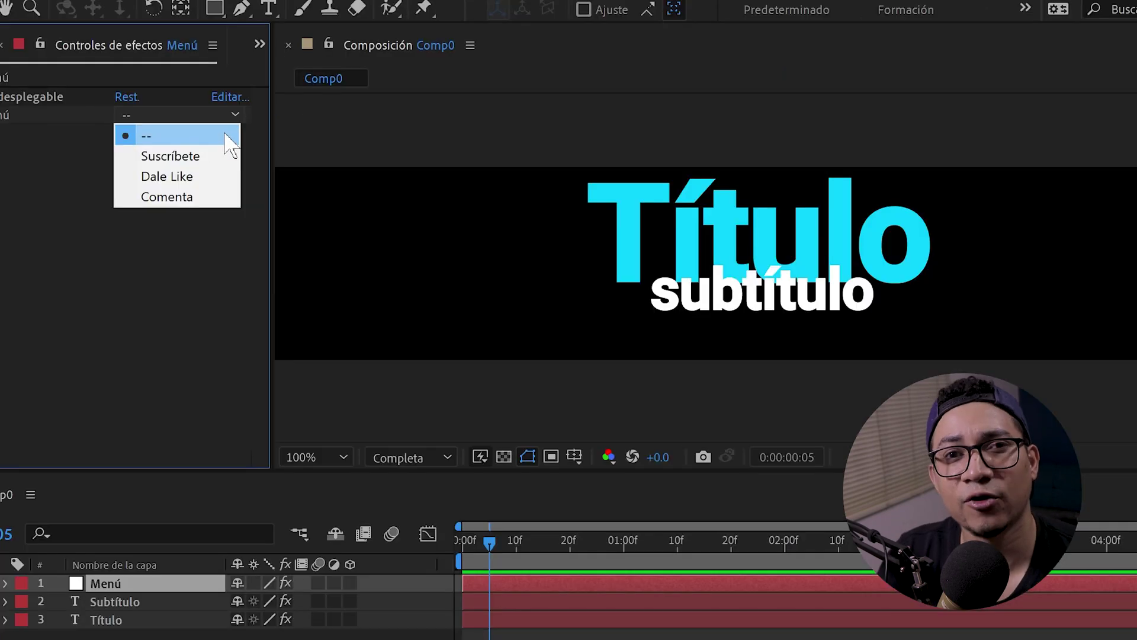
pyautogui.click(210, 156)
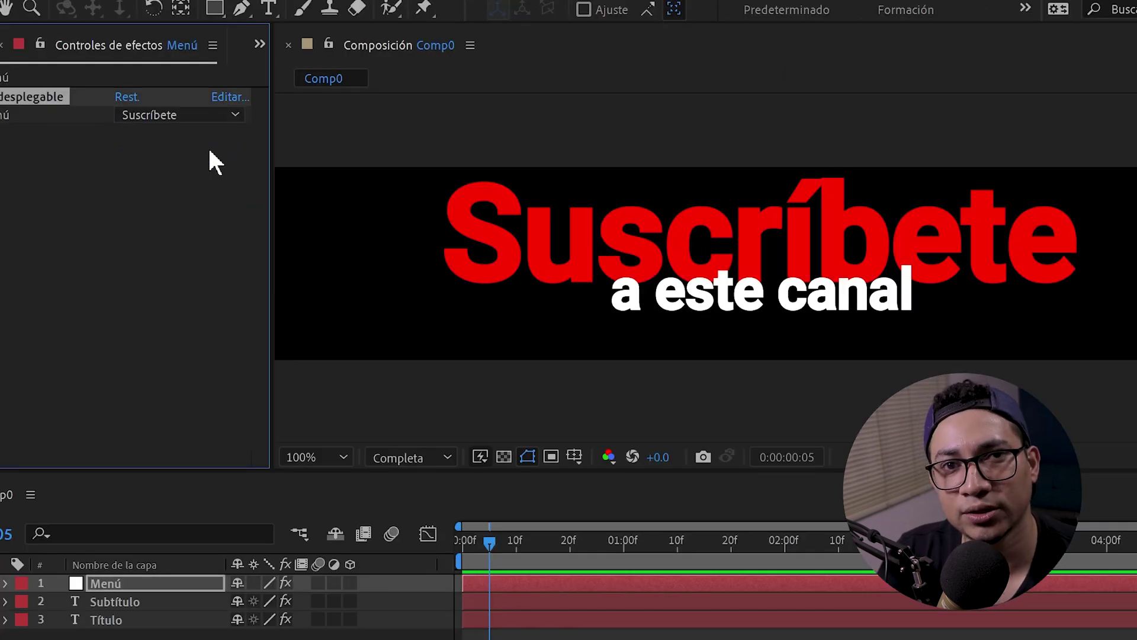
pyautogui.click(204, 115)
pyautogui.click(202, 175)
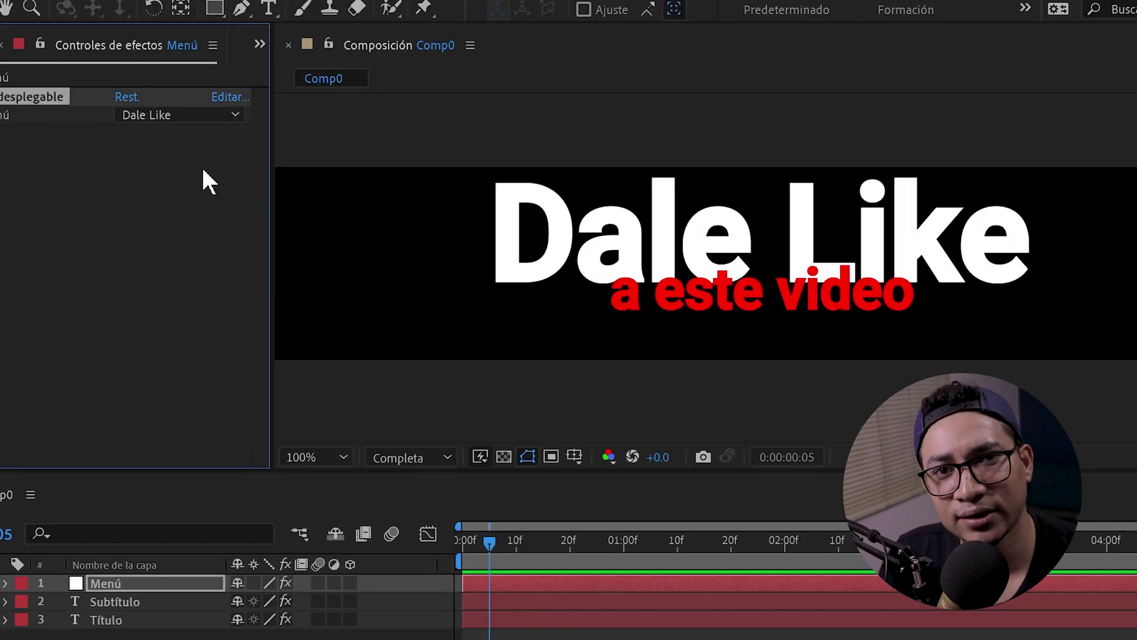
pyautogui.click(207, 115)
pyautogui.click(198, 195)
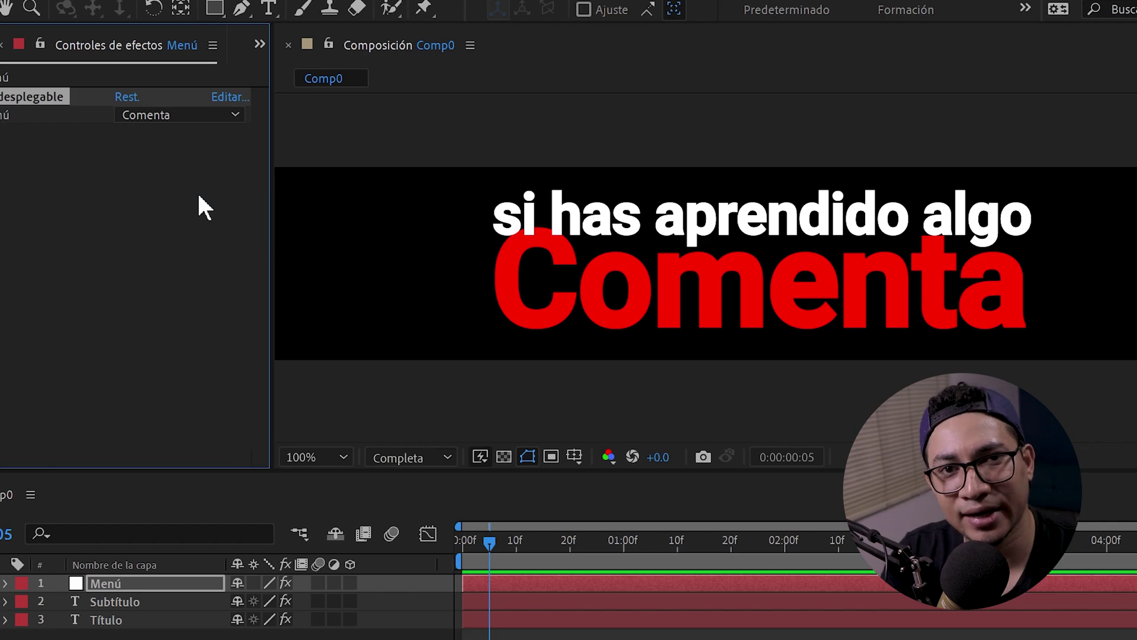
pyautogui.click(202, 115)
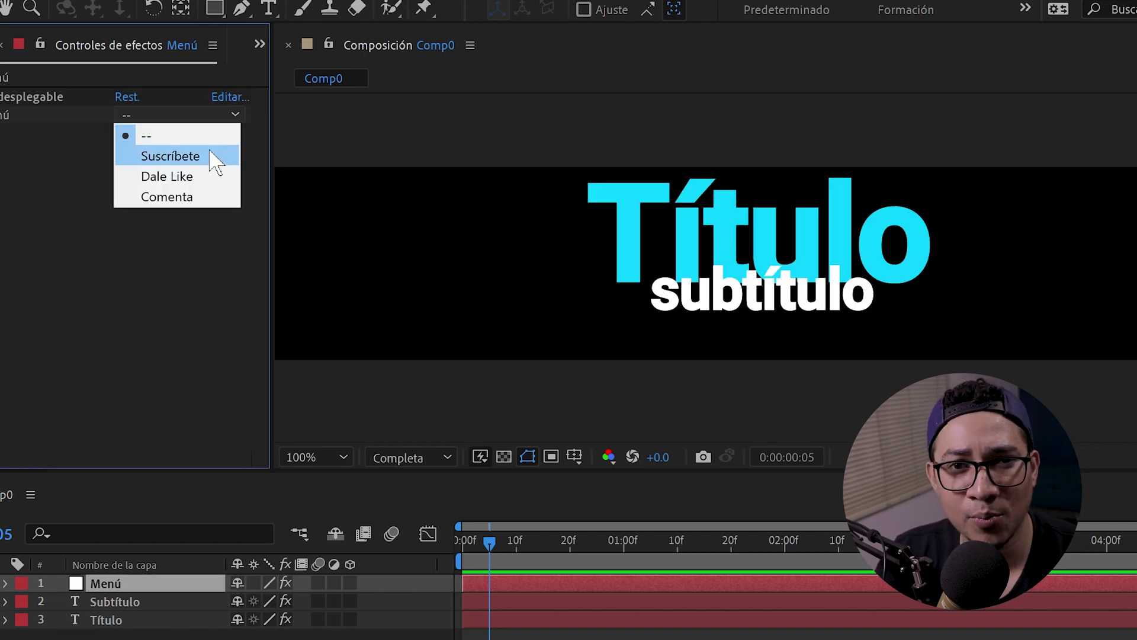
pyautogui.click(214, 155)
pyautogui.click(208, 115)
pyautogui.click(201, 176)
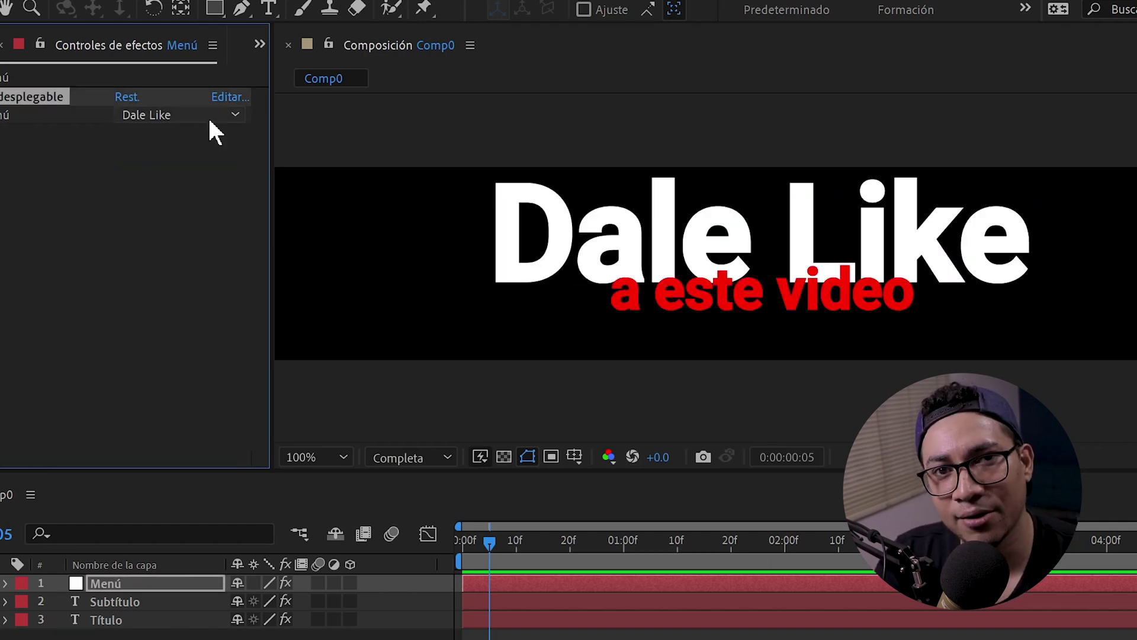
pyautogui.click(208, 116)
pyautogui.click(199, 198)
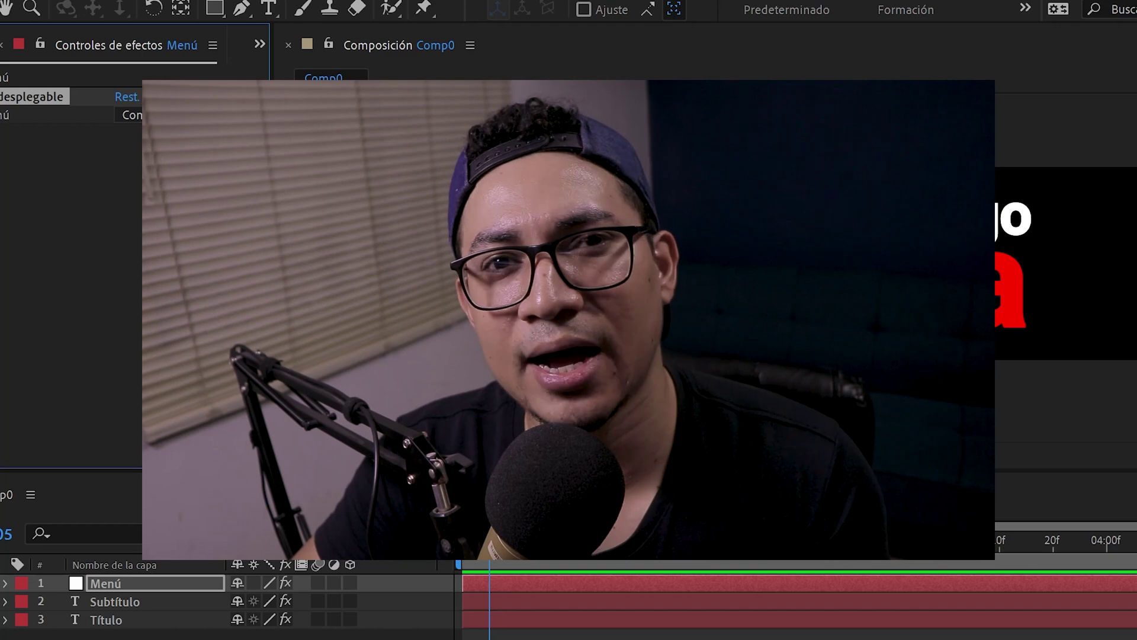
pyautogui.click(207, 115)
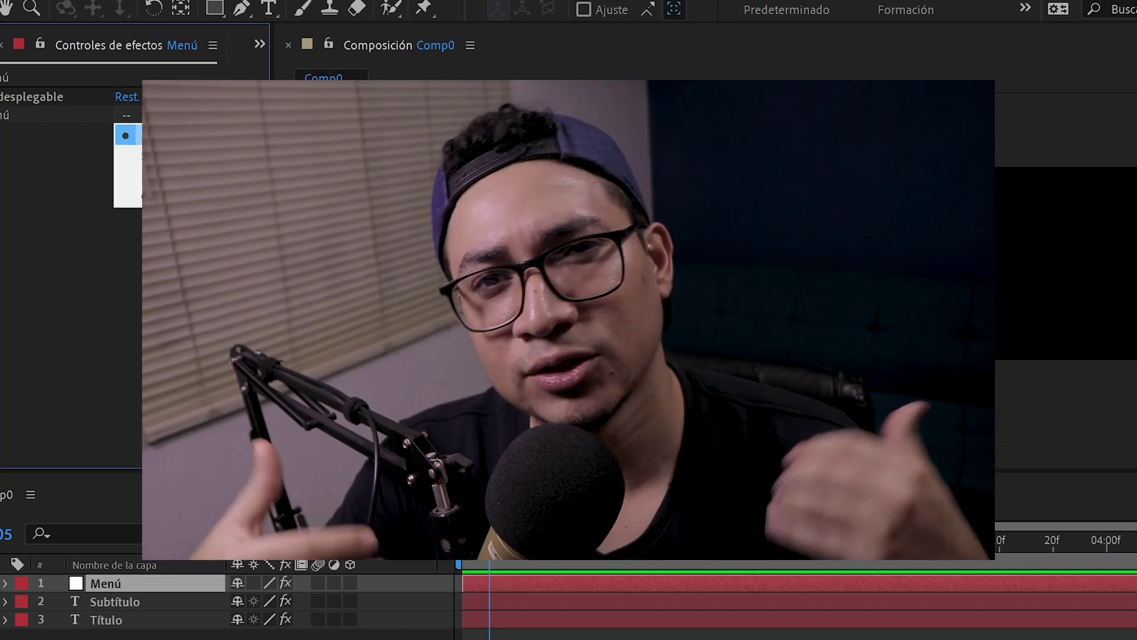
pyautogui.click(201, 154)
pyautogui.click(208, 115)
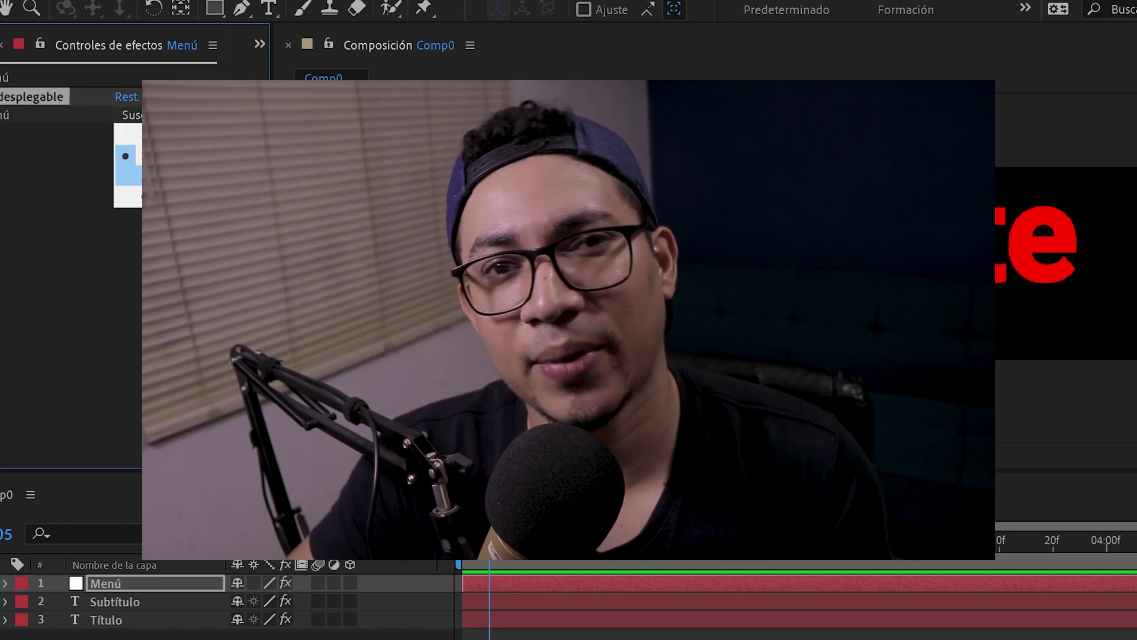
pyautogui.click(202, 176)
pyautogui.click(208, 115)
pyautogui.click(202, 132)
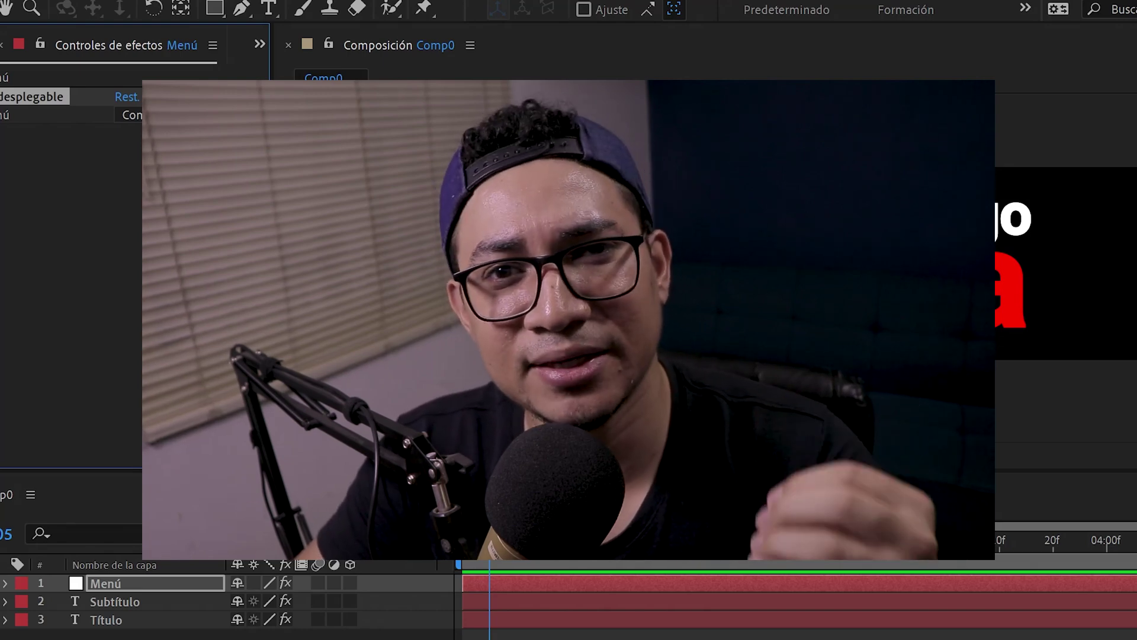
pyautogui.click(208, 115)
pyautogui.click(177, 155)
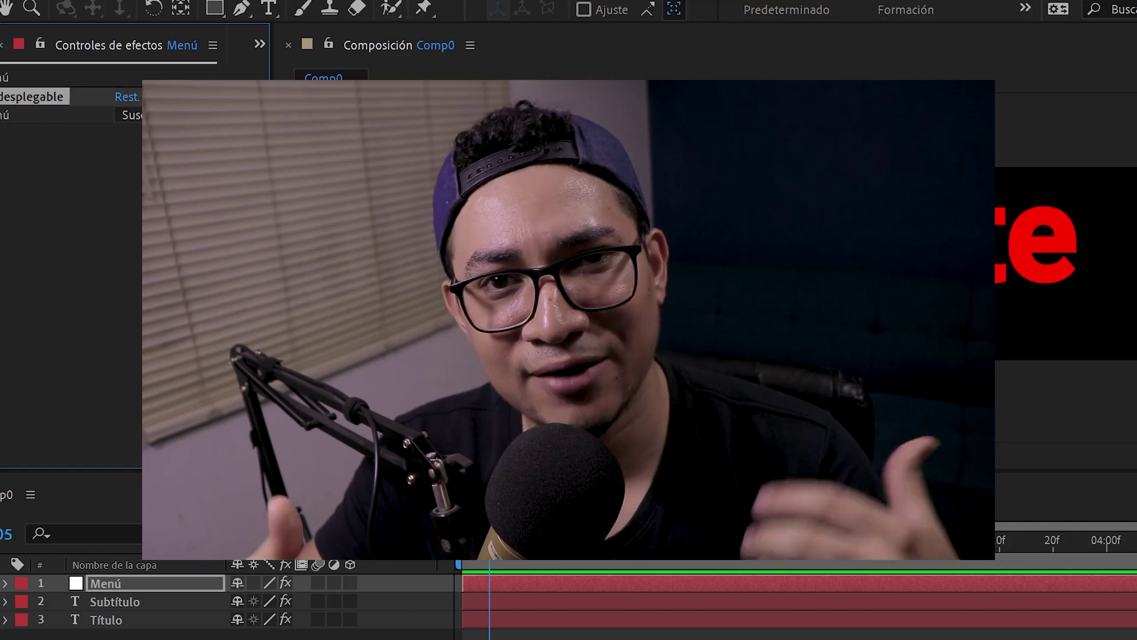
pyautogui.click(202, 115)
pyautogui.click(178, 135)
pyautogui.click(177, 115)
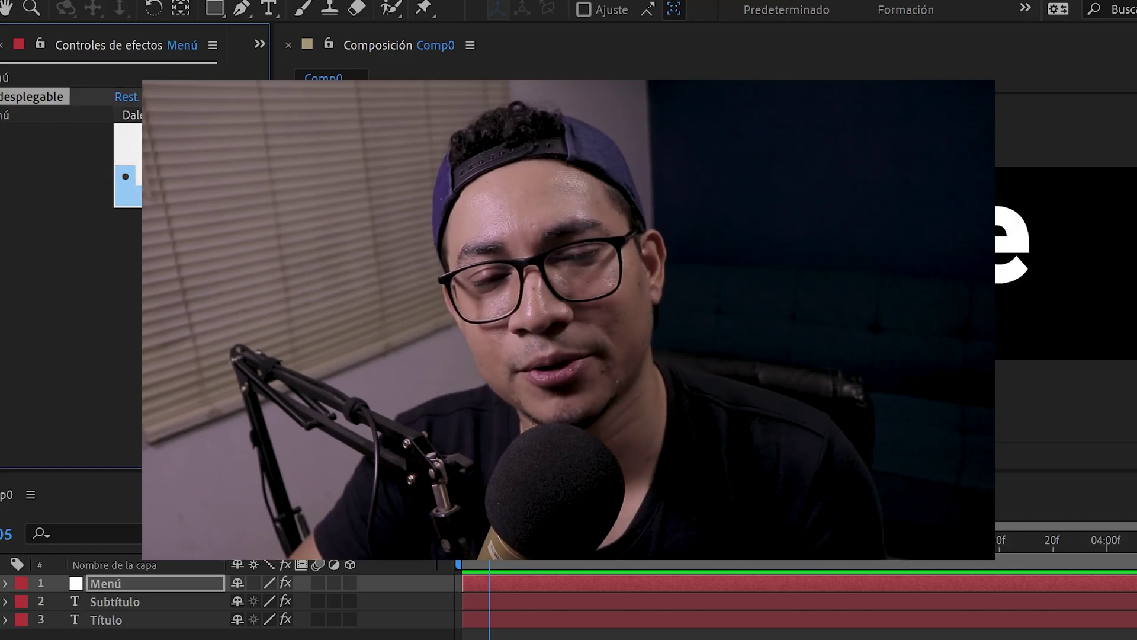
pyautogui.click(125, 172)
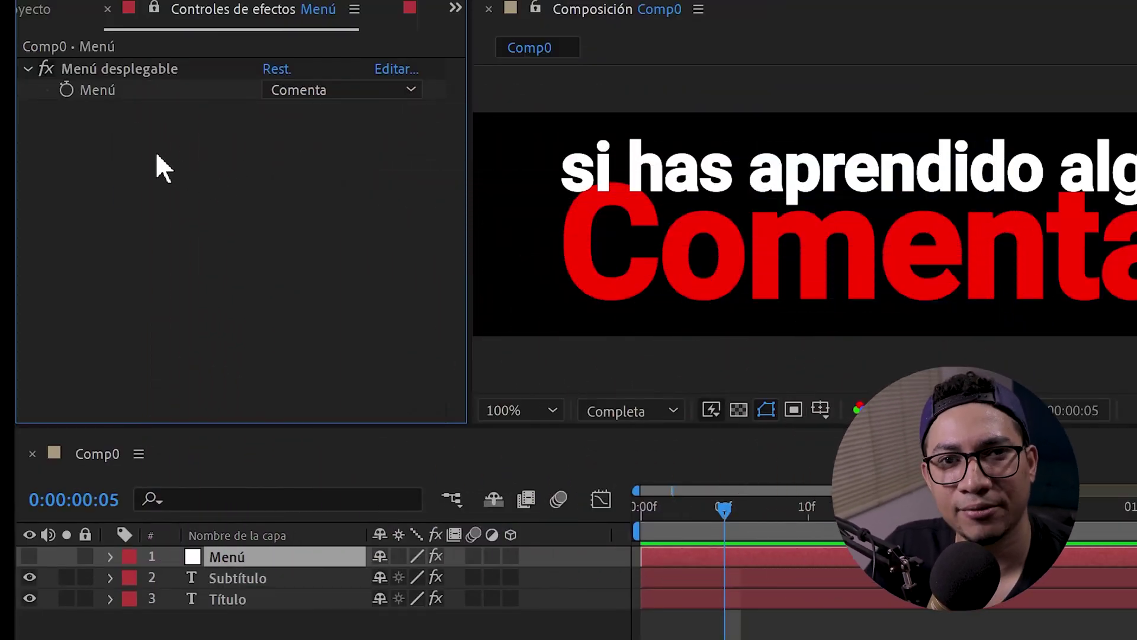
# - Add a dropdown menu expression control to the Menú layer and rename it Menu 2
pyautogui.rightClick(143, 151)
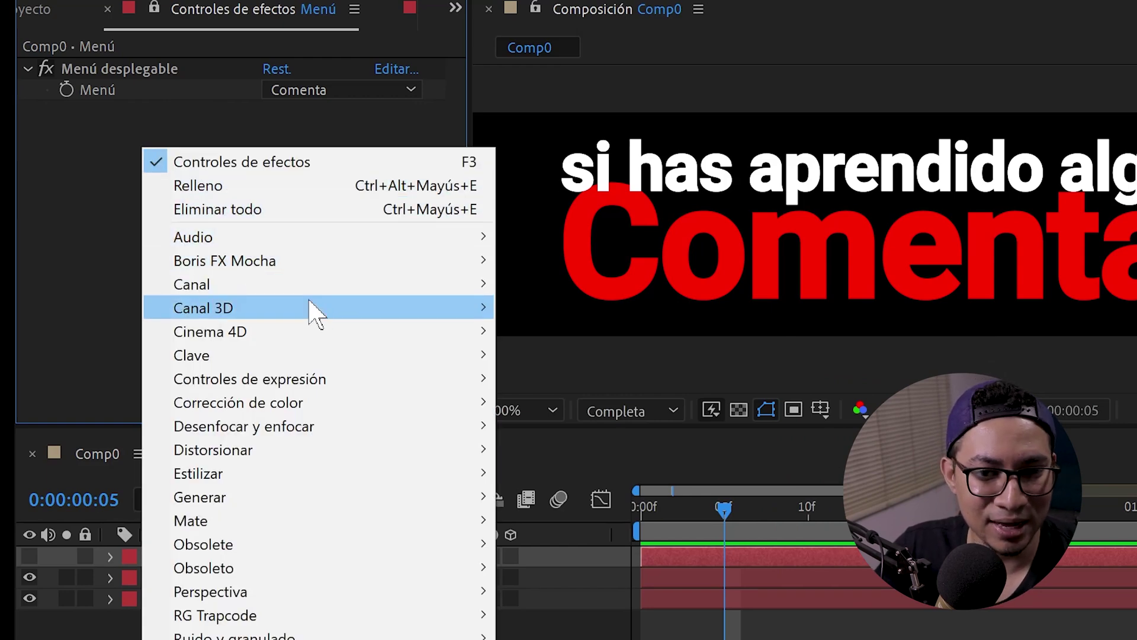
pyautogui.moveTo(450, 379)
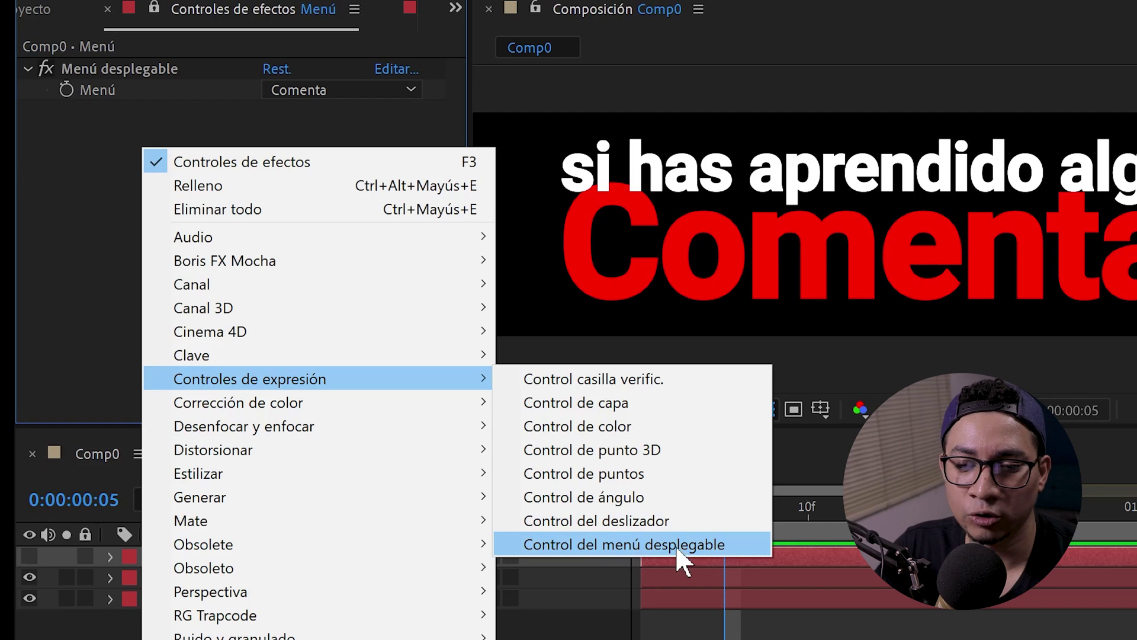
pyautogui.click(719, 542)
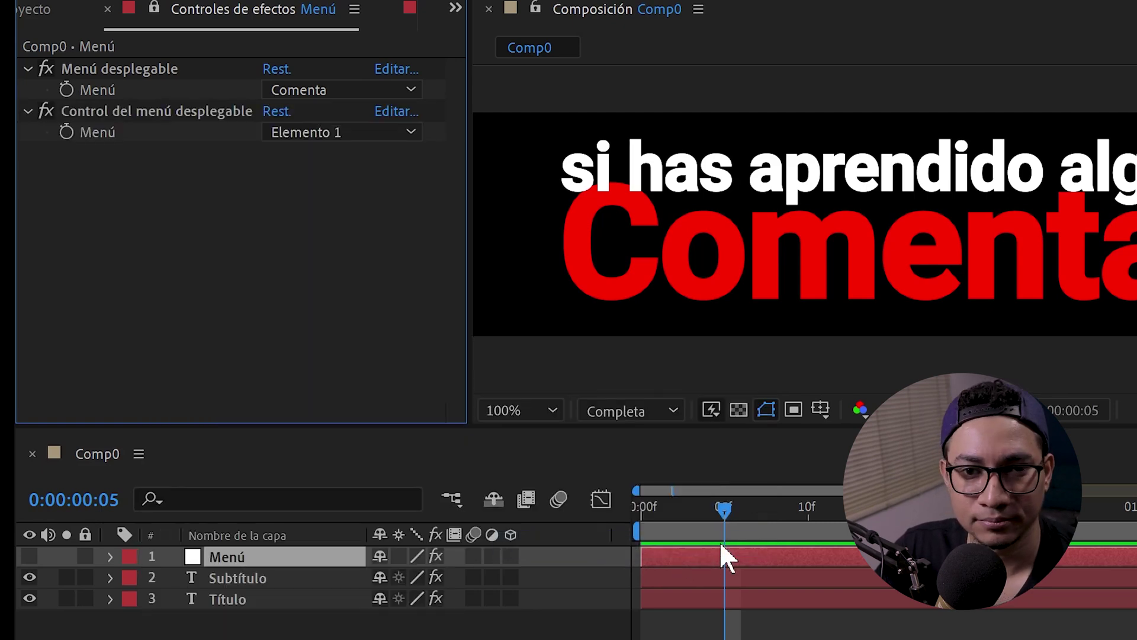
pyautogui.press('Return')
pyautogui.write('Menu 2')
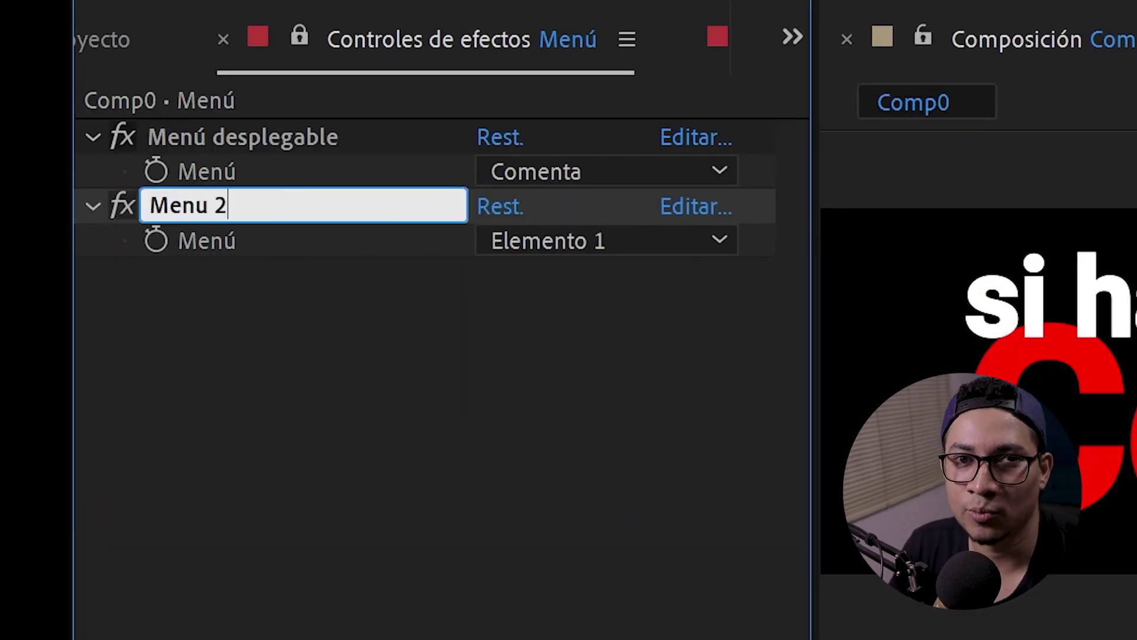
pyautogui.press('Return')
# - Check Menu 2's option list and leave it on Elemento 1
pyautogui.click(439, 304)
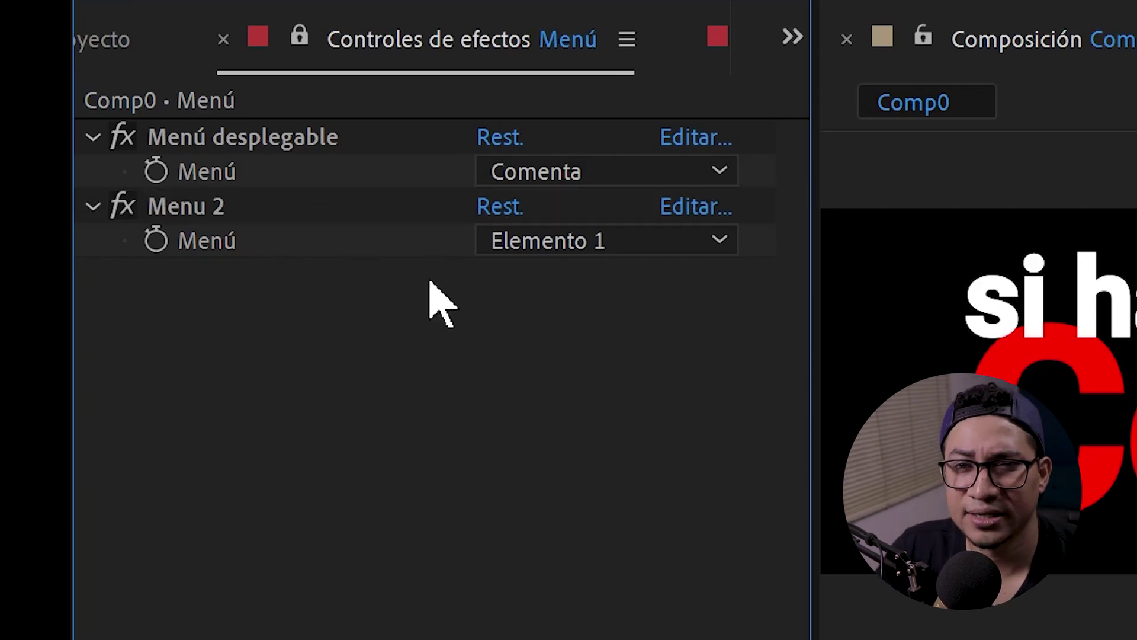
pyautogui.click(649, 236)
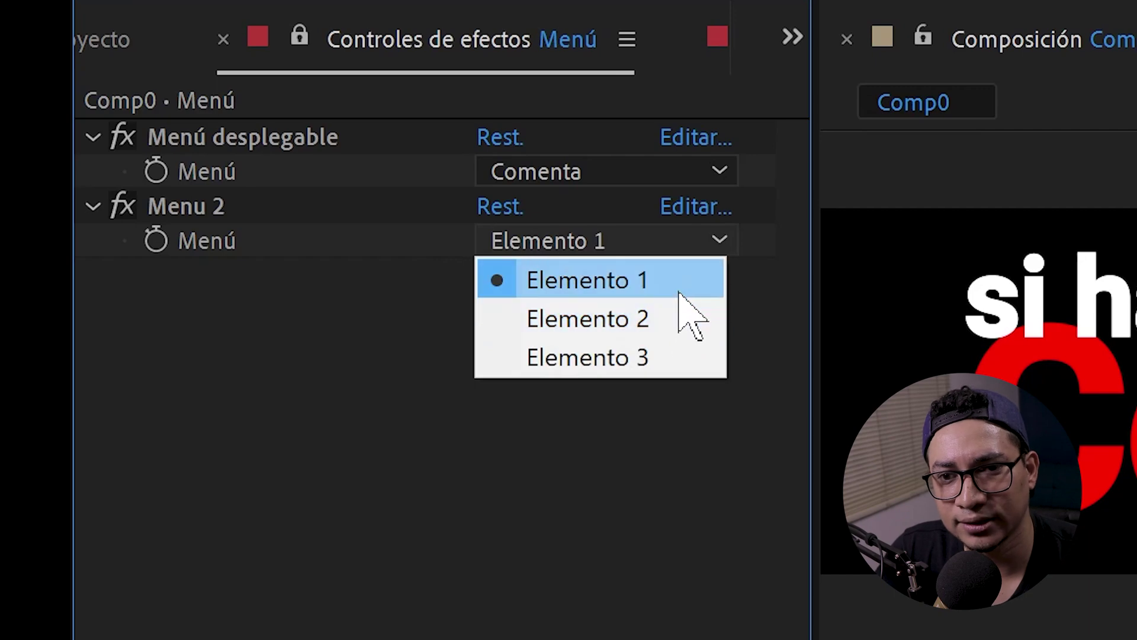
pyautogui.click(681, 291)
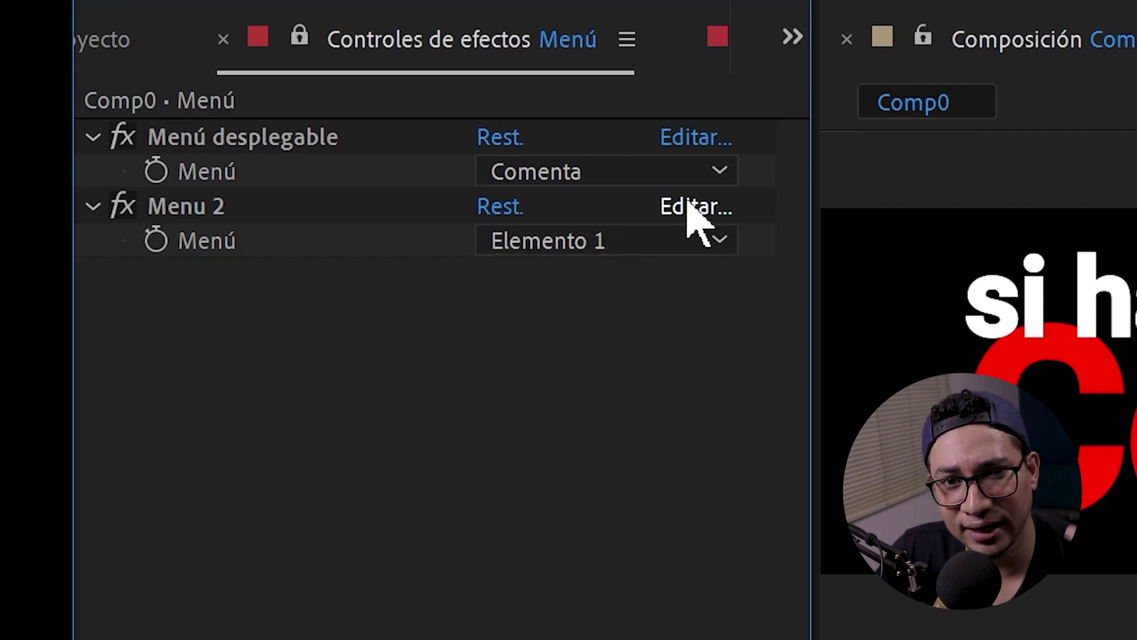
# - Rename Menu 2's three options to ABC, DFG and HIJ
pyautogui.click(688, 208)
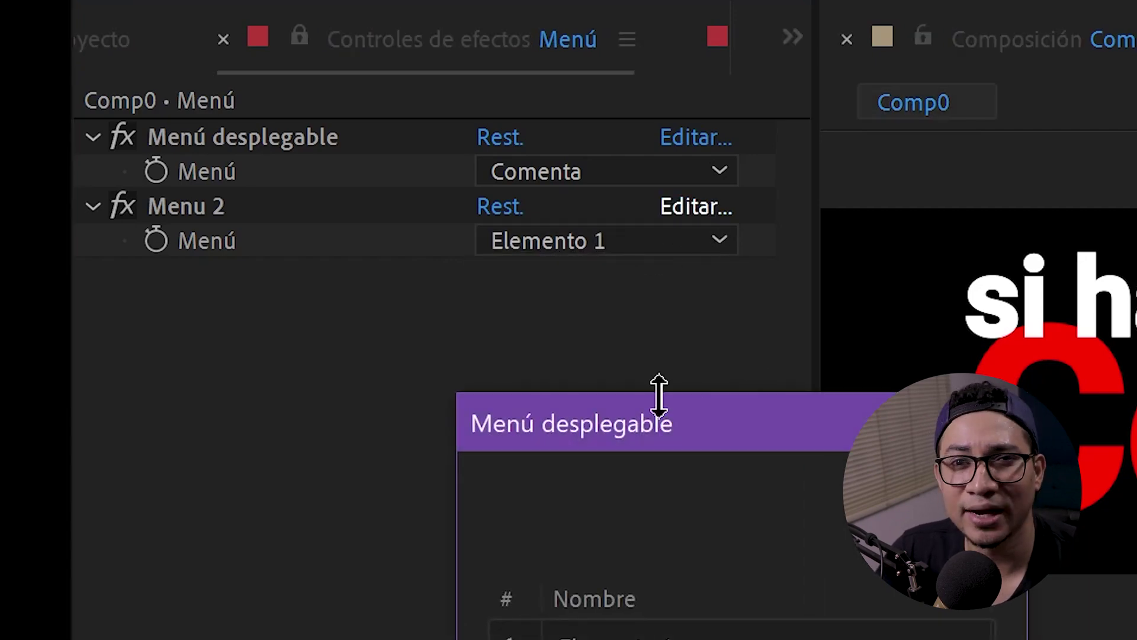
pyautogui.moveTo(641, 422)
pyautogui.mouseDown()
pyautogui.moveTo(680, 138)
pyautogui.moveTo(631, 25)
pyautogui.mouseUp()
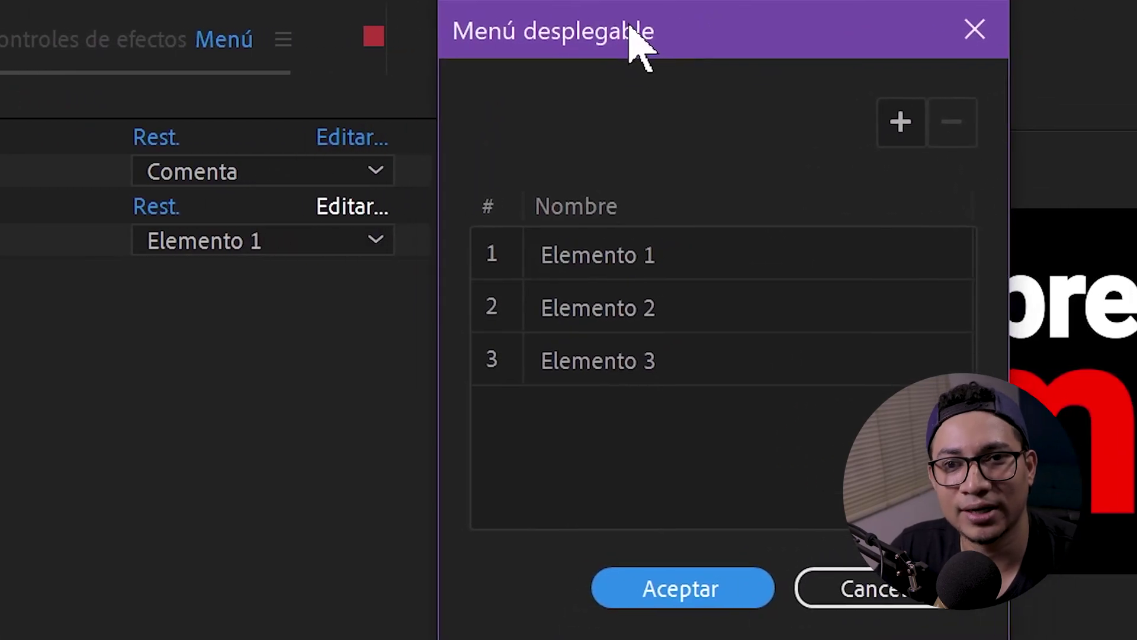
pyautogui.doubleClick(604, 260)
pyautogui.write('ABC')
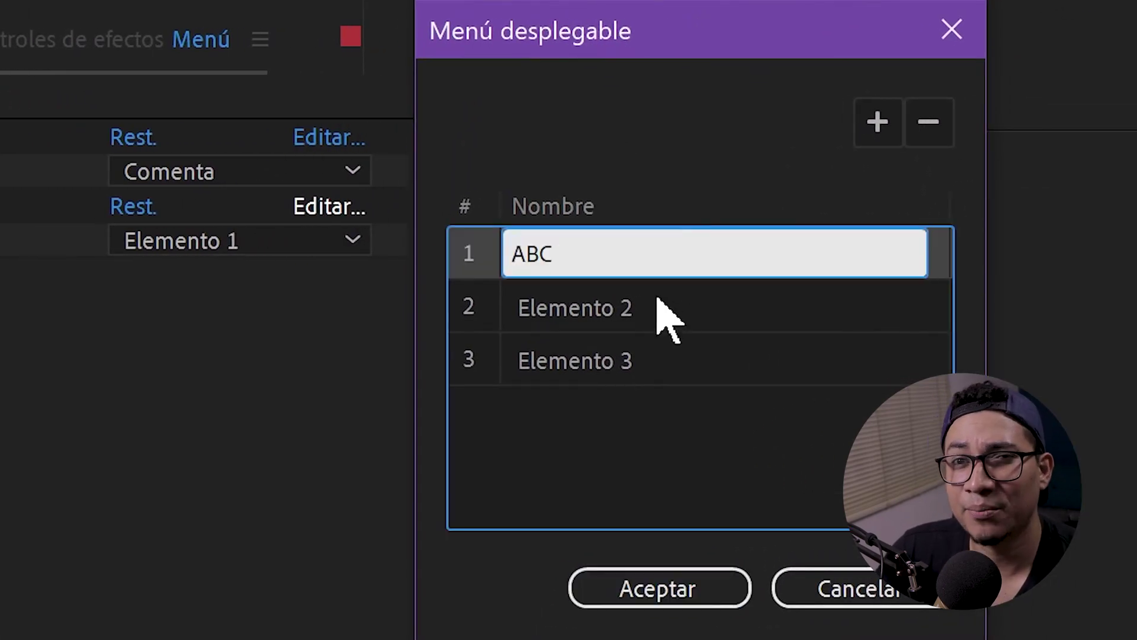
pyautogui.doubleClick(658, 302)
pyautogui.write('DFG')
pyautogui.doubleClick(589, 338)
pyautogui.write('HIJ')
pyautogui.press('Return')
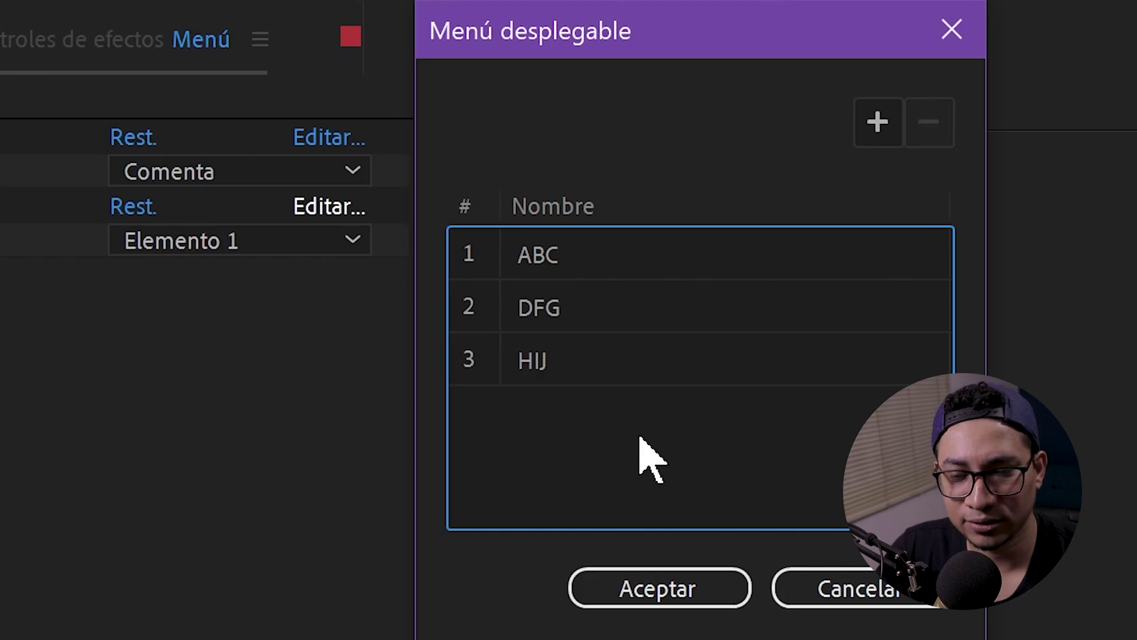
# - Add a KLM option, move it above HIJ, then delete it and accept the list
pyautogui.click(878, 121)
pyautogui.write('KLM')
pyautogui.press('Return')
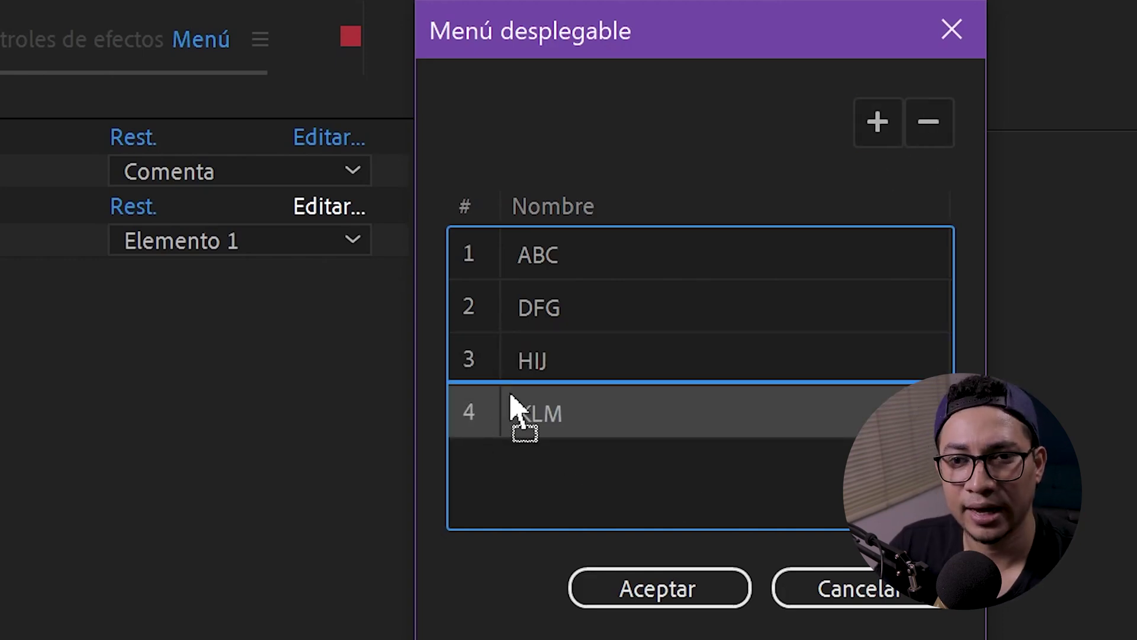
pyautogui.moveTo(474, 408); pyautogui.dragTo(625, 379)
pyautogui.click(928, 122)
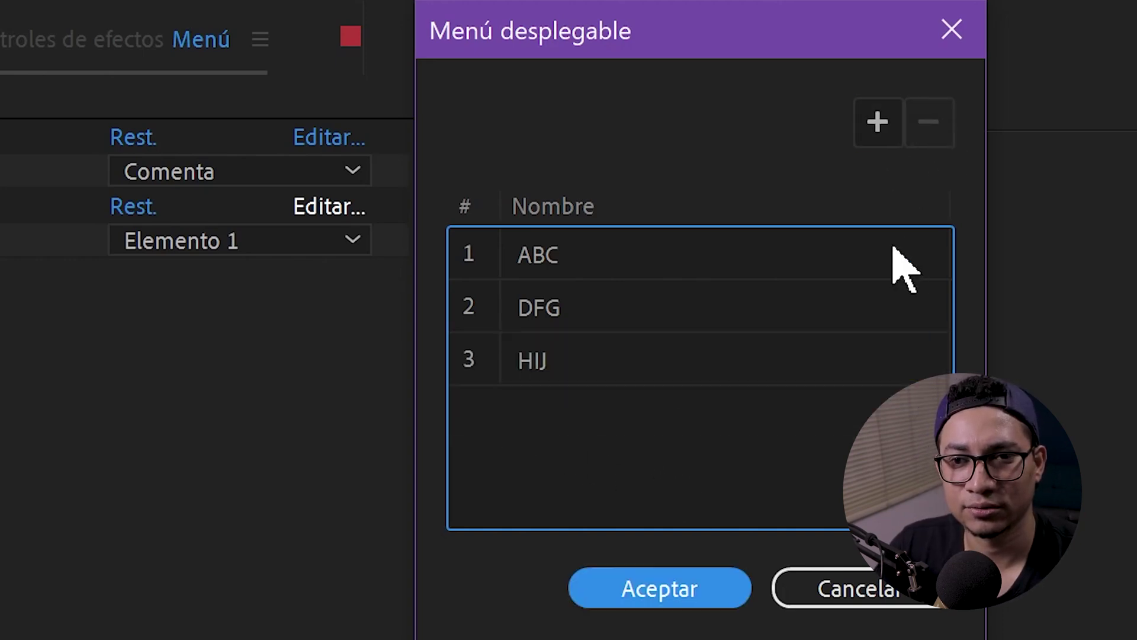
pyautogui.click(661, 590)
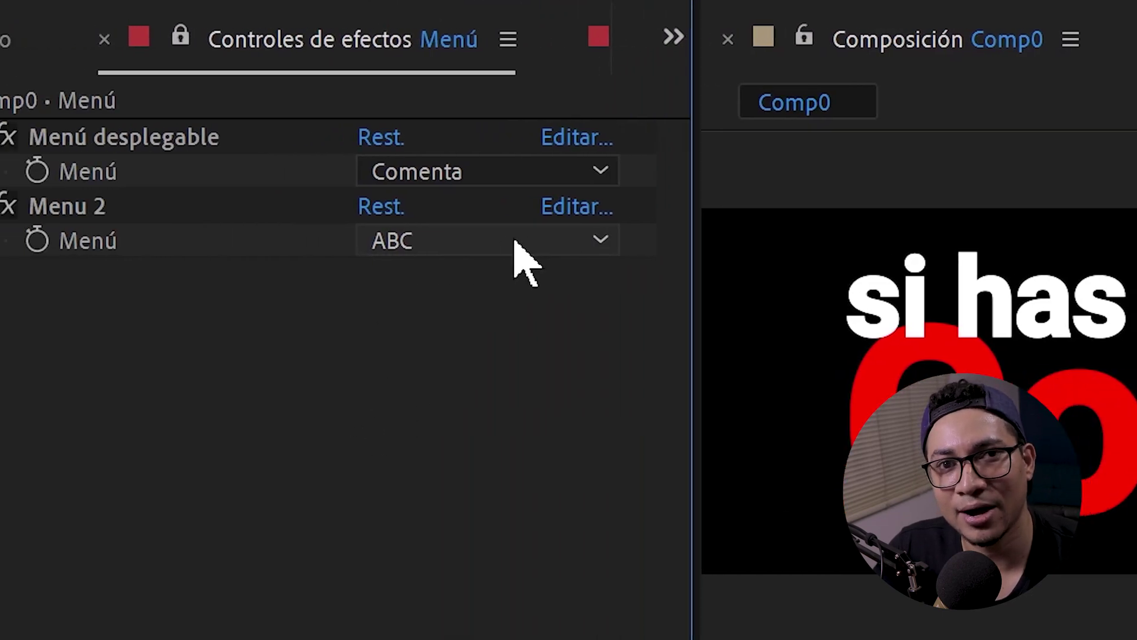
# - Switch Menu 2 through DFG, HIJ and ABC, then back to DFG
pyautogui.click(568, 240)
pyautogui.click(551, 320)
pyautogui.click(522, 243)
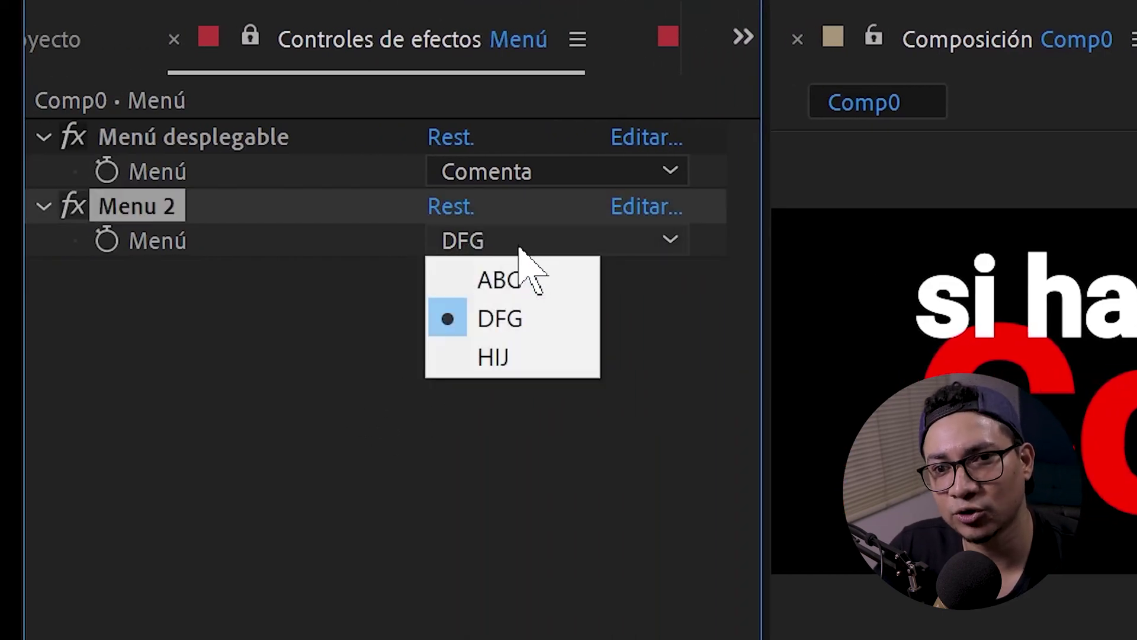
pyautogui.click(536, 355)
pyautogui.click(531, 240)
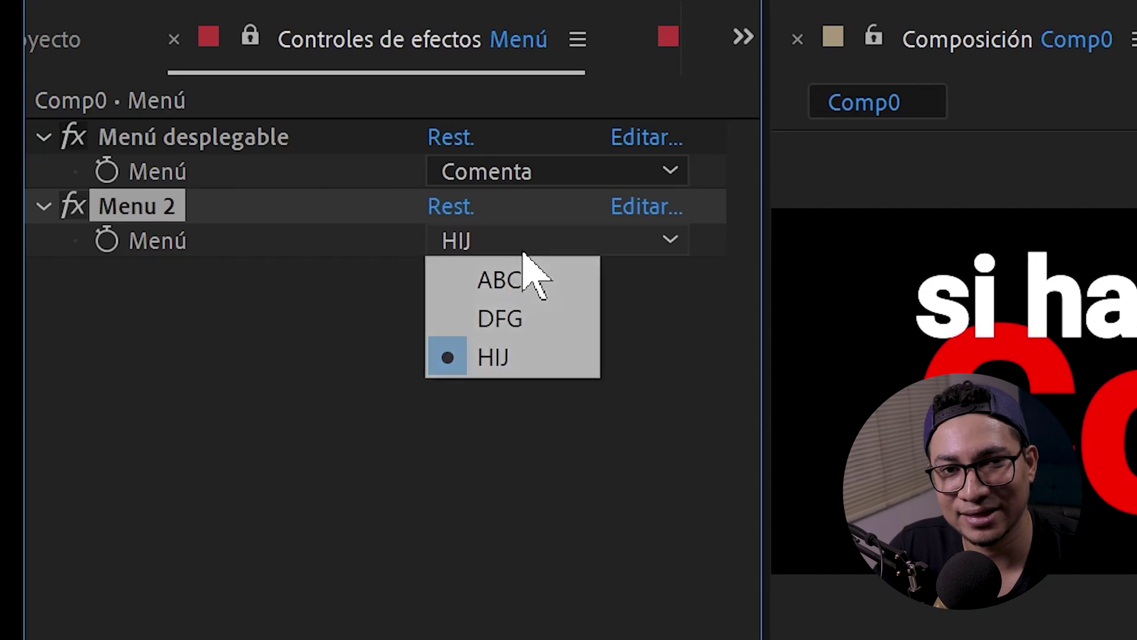
pyautogui.click(542, 288)
pyautogui.click(528, 243)
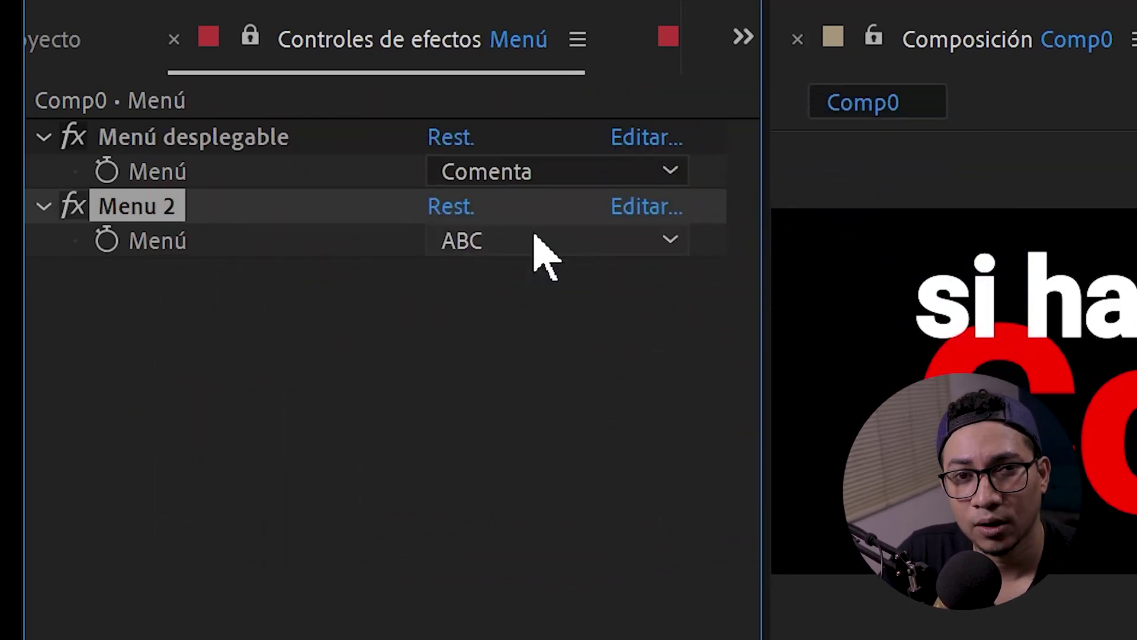
pyautogui.click(535, 237)
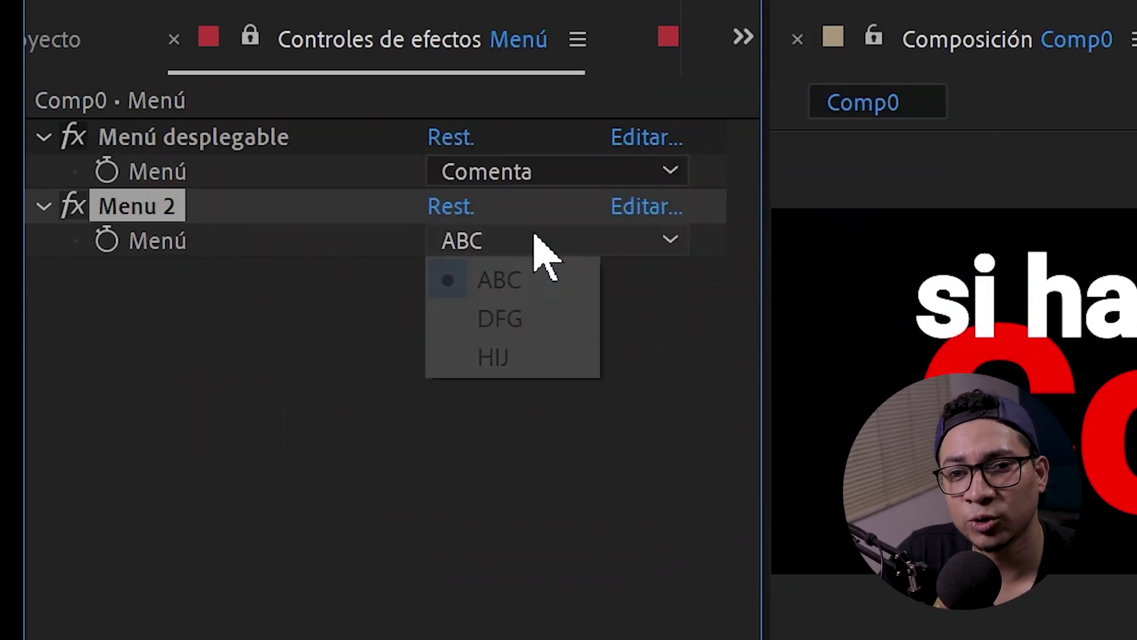
pyautogui.click(541, 326)
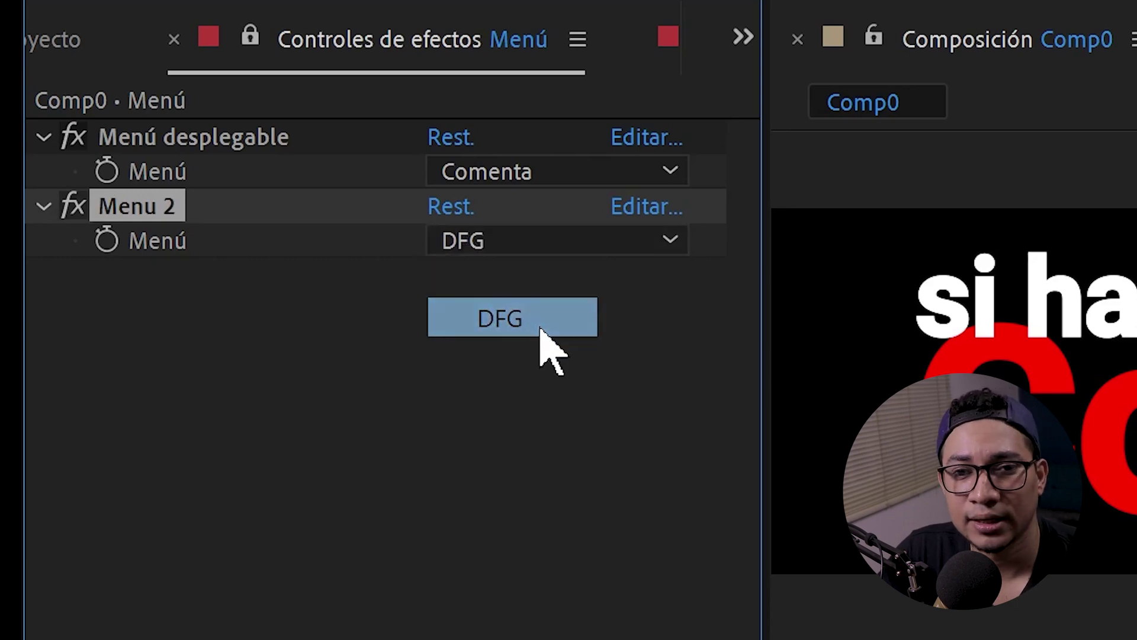
pyautogui.click(516, 243)
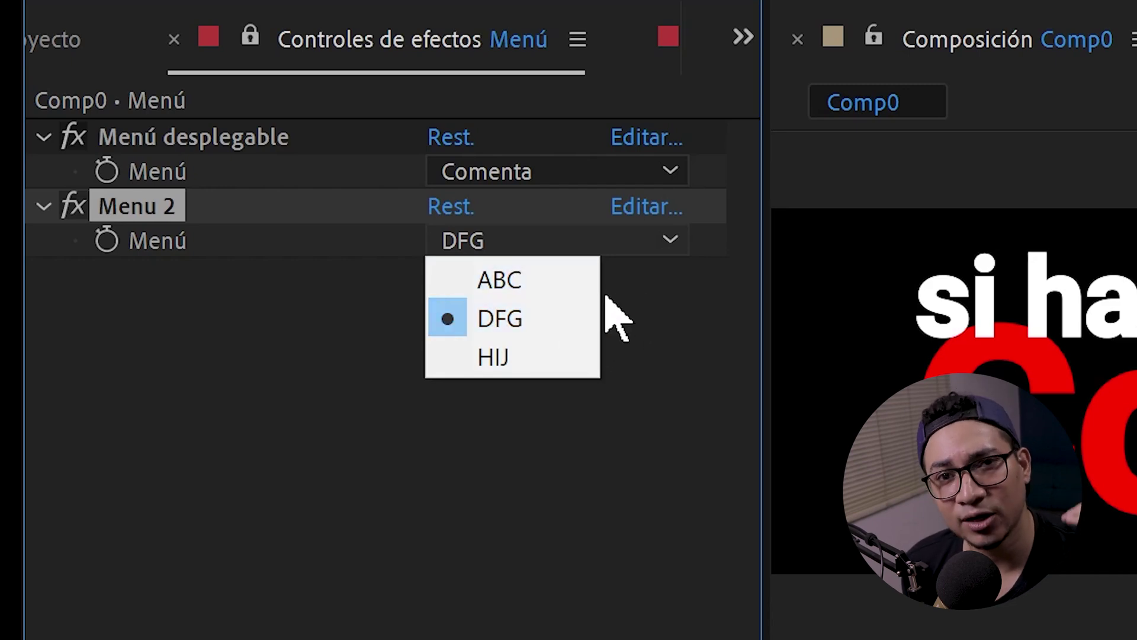
# - Add a new text layer to the composition
pyautogui.rightClick(350, 358)
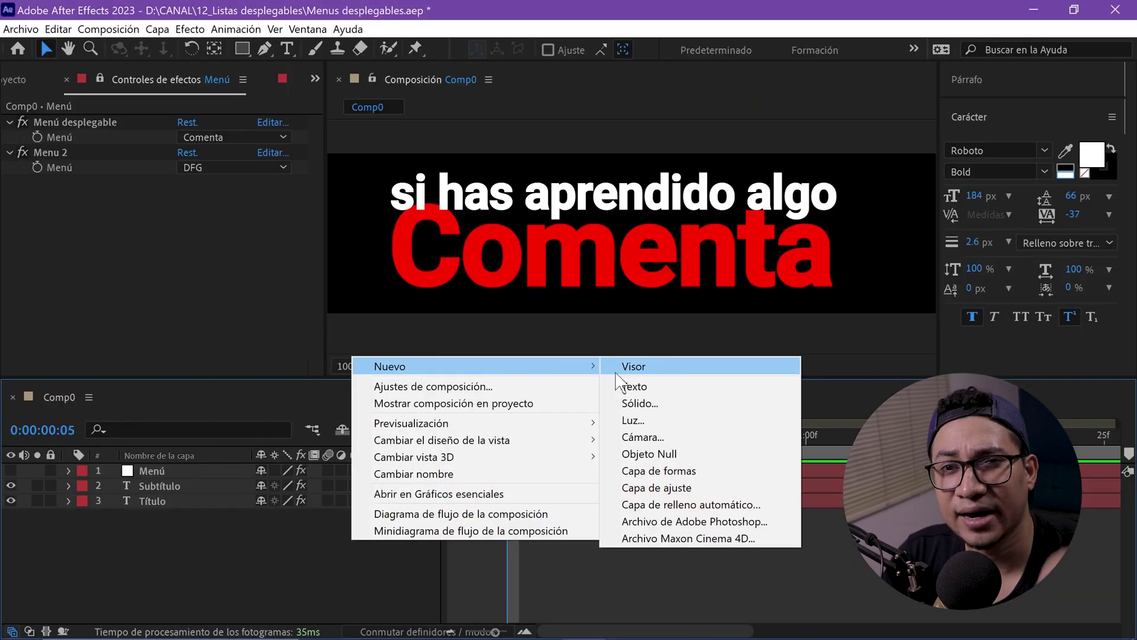
pyautogui.click(596, 386)
pyautogui.write('t')
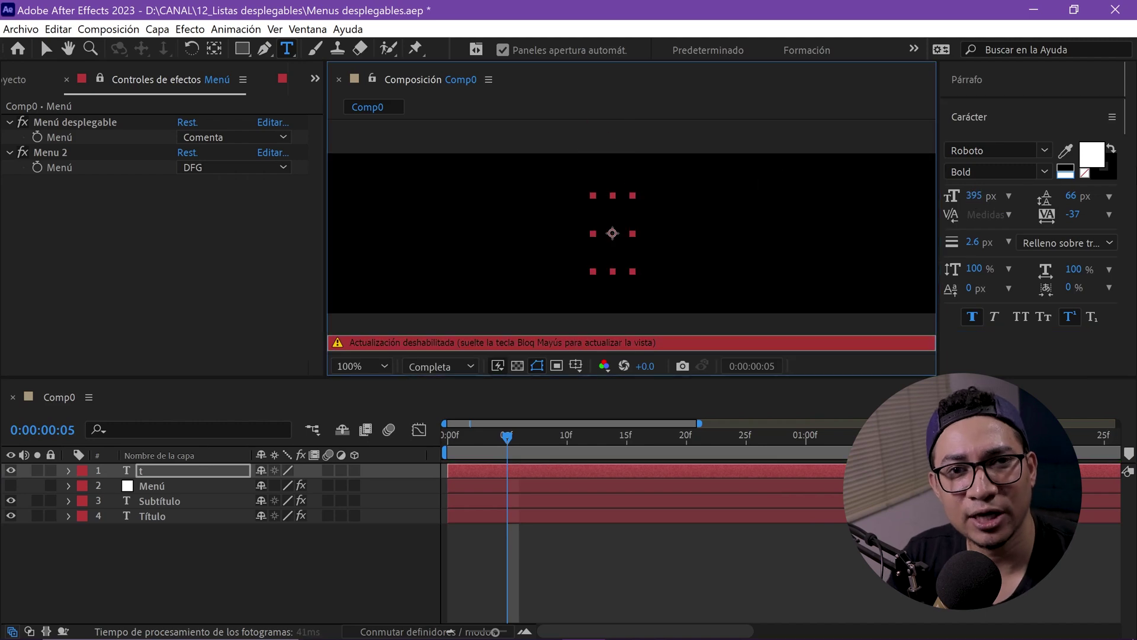
pyautogui.click(46, 49)
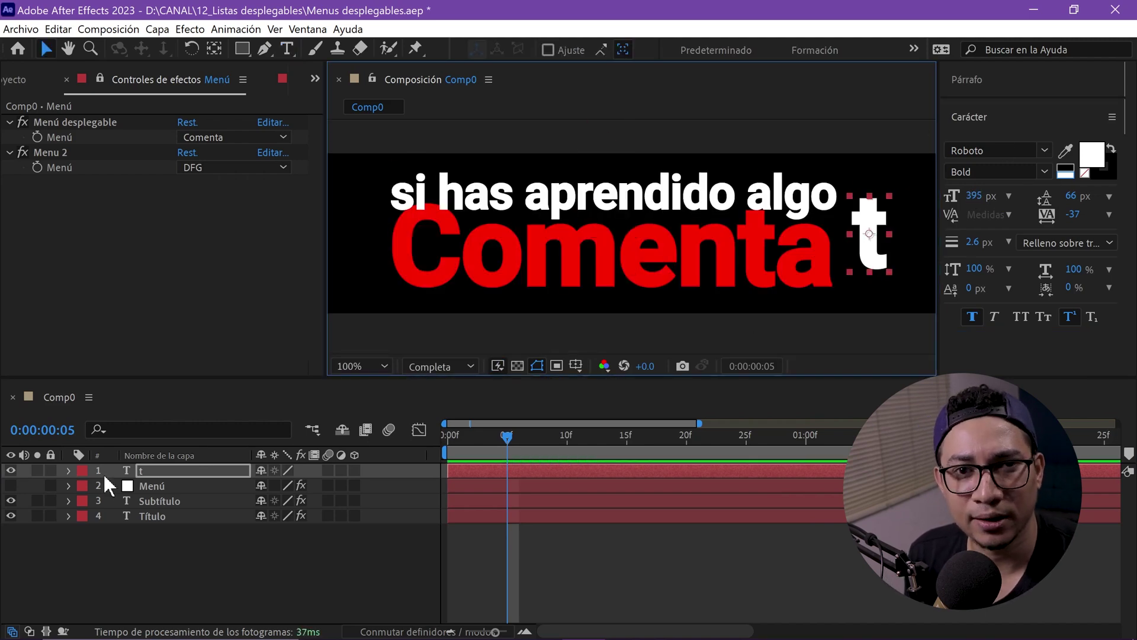
# - Link the text's Source Text to Menu 2's value by expression, then set Menu 2 to HIJ
pyautogui.click(69, 470)
pyautogui.keyDown('alt'); pyautogui.click(114, 502); pyautogui.keyUp('alt')
pyautogui.moveTo(306, 514); pyautogui.dragTo(178, 168)
pyautogui.click(574, 486)
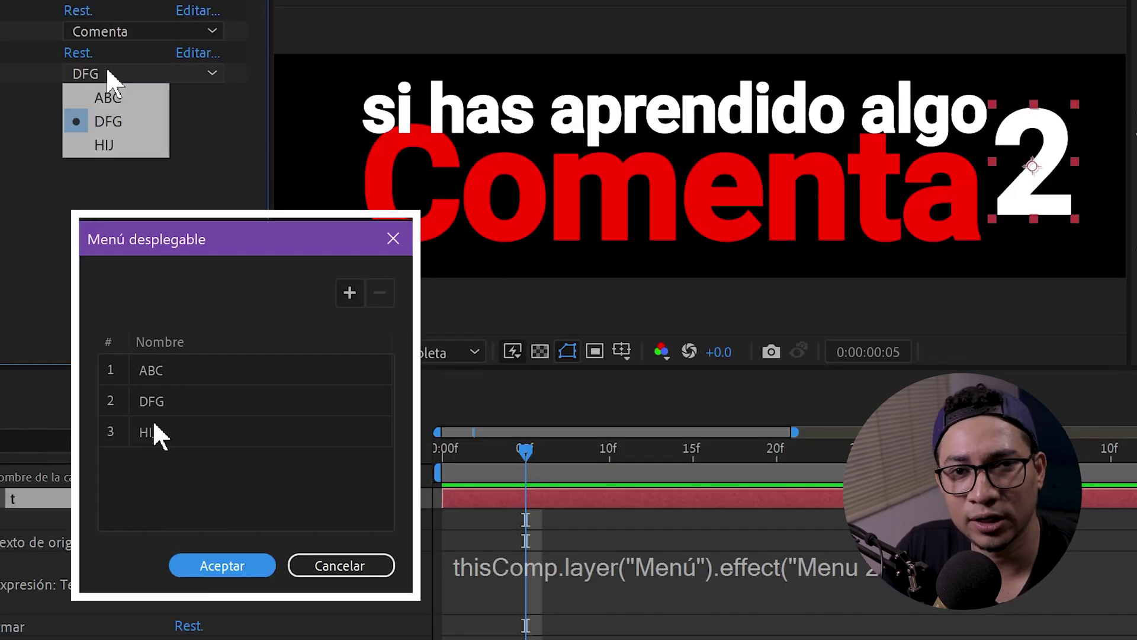
pyautogui.click(133, 74)
pyautogui.click(142, 145)
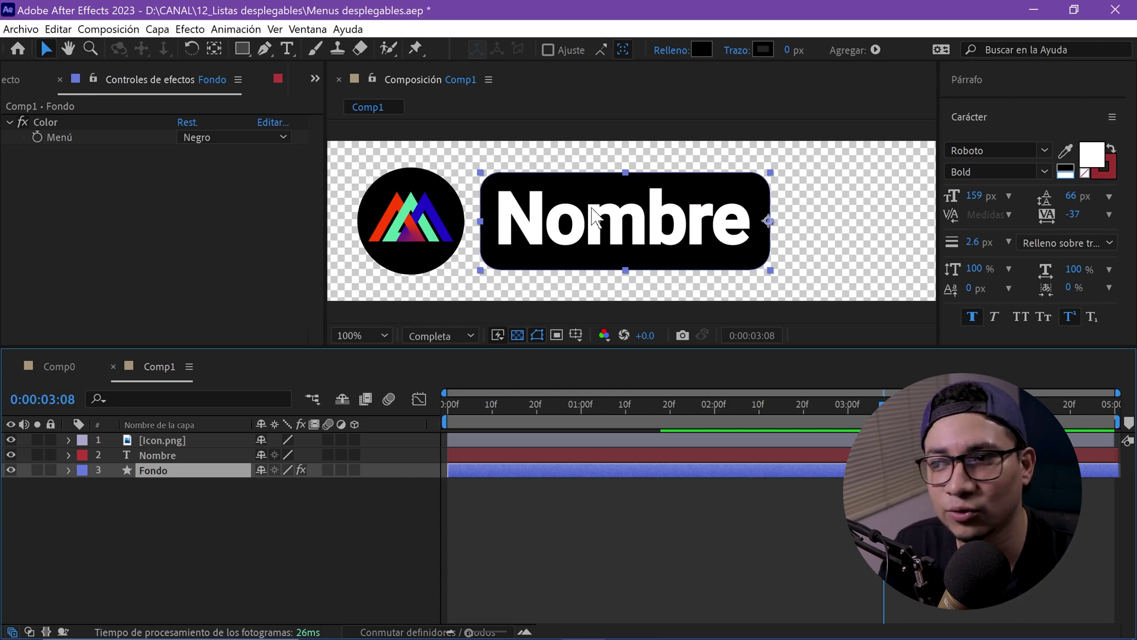
# - Type the person's name into Nombre, then keyframe Fondo's fill red and green on successive frames
pyautogui.doubleClick(703, 455)
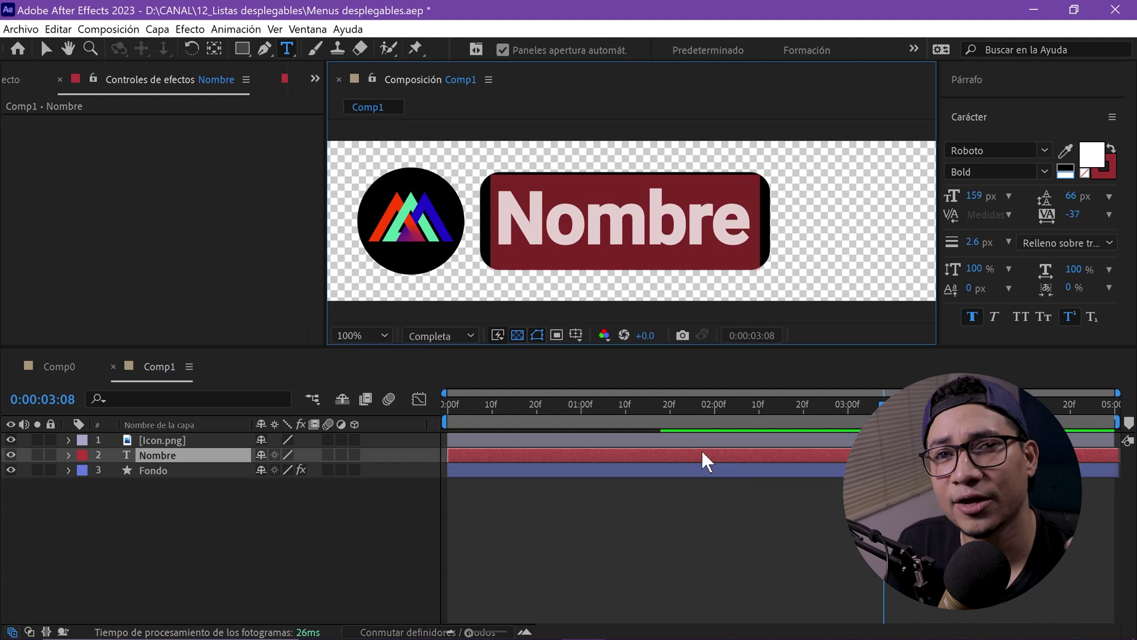
pyautogui.write('Mig Alejandro')
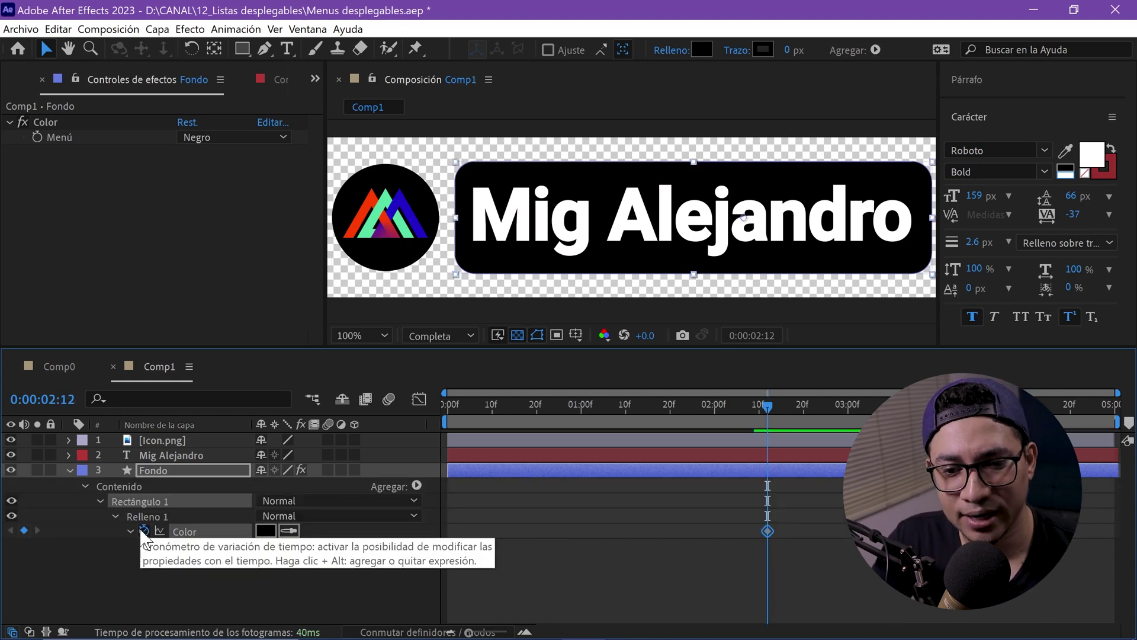
pyautogui.press('pagedown')
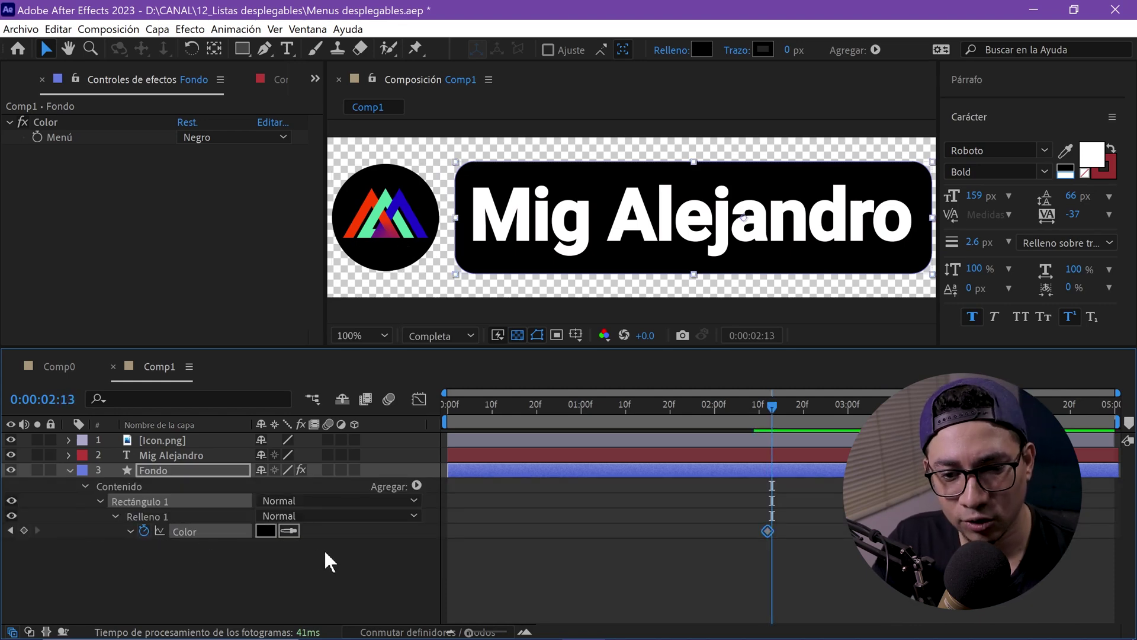
pyautogui.click(290, 531)
pyautogui.click(367, 197)
pyautogui.press('pagedown')
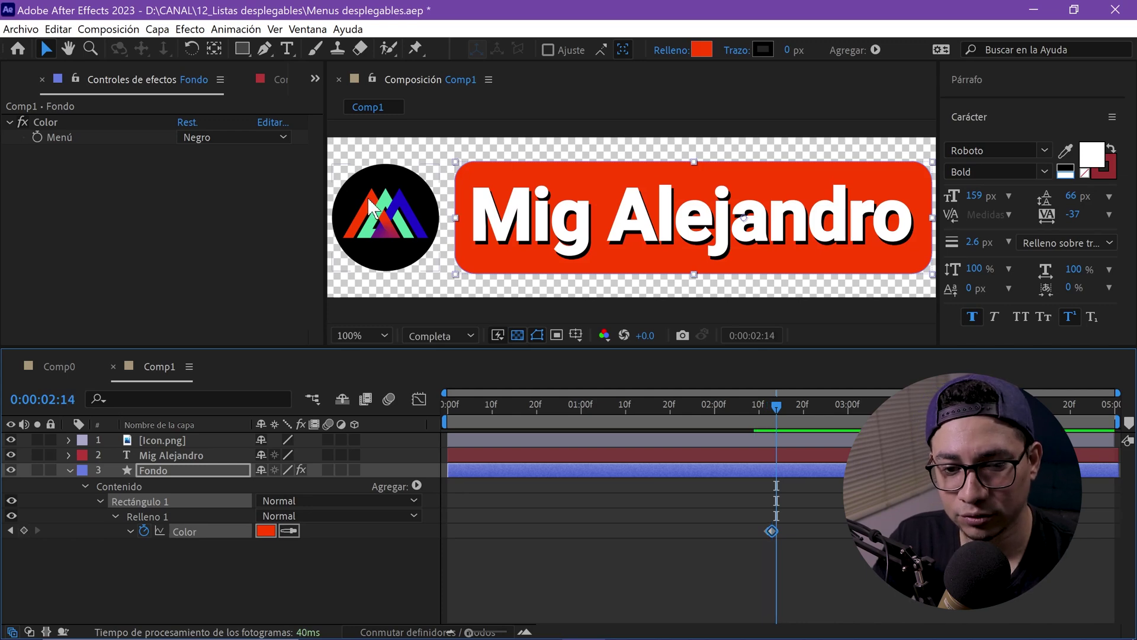
pyautogui.click(289, 531)
pyautogui.click(384, 206)
# - Keyframe the fill blue on the next frame and add a key(1) expression to Fondo's fill Color
pyautogui.press('pagedown')
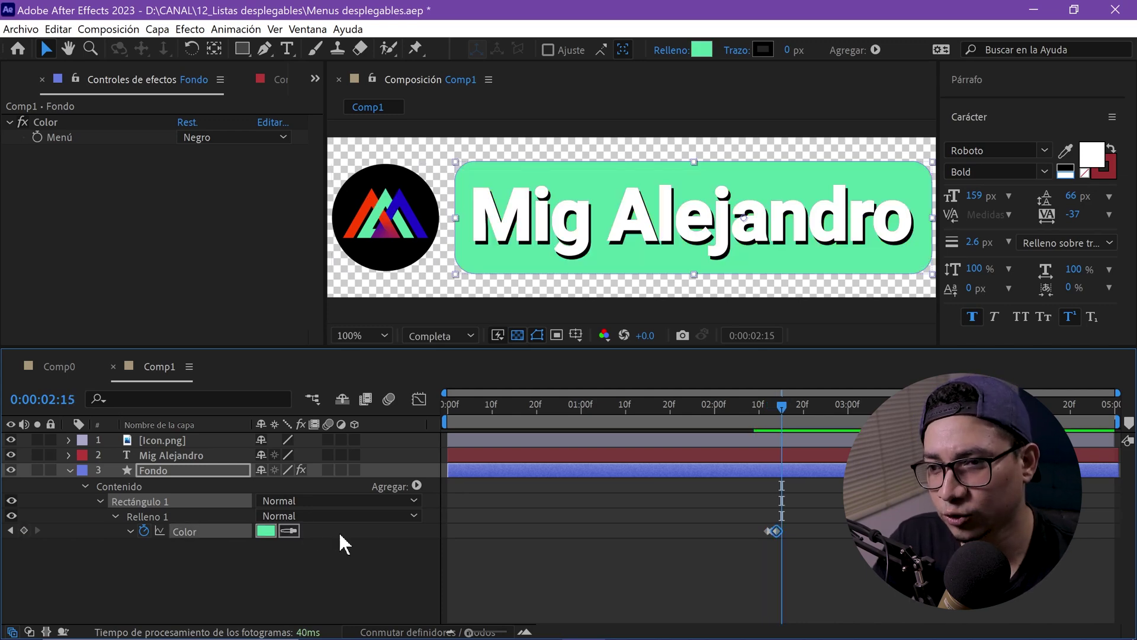
pyautogui.click(289, 530)
pyautogui.click(402, 209)
pyautogui.click(786, 567)
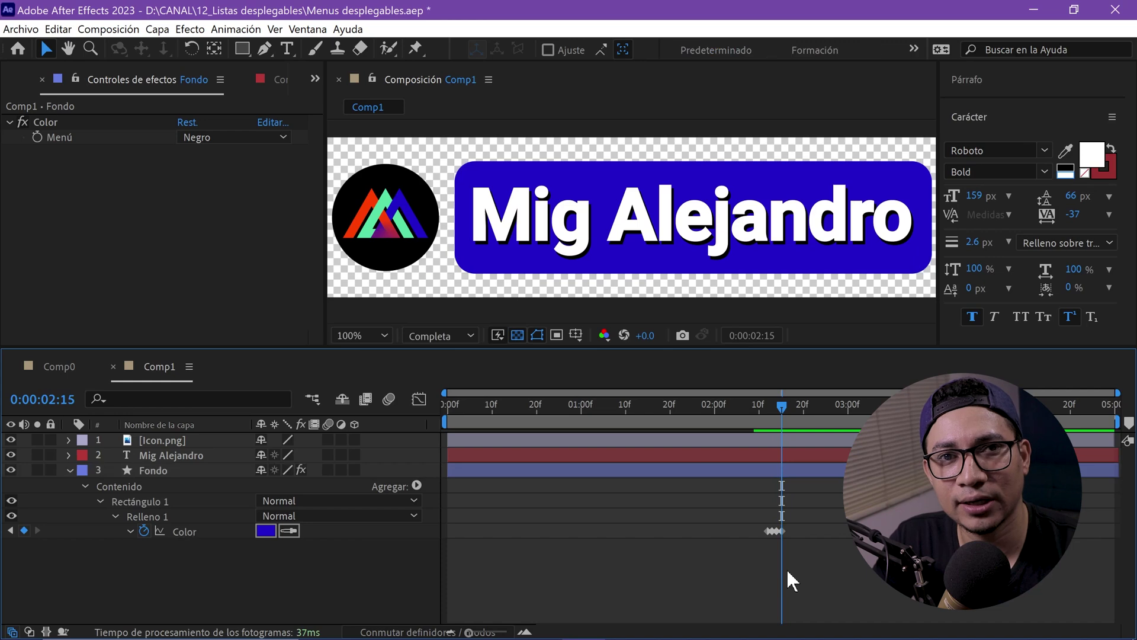
pyautogui.click(130, 531)
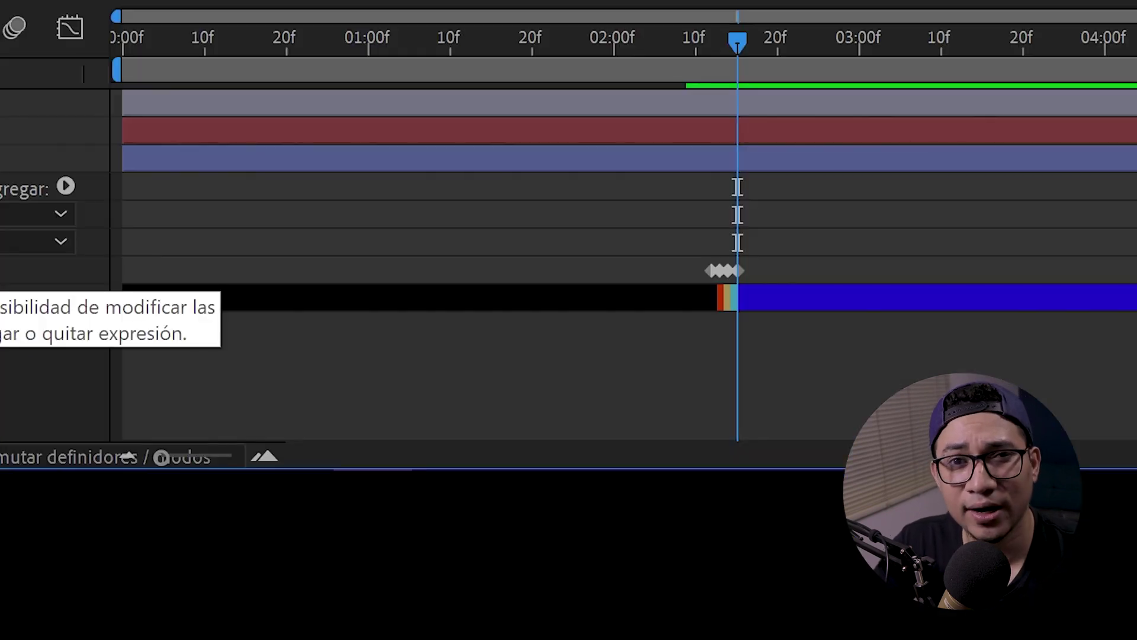
pyautogui.keyDown('alt'); pyautogui.click(6, 270); pyautogui.keyUp('alt')
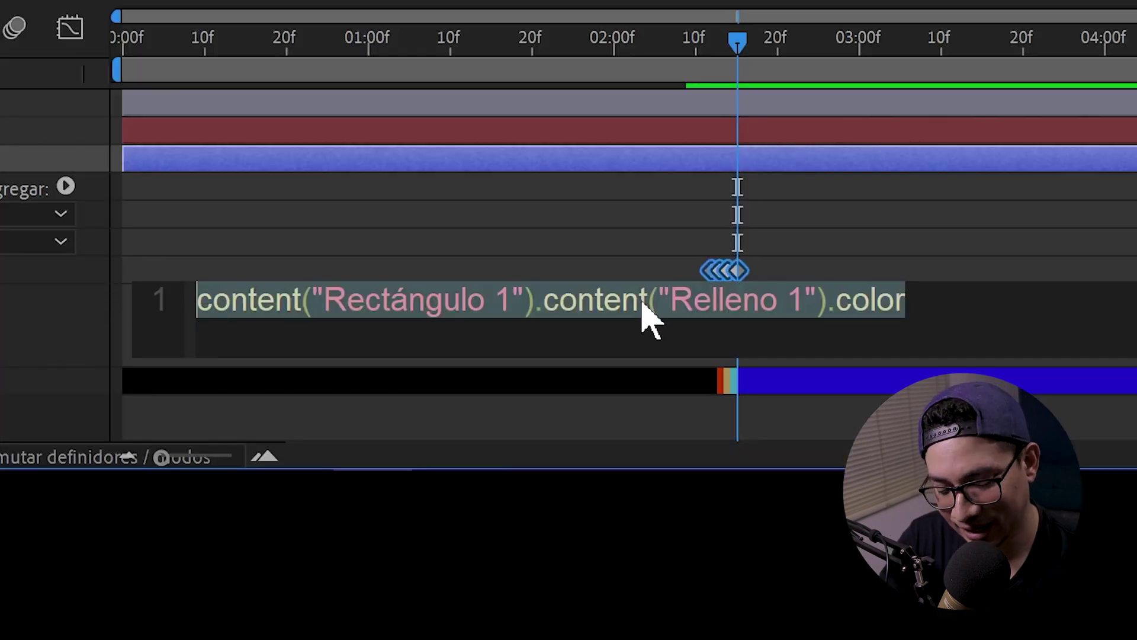
pyautogui.write('key')
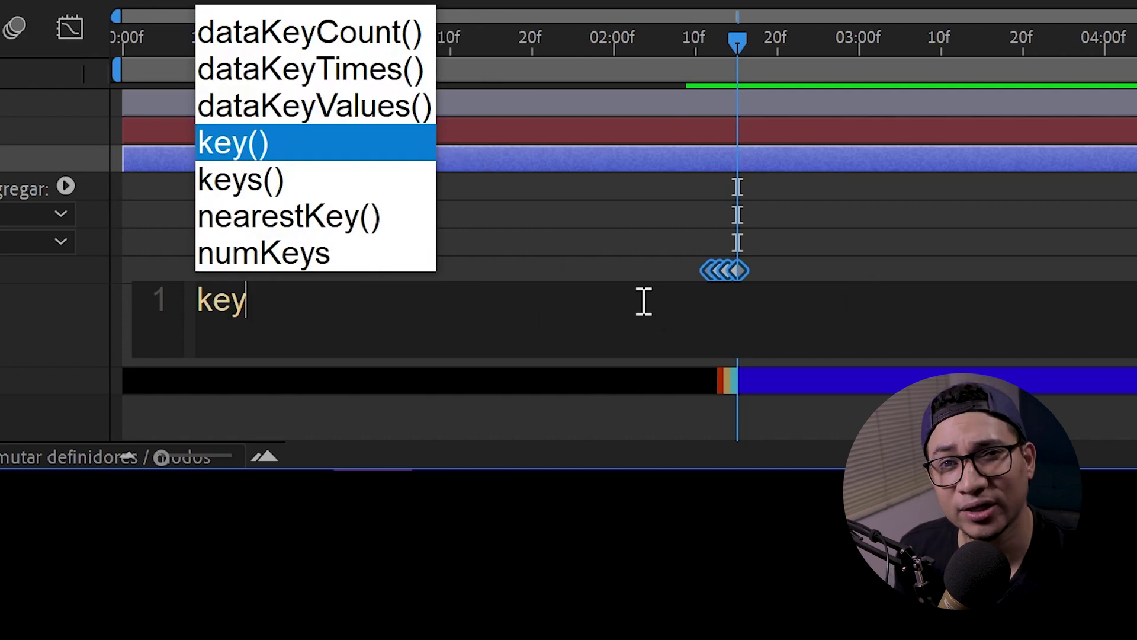
pyautogui.press('Return')
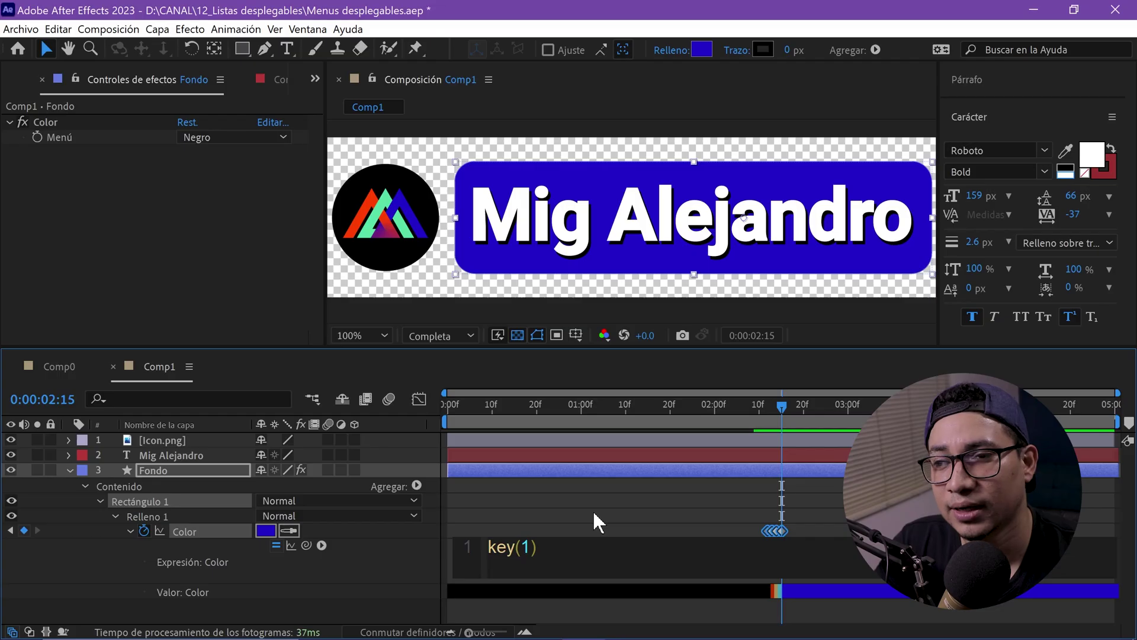
pyautogui.click(592, 510)
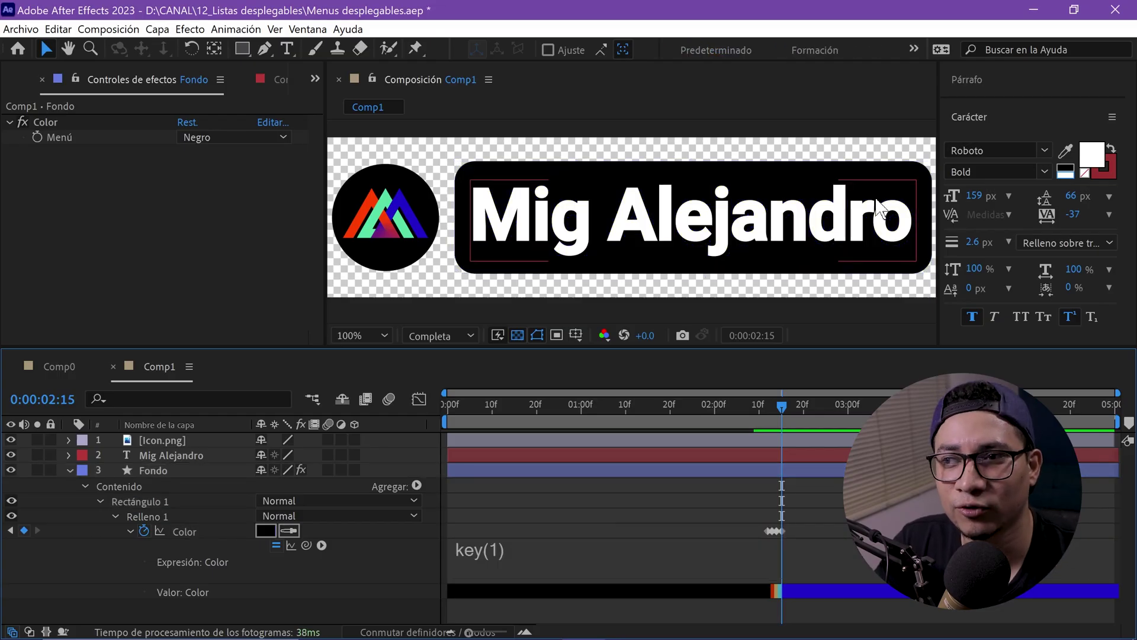
# - Change the expression's keyframe number to key(3), then to key(4)
pyautogui.click(530, 546)
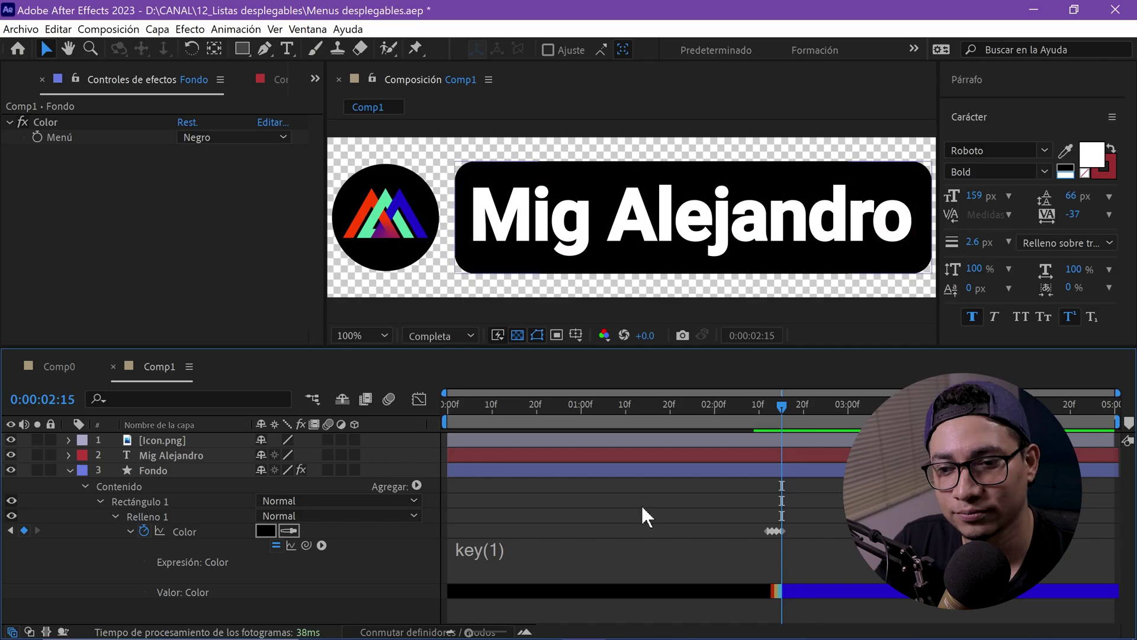
pyautogui.write('2')
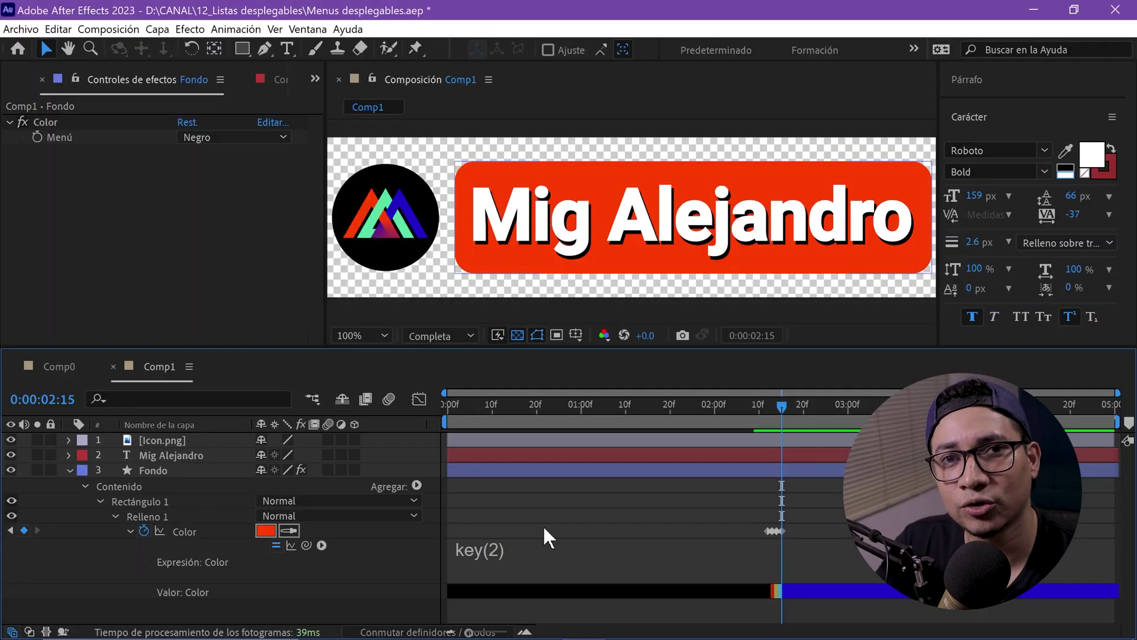
pyautogui.click(530, 544)
pyautogui.press('BackSpace')
pyautogui.write('3')
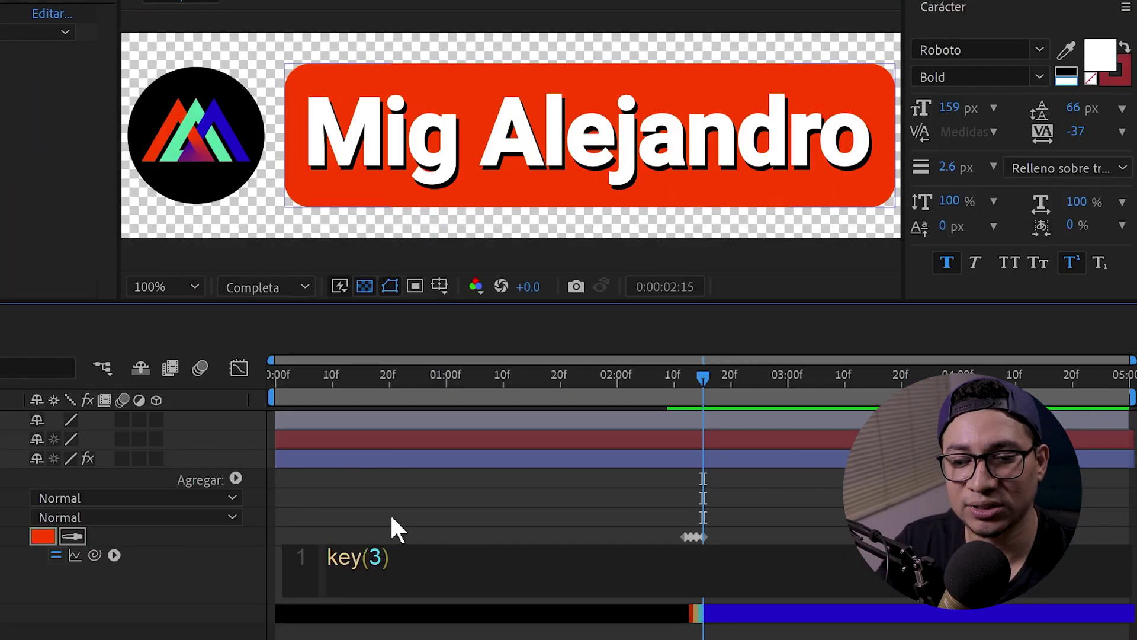
pyautogui.click(539, 522)
pyautogui.doubleClick(376, 558)
pyautogui.write('4')
pyautogui.click(394, 533)
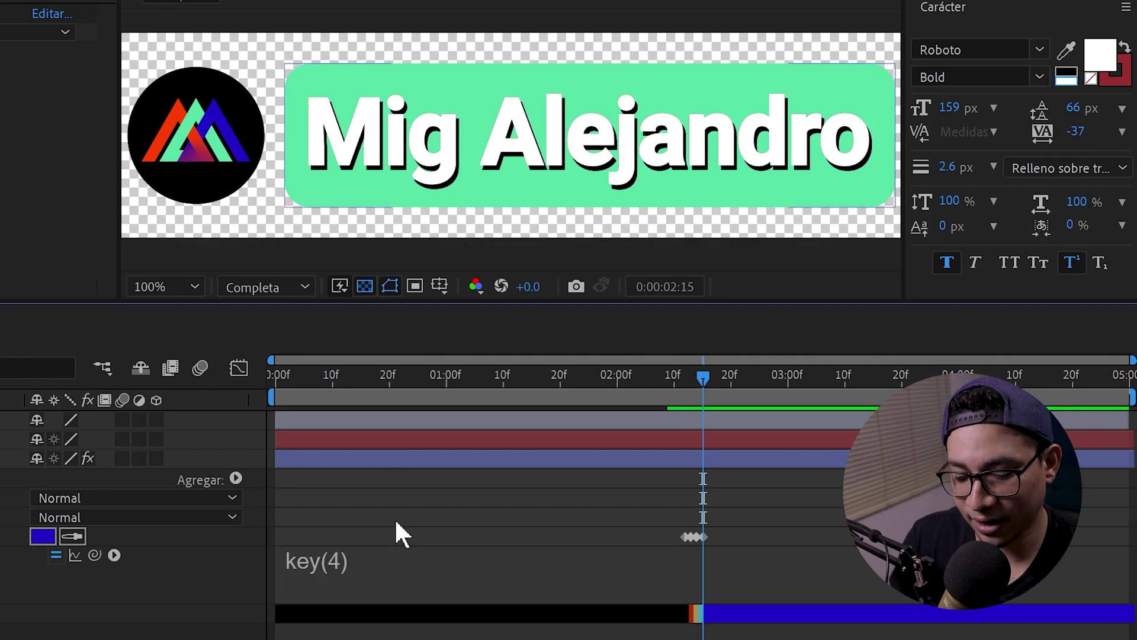
pyautogui.click(380, 559)
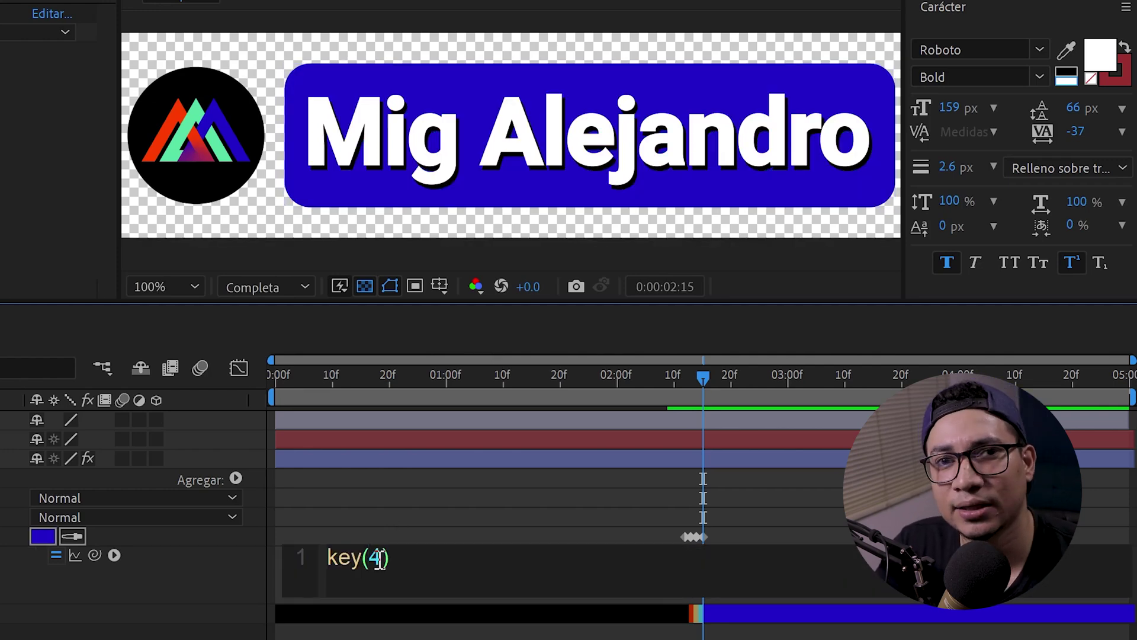
pyautogui.doubleClick(377, 559)
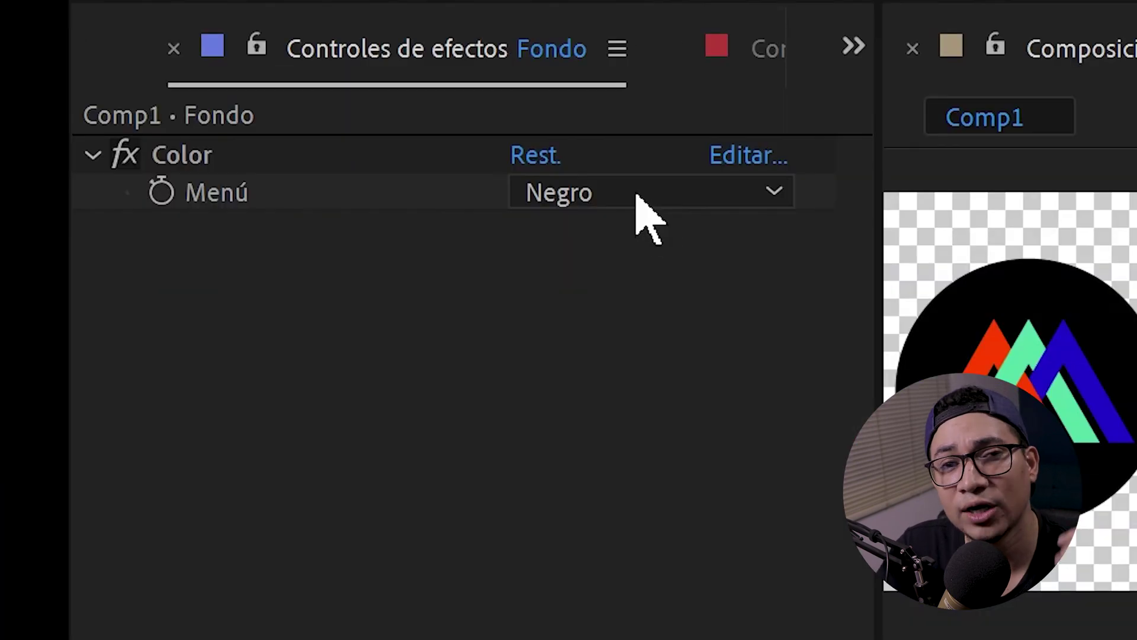
pyautogui.click(634, 196)
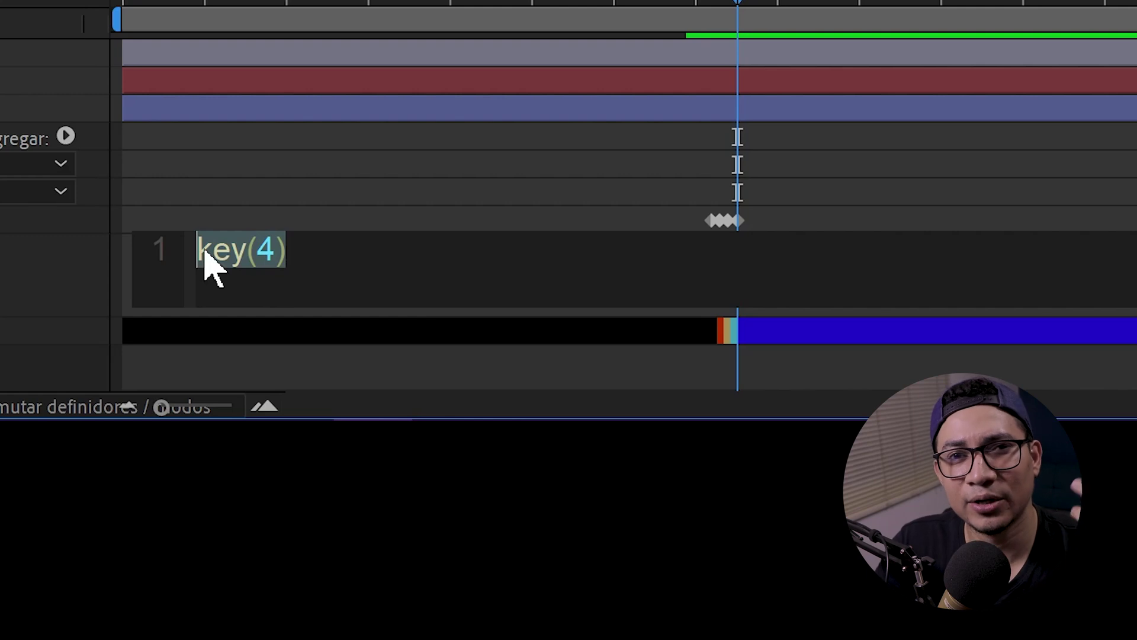
pyautogui.click(204, 248)
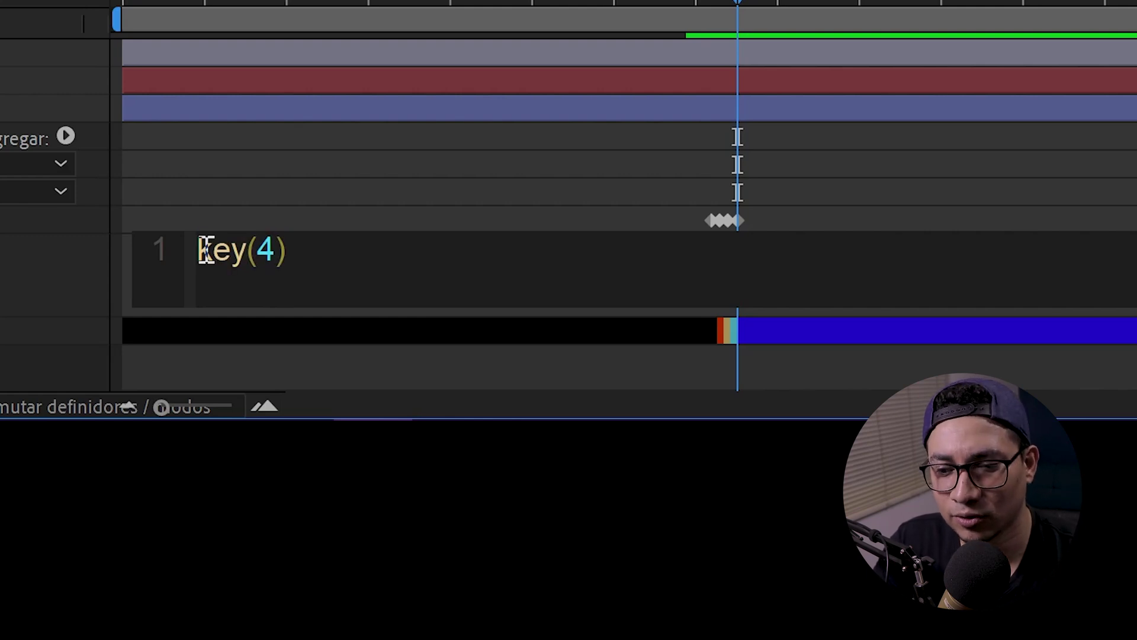
# - Add e = effect("Color")("Menú") via pick whip and change the expression to key(e)
pyautogui.press('Return')
pyautogui.write('e')
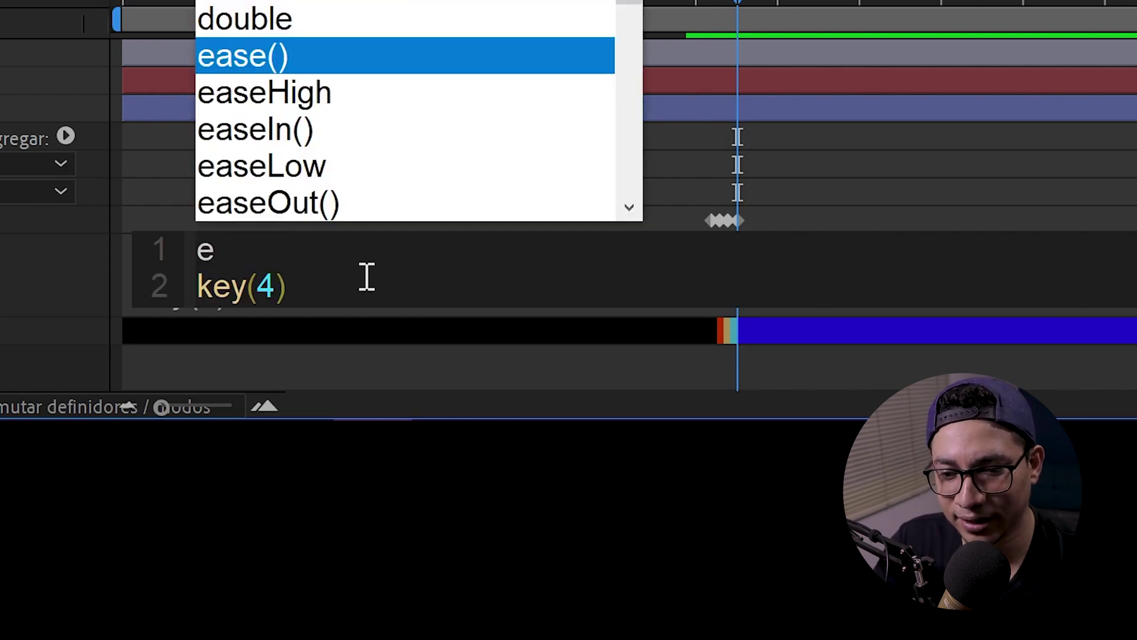
pyautogui.write(' =')
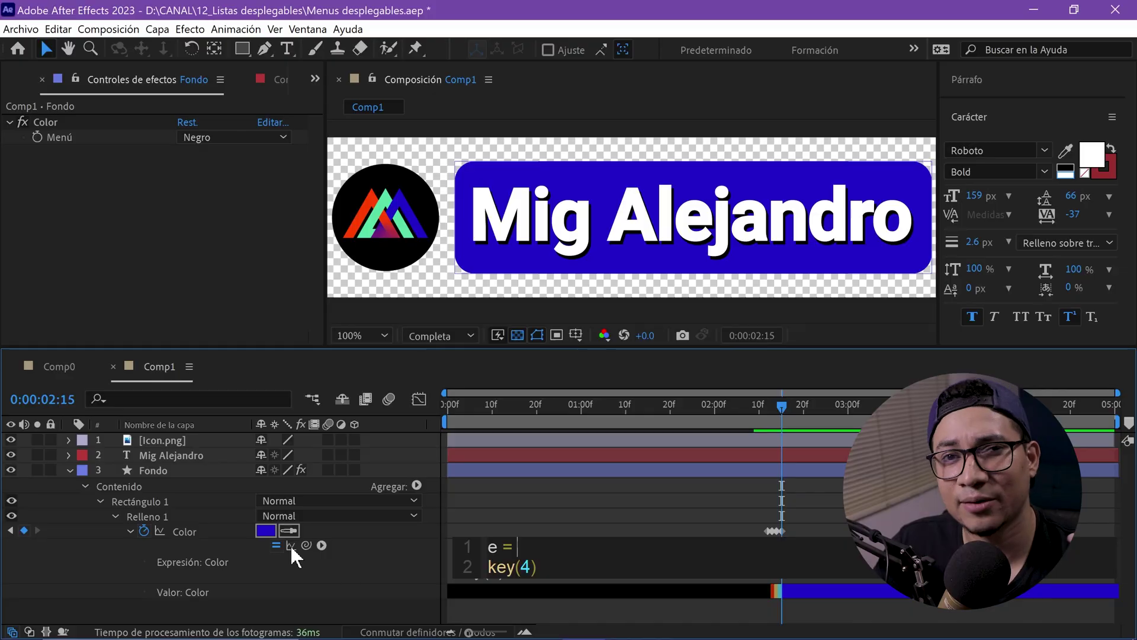
pyautogui.moveTo(306, 545); pyautogui.dragTo(62, 137)
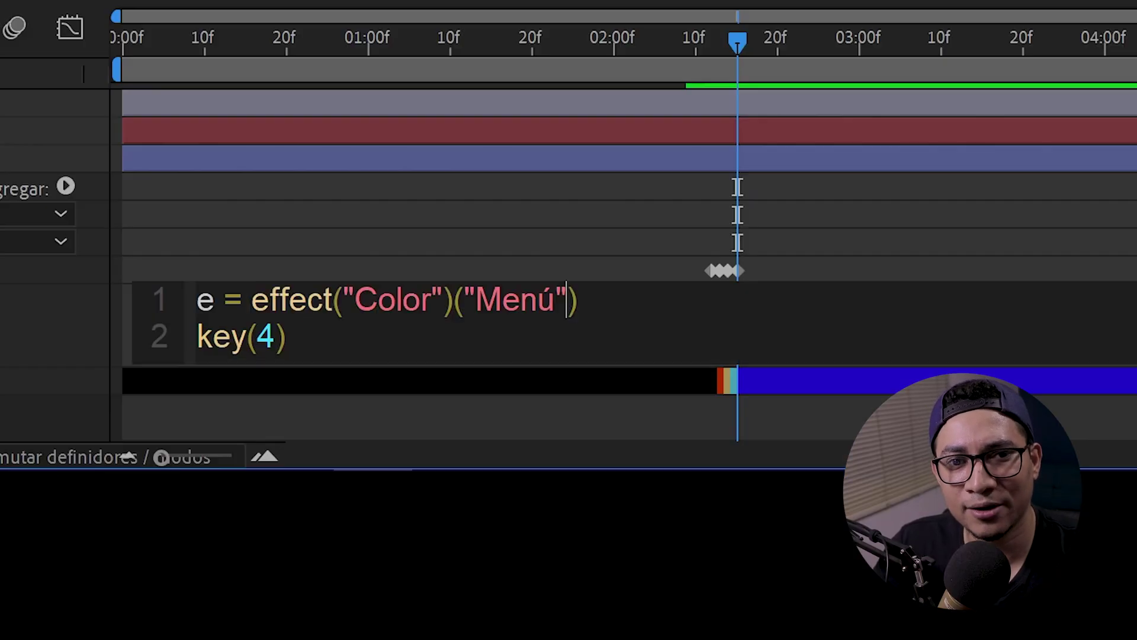
pyautogui.doubleClick(265, 336)
pyautogui.write('e')
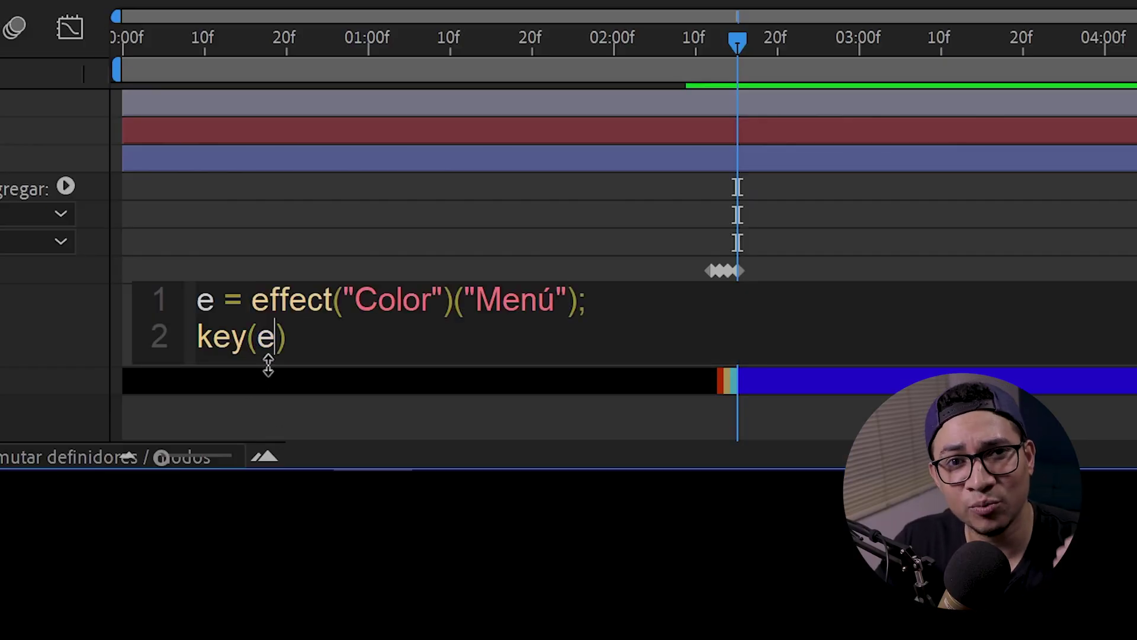
pyautogui.press('Escape')
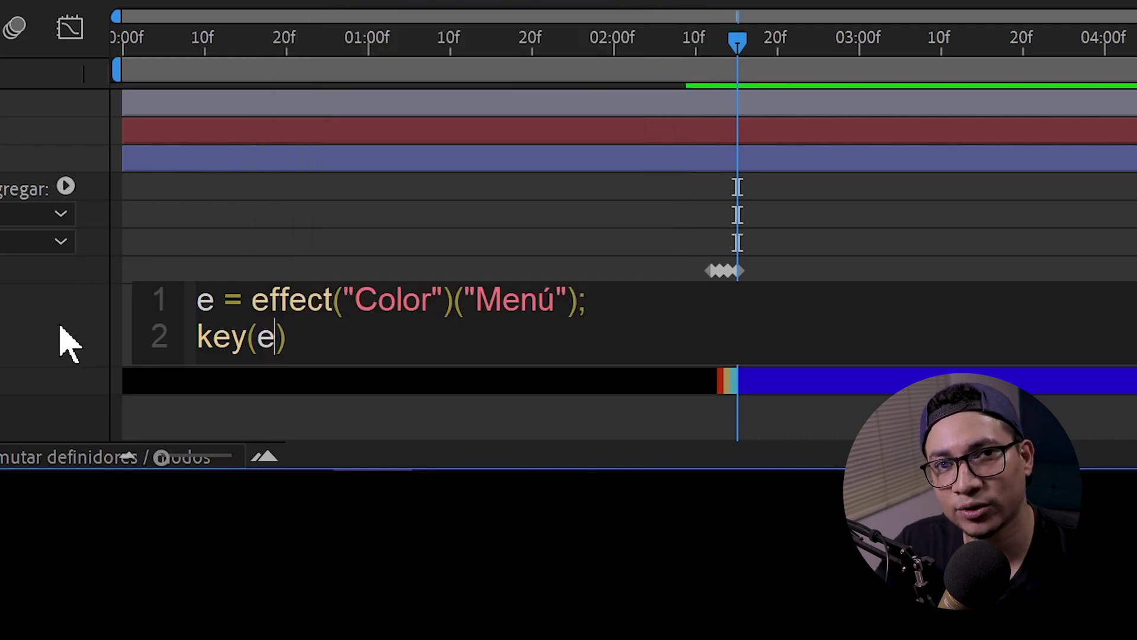
pyautogui.click(61, 342)
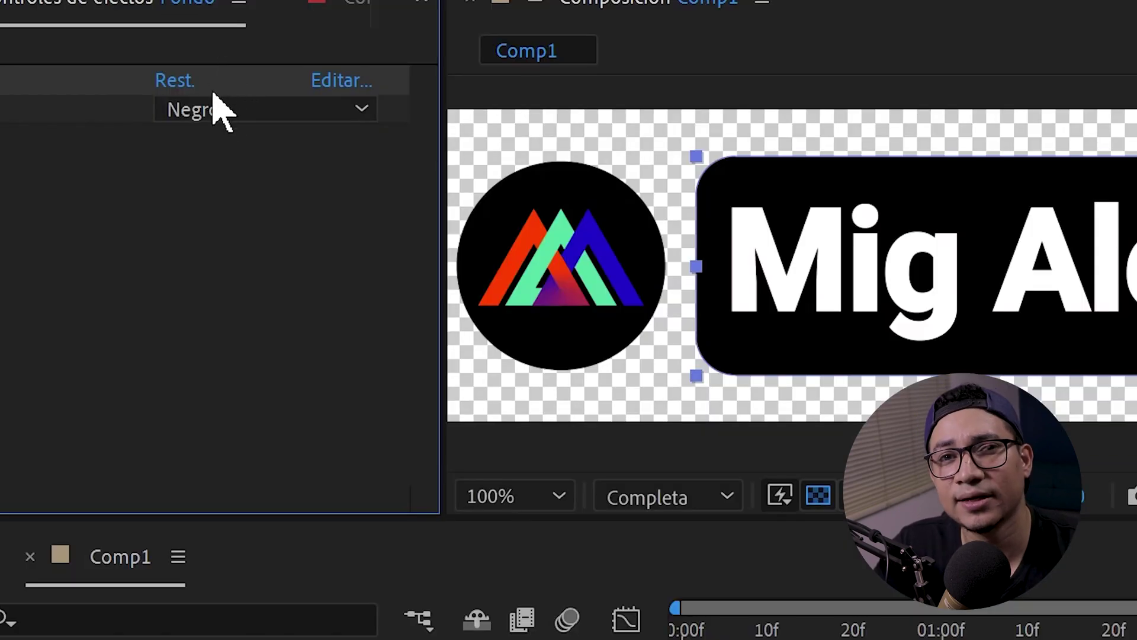
# - Test the Color dropdown with Rojo, Verde and Azul, ending on Rojo
pyautogui.click(214, 110)
pyautogui.click(269, 176)
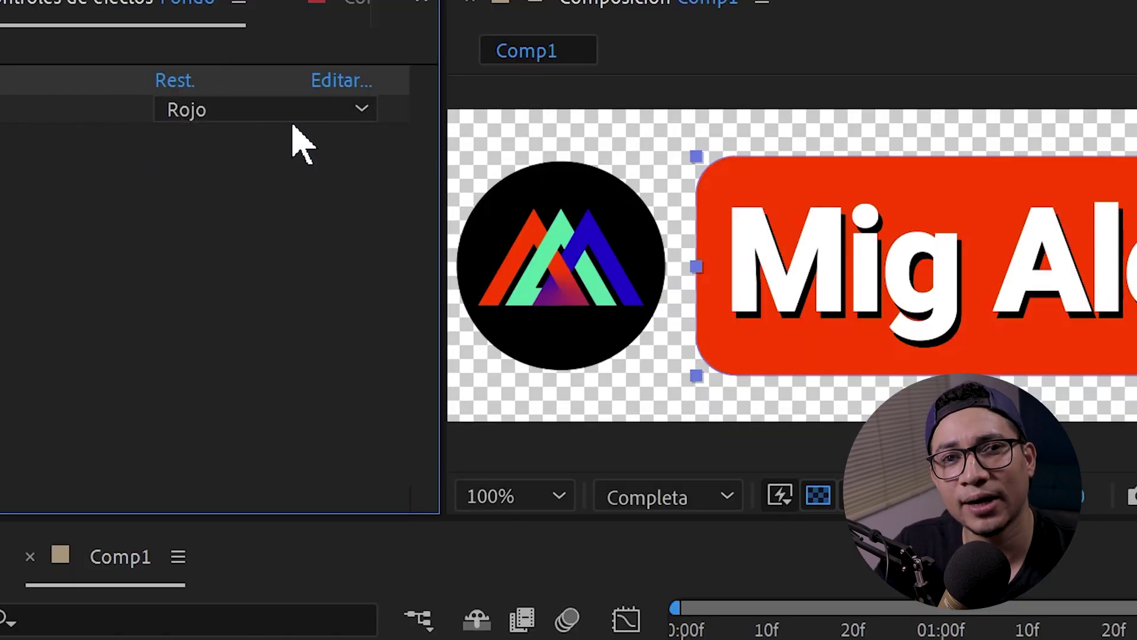
pyautogui.click(300, 109)
pyautogui.click(278, 208)
pyautogui.click(301, 112)
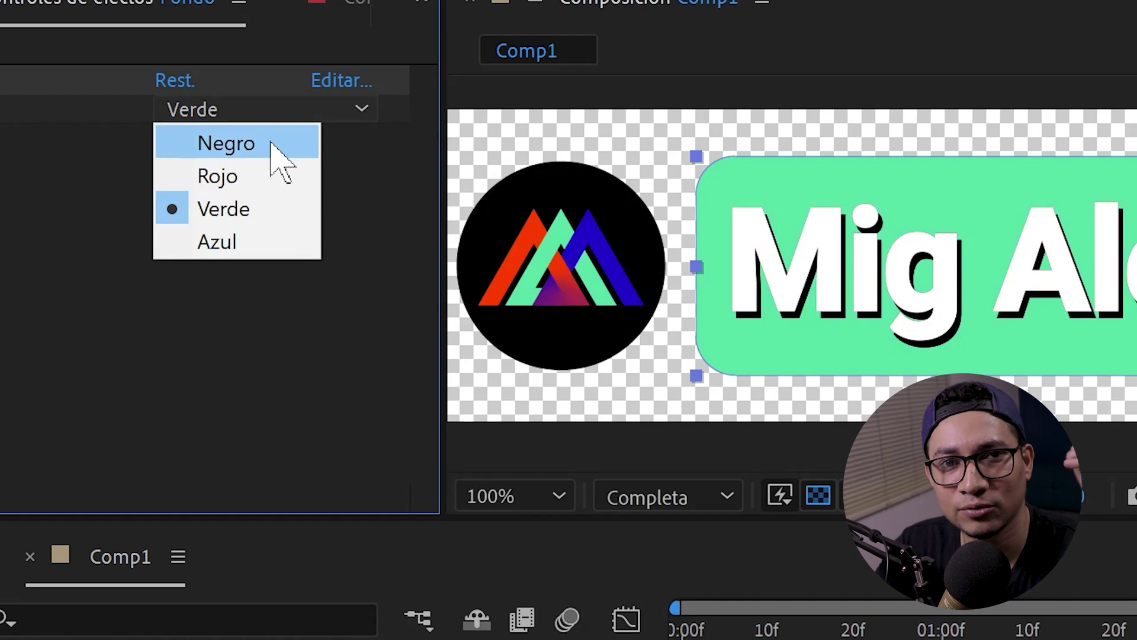
pyautogui.click(255, 241)
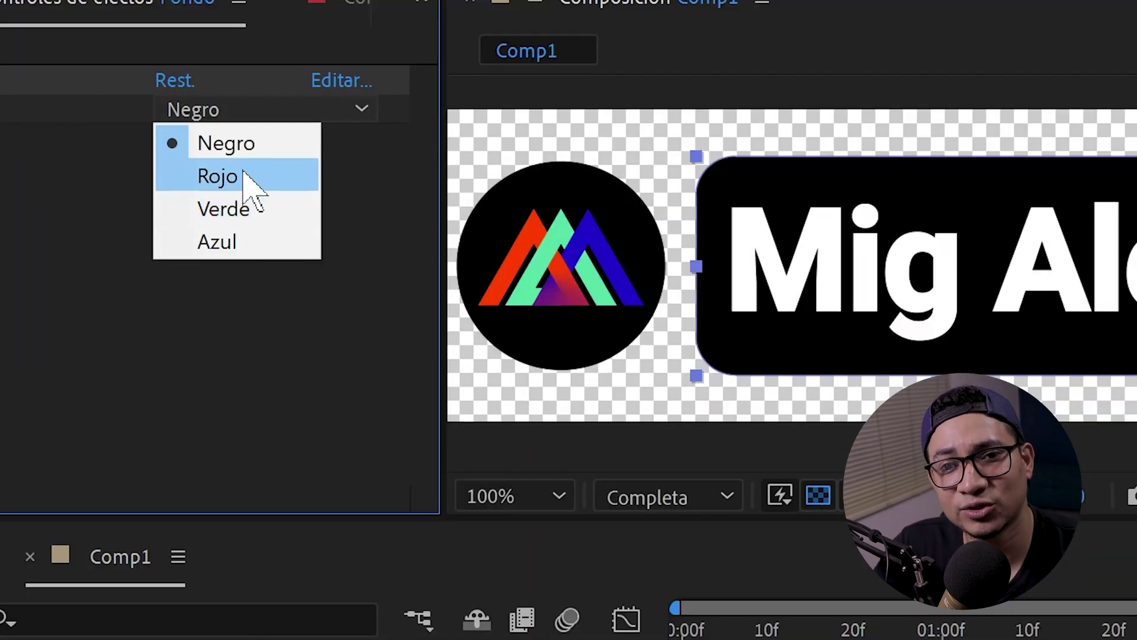
pyautogui.click(244, 176)
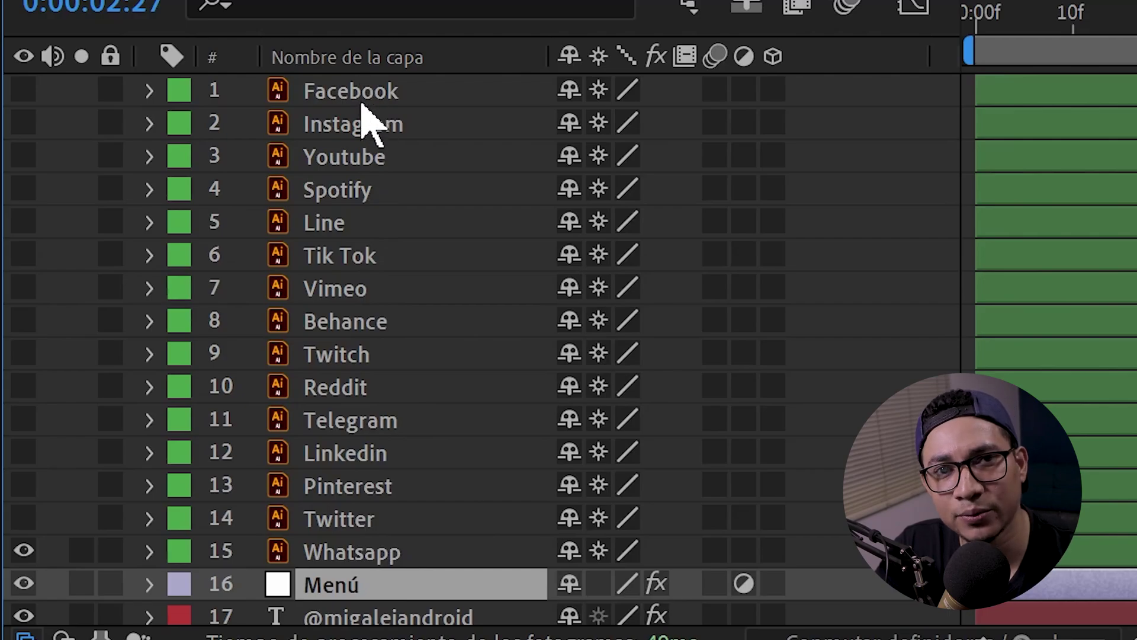
# - Turn on visibility for social icon layers 1–15 and review the Icono menu's item list
pyautogui.moveTo(11, 574); pyautogui.dragTo(14, 392)
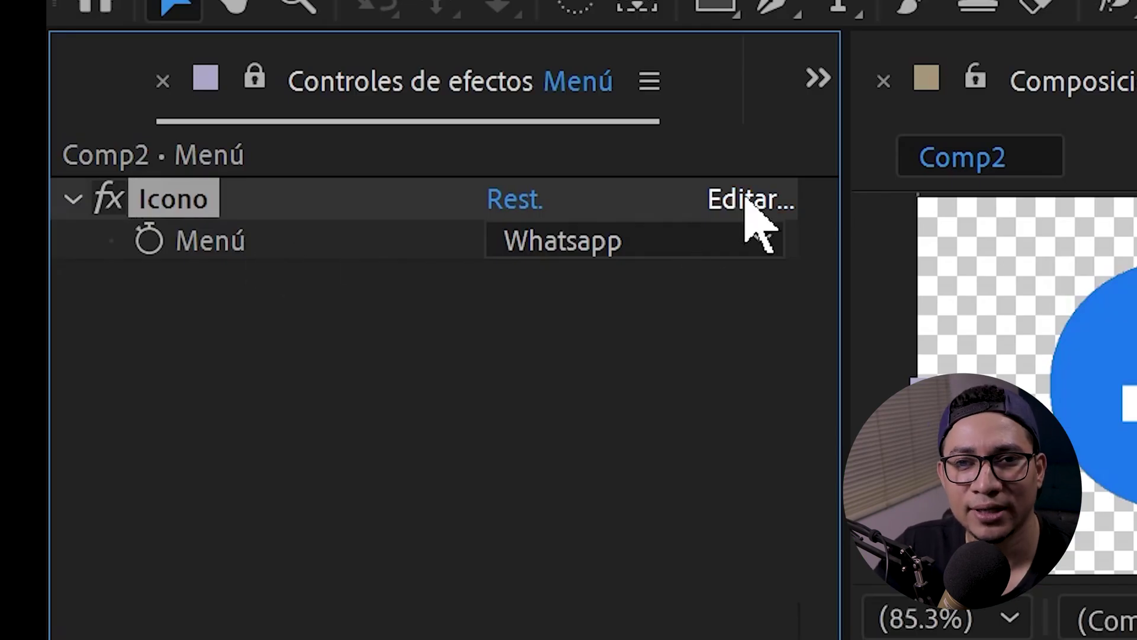
pyautogui.click(745, 200)
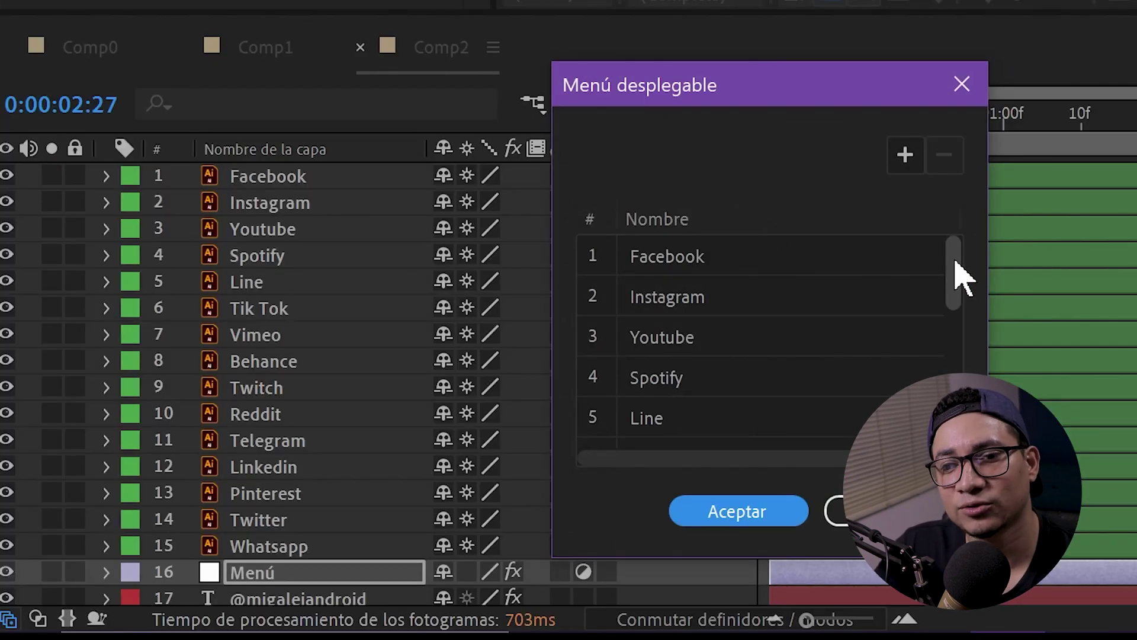
pyautogui.moveTo(964, 279); pyautogui.dragTo(954, 426)
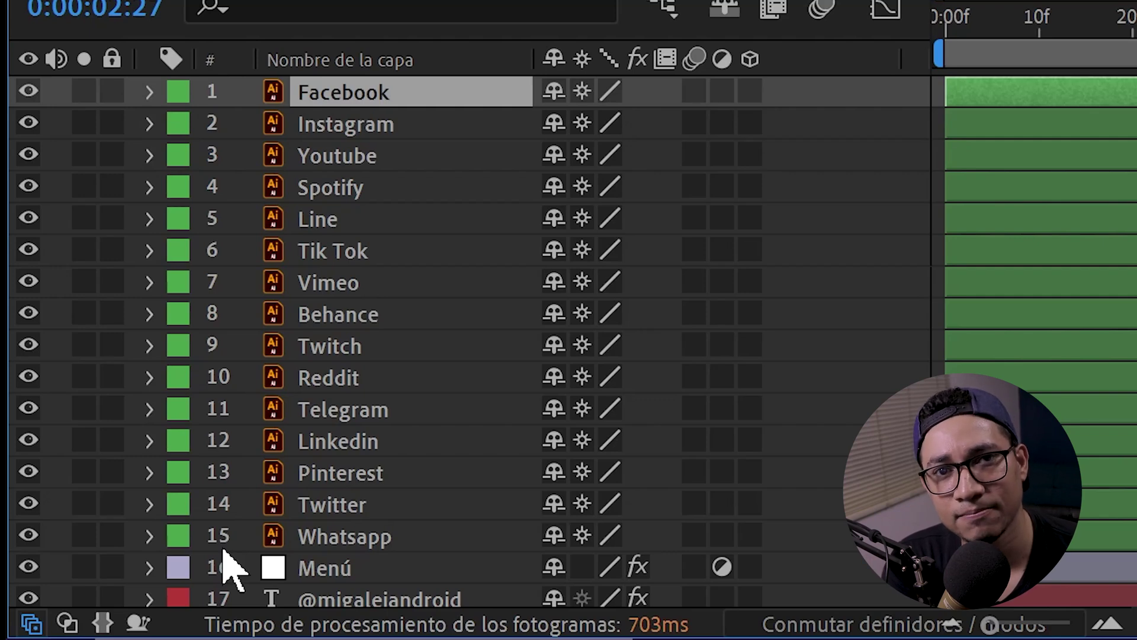
# - Give Facebook's opacity the expression e = Icono menu; if (e == index) {100} else {0}, and select Facebook
pyautogui.press('t')
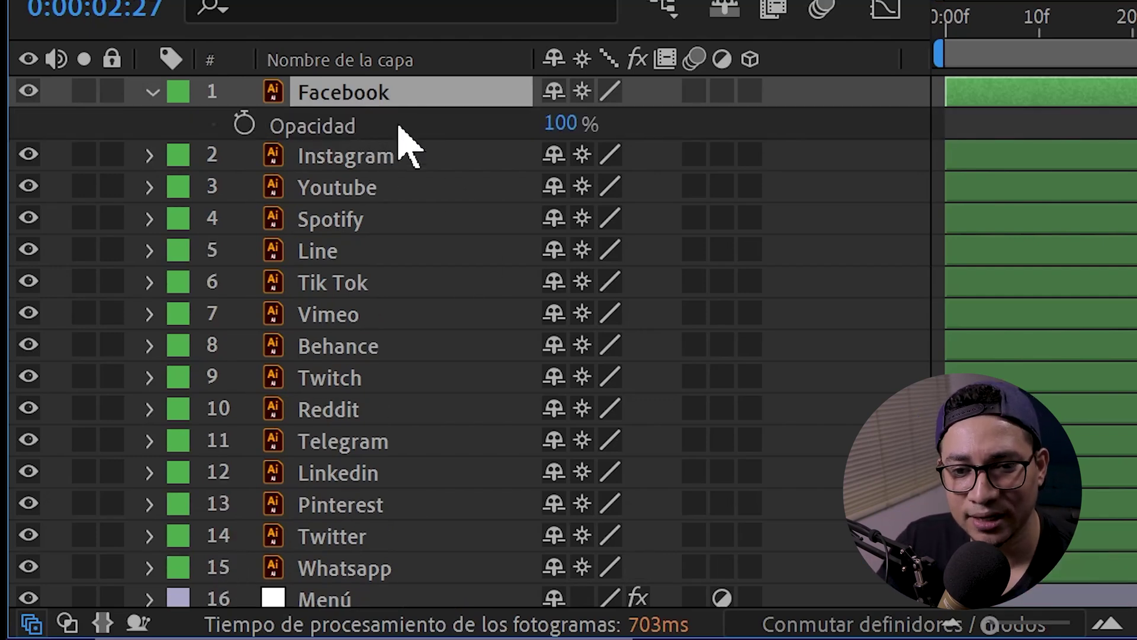
pyautogui.keyDown('alt'); pyautogui.click(243, 124); pyautogui.keyUp('alt')
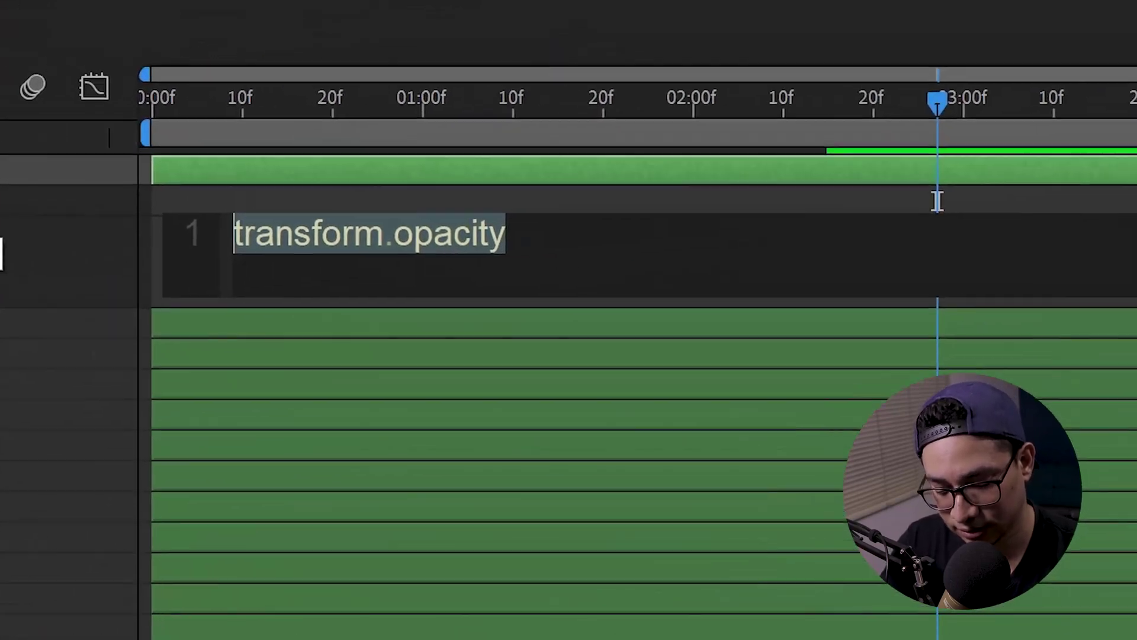
pyautogui.write('e =')
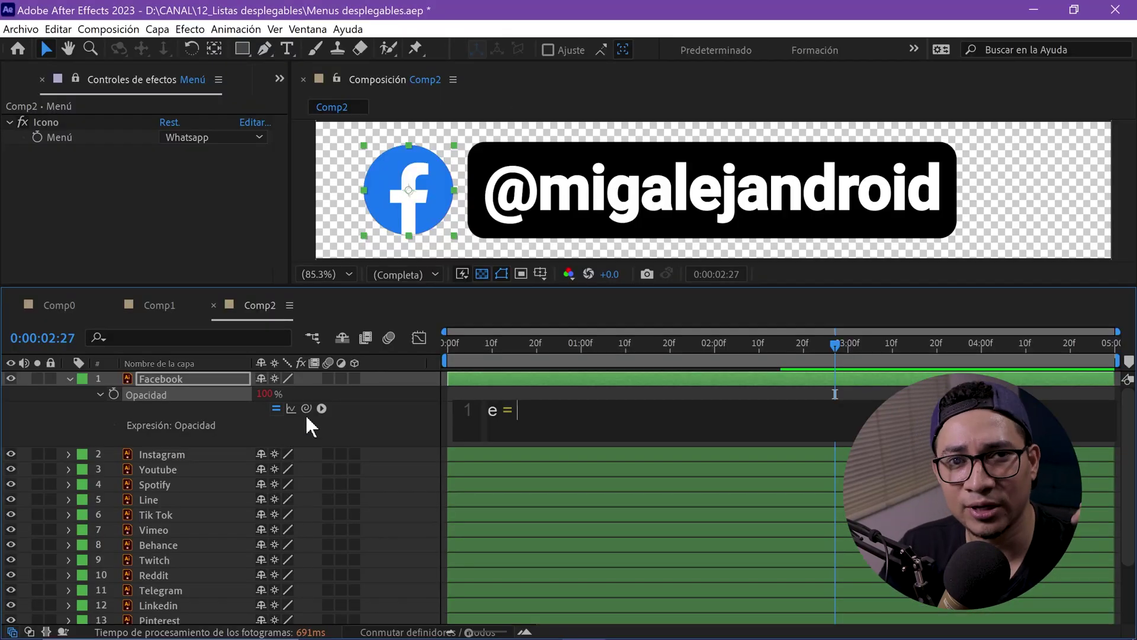
pyautogui.moveTo(65, 145); pyautogui.dragTo(59, 137)
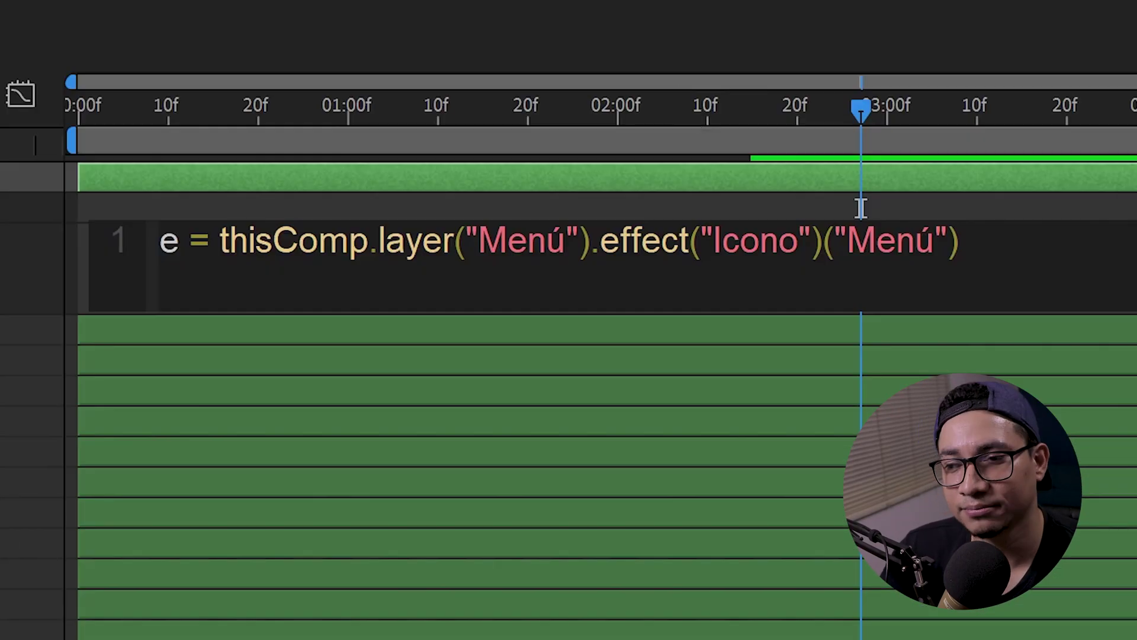
pyautogui.write(';')
pyautogui.press('Return')
pyautogui.write('if (e == index')
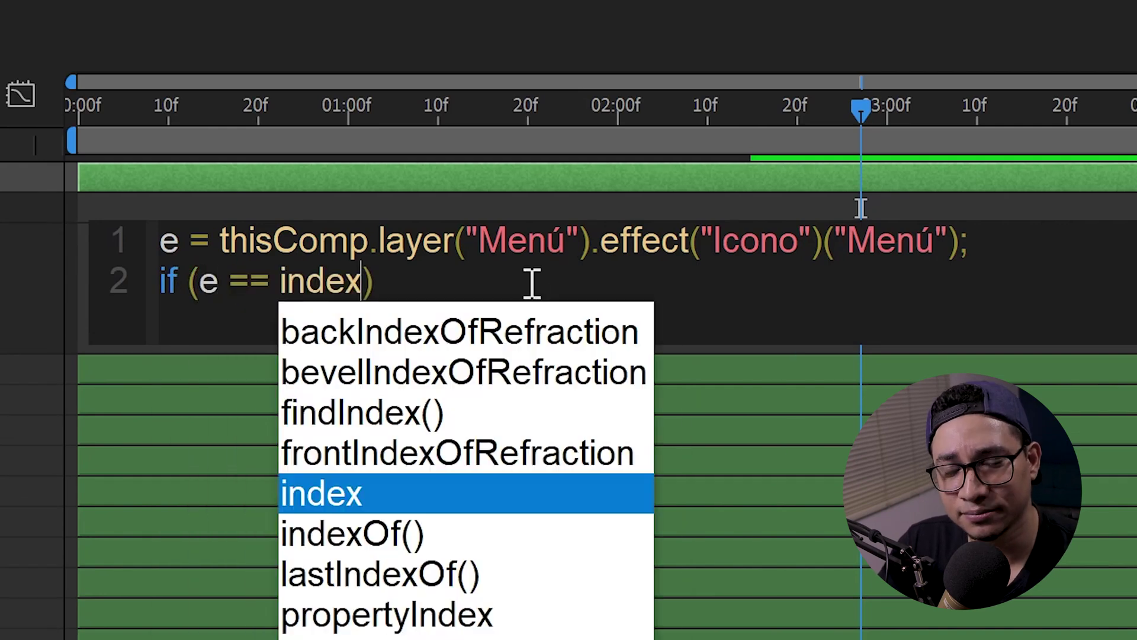
pyautogui.write(') {100} else {0}')
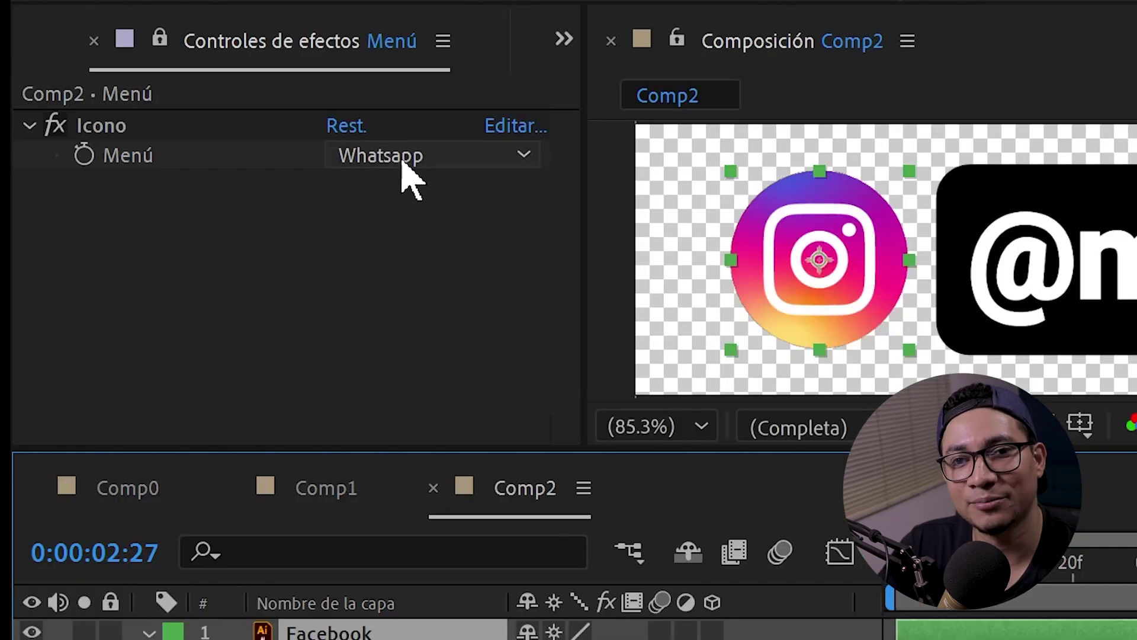
pyautogui.click(409, 172)
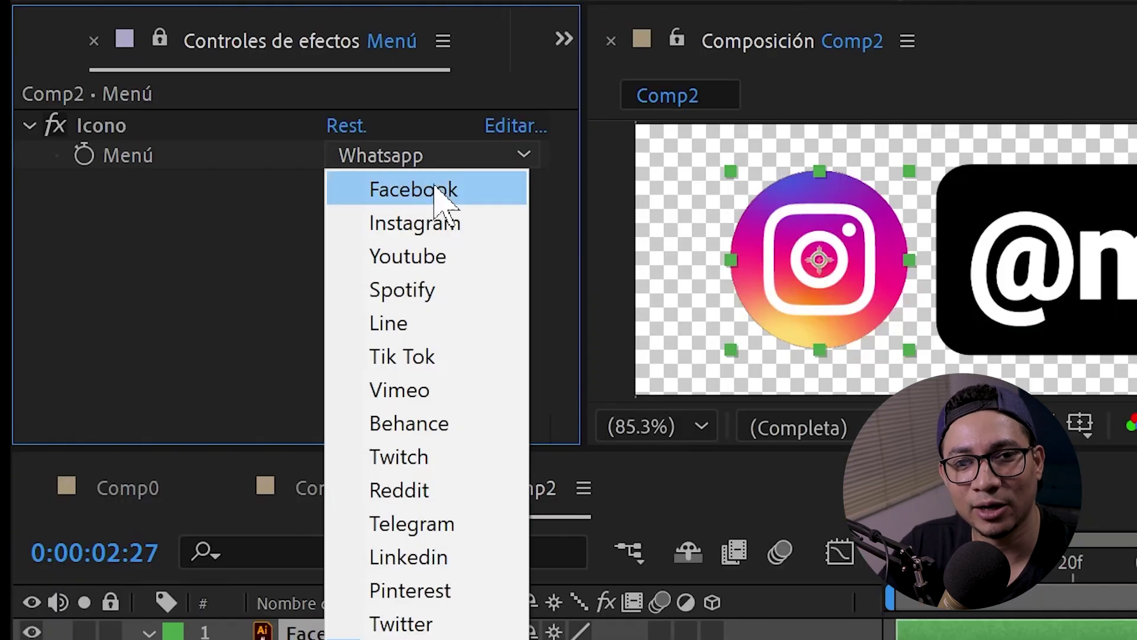
pyautogui.click(438, 198)
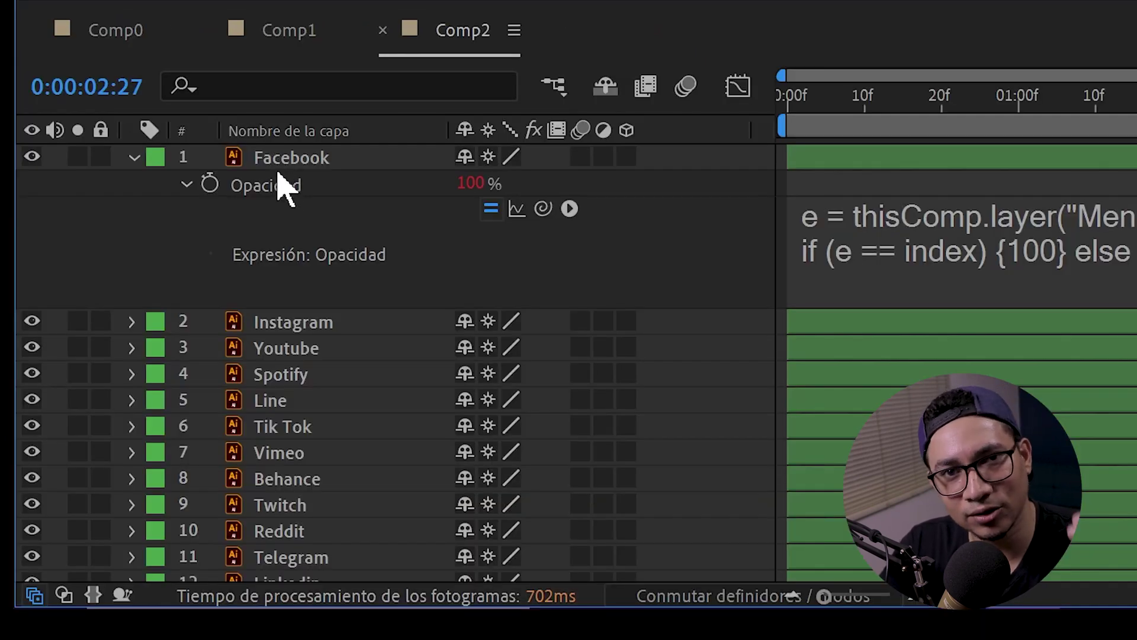
# - Copy Facebook's opacity expression and paste it onto the Instagram through Whatsapp icon layers
pyautogui.click(261, 196)
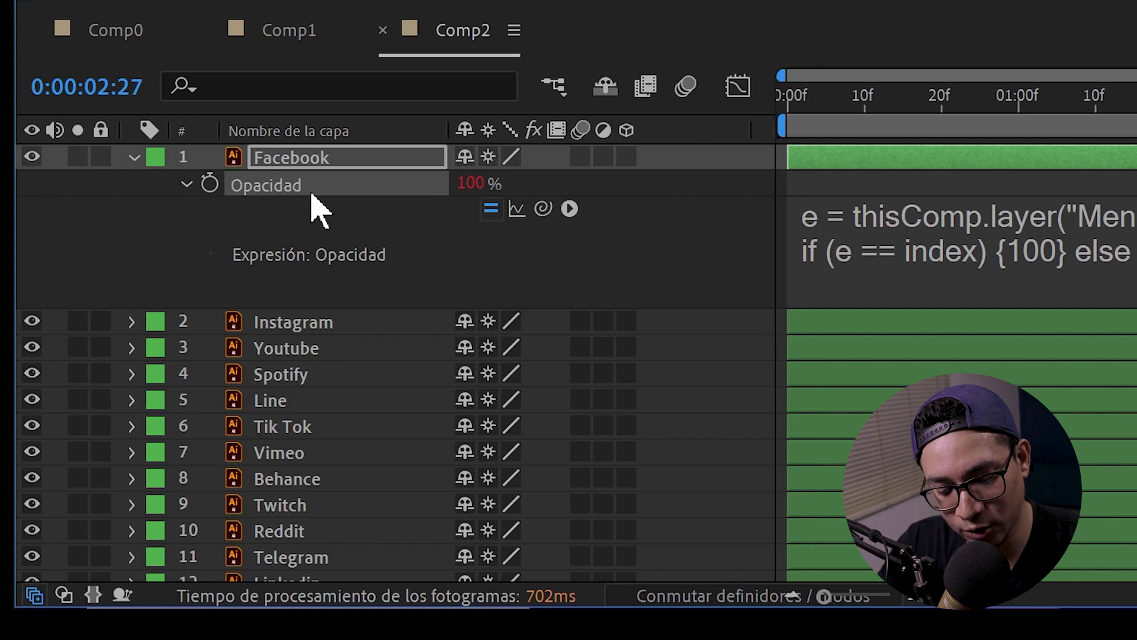
pyautogui.hotkey('ctrl', 'c')
pyautogui.click(310, 326)
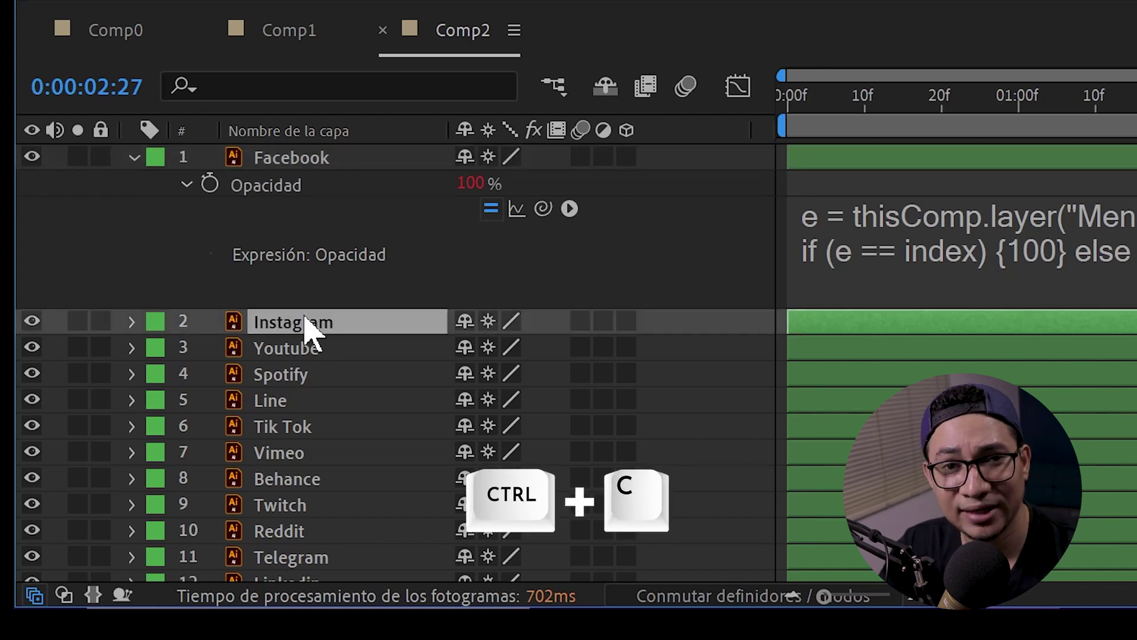
pyautogui.scroll(-3, 310, 325)
pyautogui.keyDown('shift'); pyautogui.click(288, 491); pyautogui.keyUp('shift')
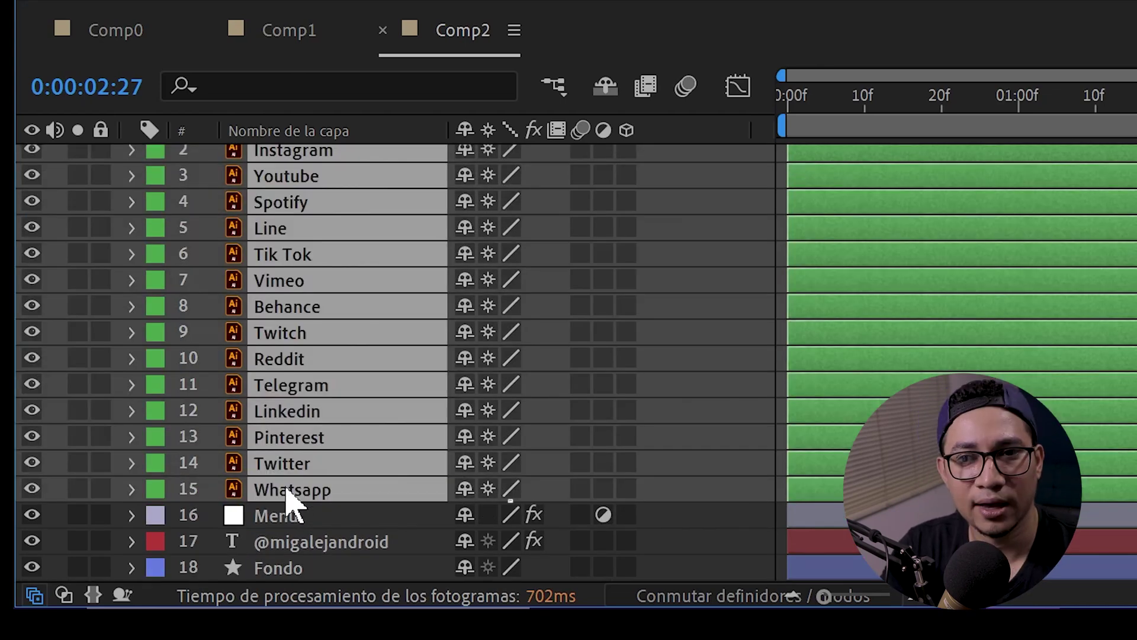
pyautogui.hotkey('ctrl', 'v')
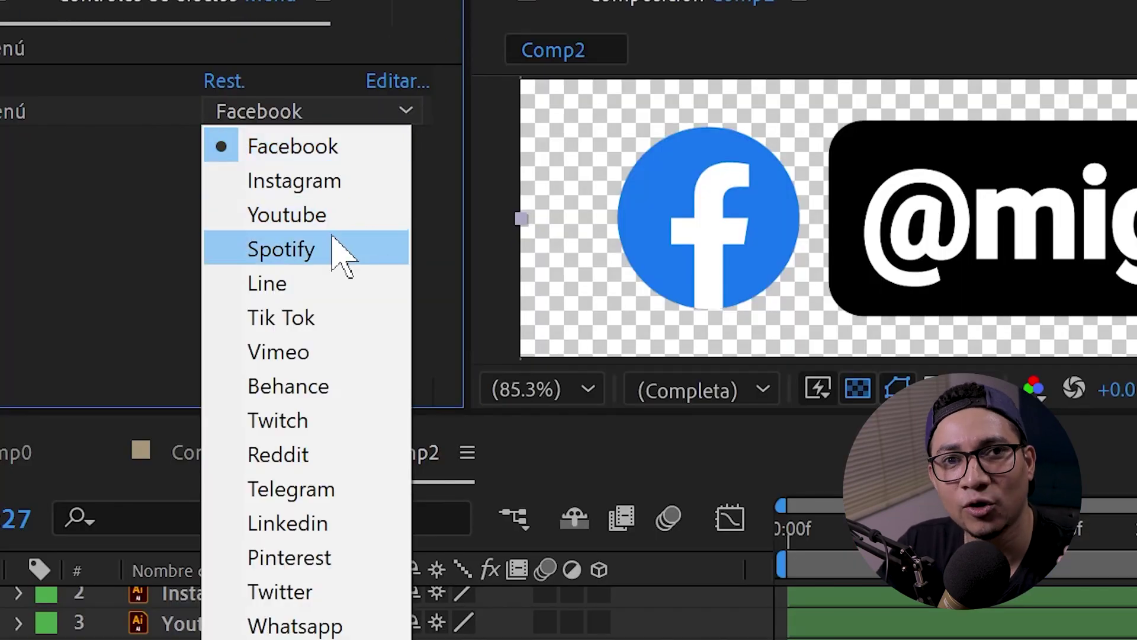
# - Test the Menú dropdown by switching the icon to Behance, Youtube, Telegram and Whatsapp
pyautogui.click(306, 394)
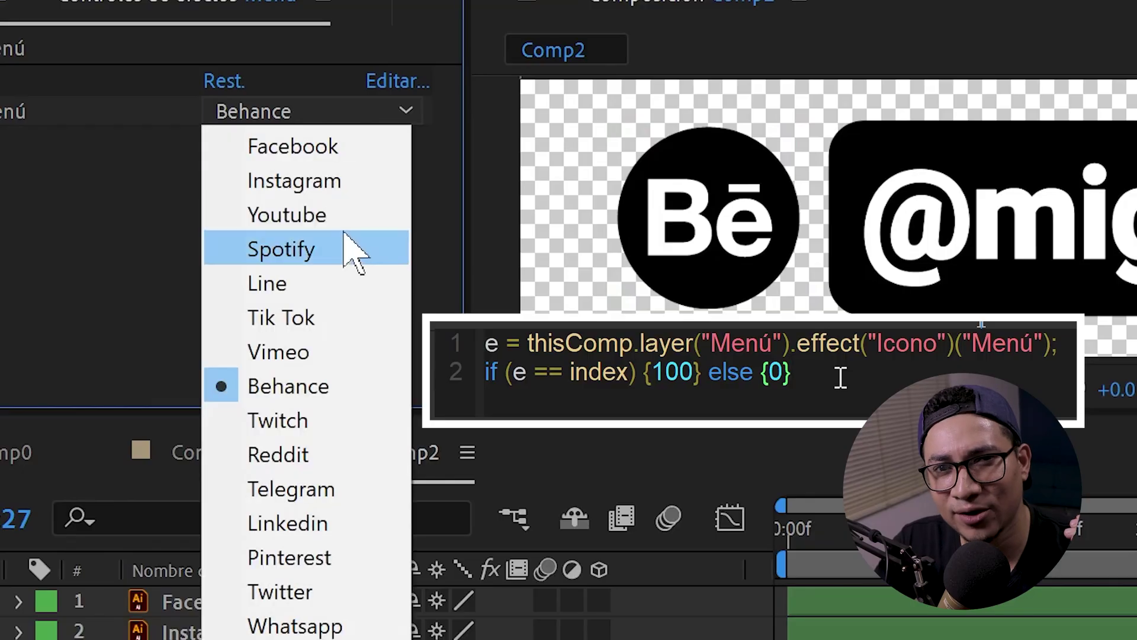
pyautogui.click(332, 214)
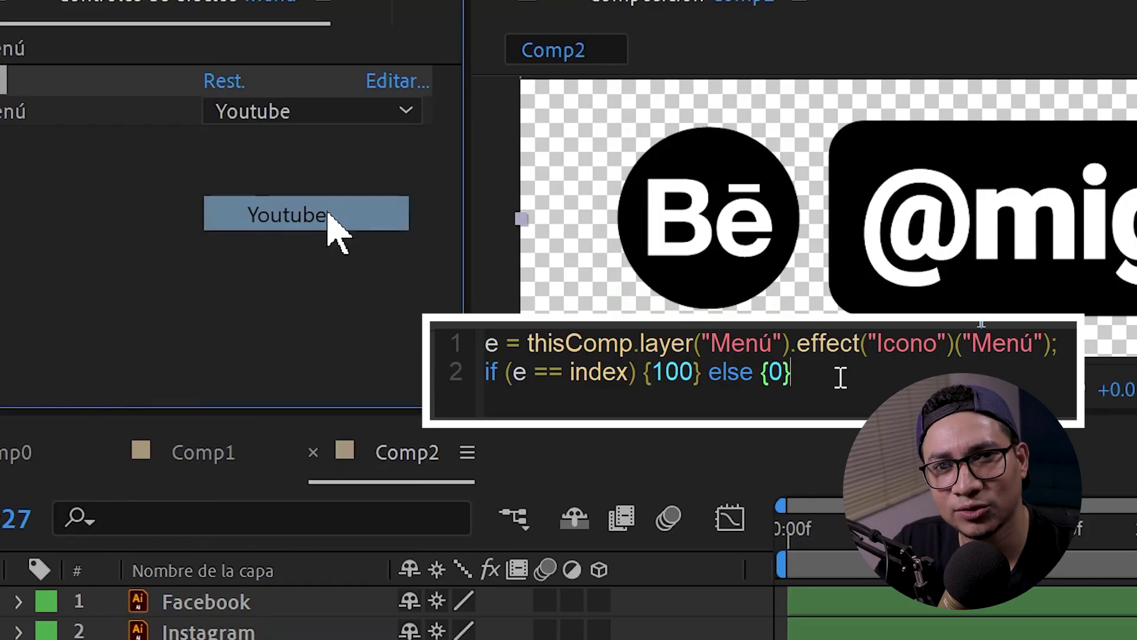
pyautogui.click(310, 116)
pyautogui.click(302, 490)
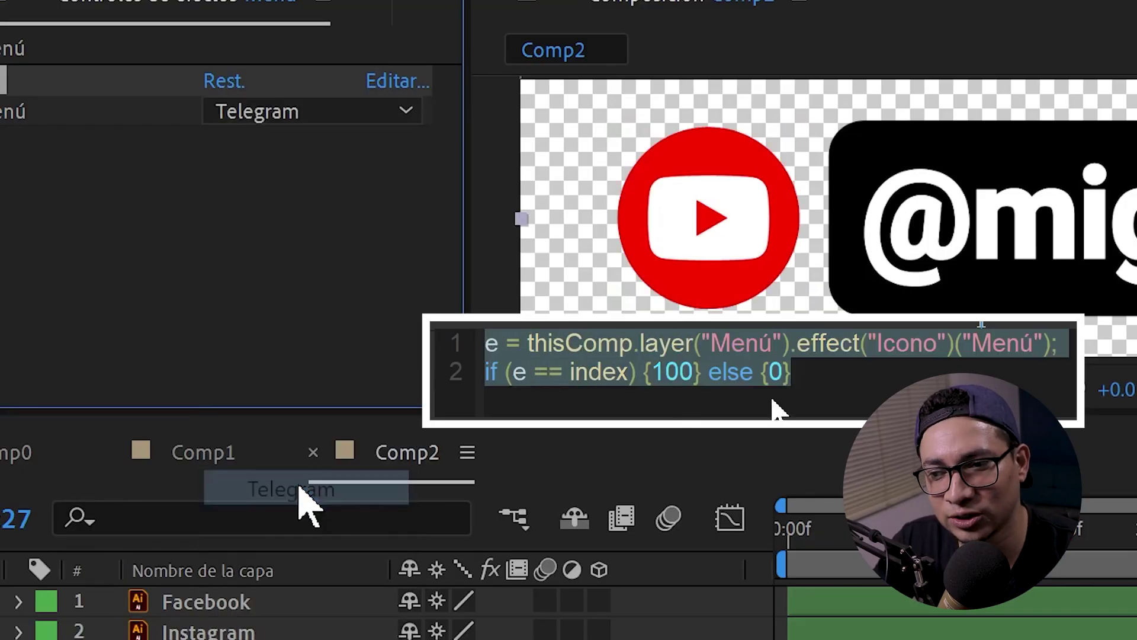
pyautogui.click(331, 113)
pyautogui.click(294, 626)
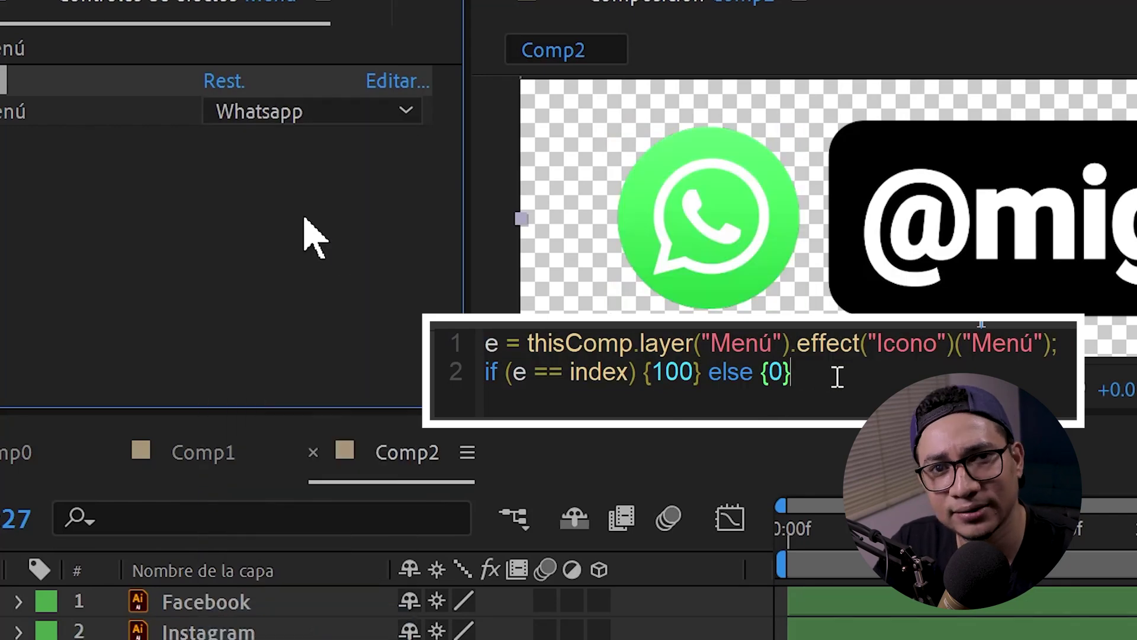
pyautogui.click(279, 116)
# - Keep cycling the Menú dropdown through Behance, other icons, Twitter and finally Whatsapp
pyautogui.click(311, 489)
pyautogui.click(332, 112)
pyautogui.click(288, 386)
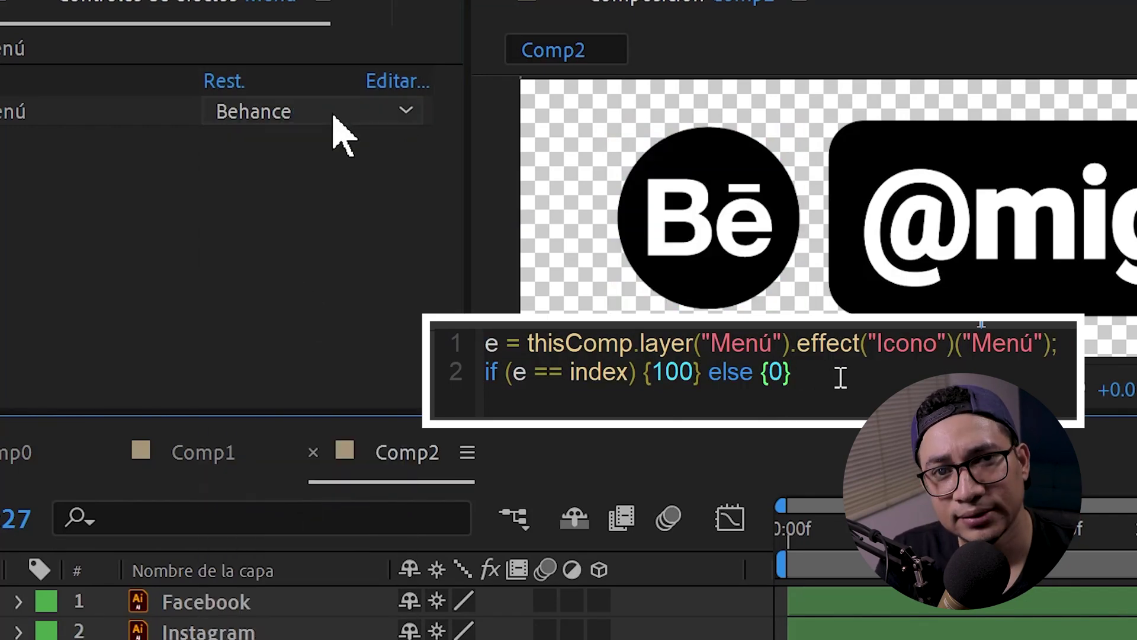
pyautogui.click(343, 112)
pyautogui.click(332, 214)
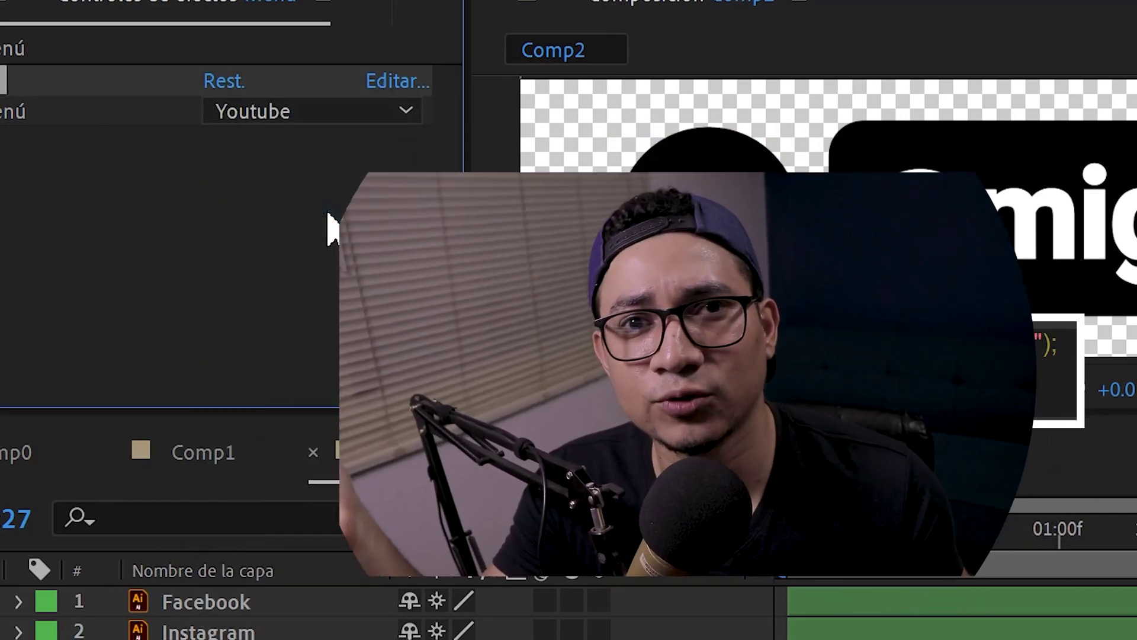
pyautogui.click(312, 111)
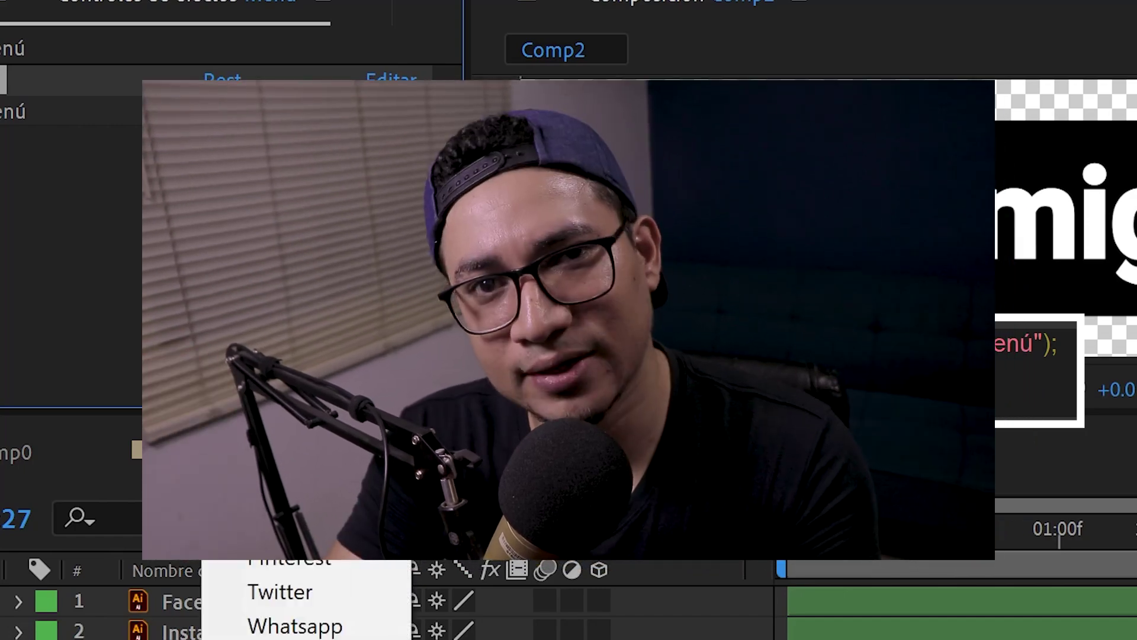
pyautogui.click(312, 111)
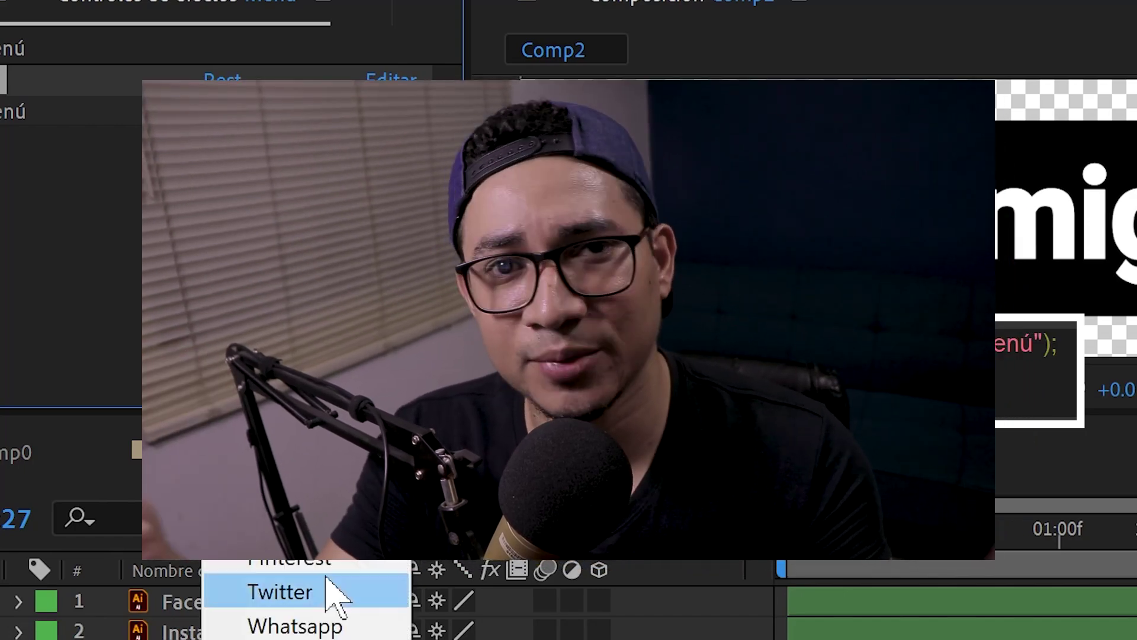
pyautogui.click(320, 628)
pyautogui.click(312, 111)
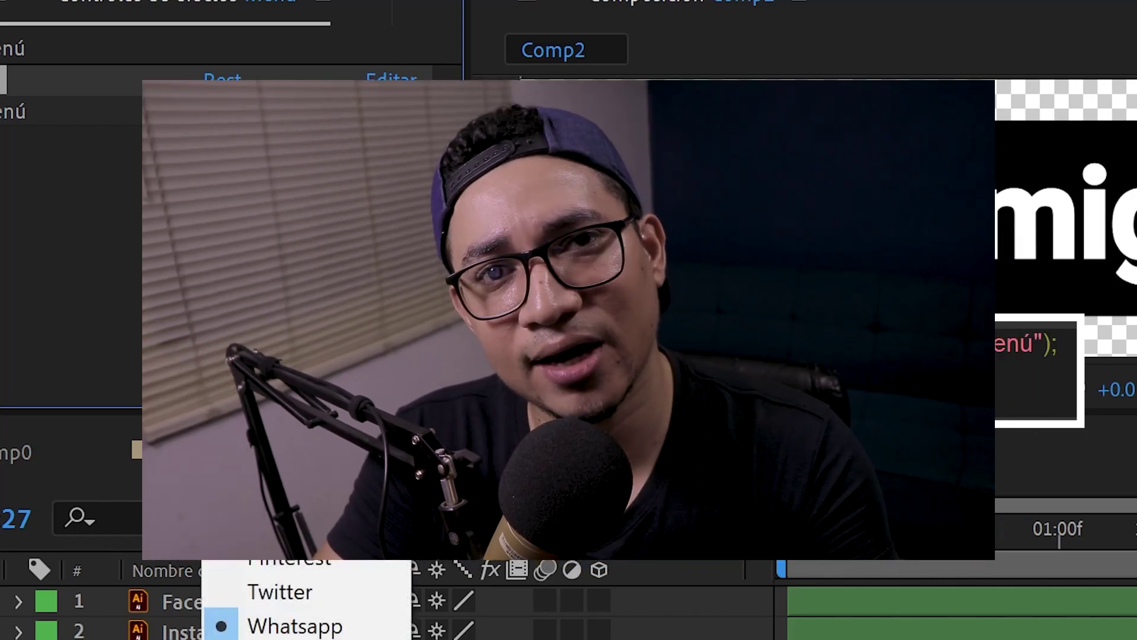
pyautogui.click(306, 622)
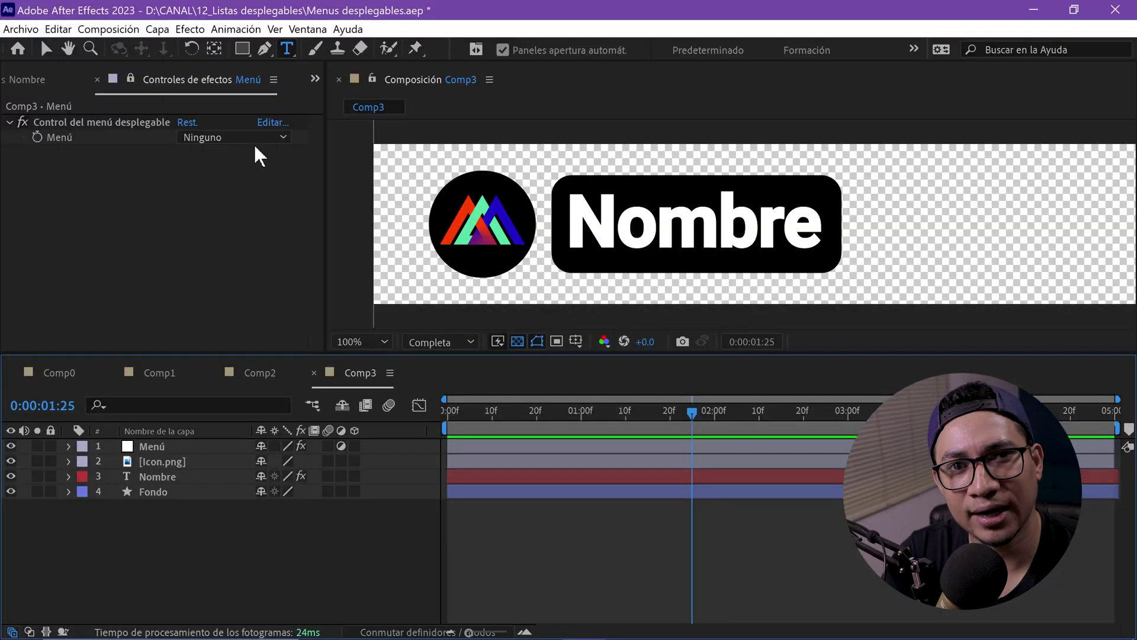
# - Commit the "cad. texto " + value expression on Nombre and reveal the Menú layer's Titulo control
pyautogui.click(258, 137)
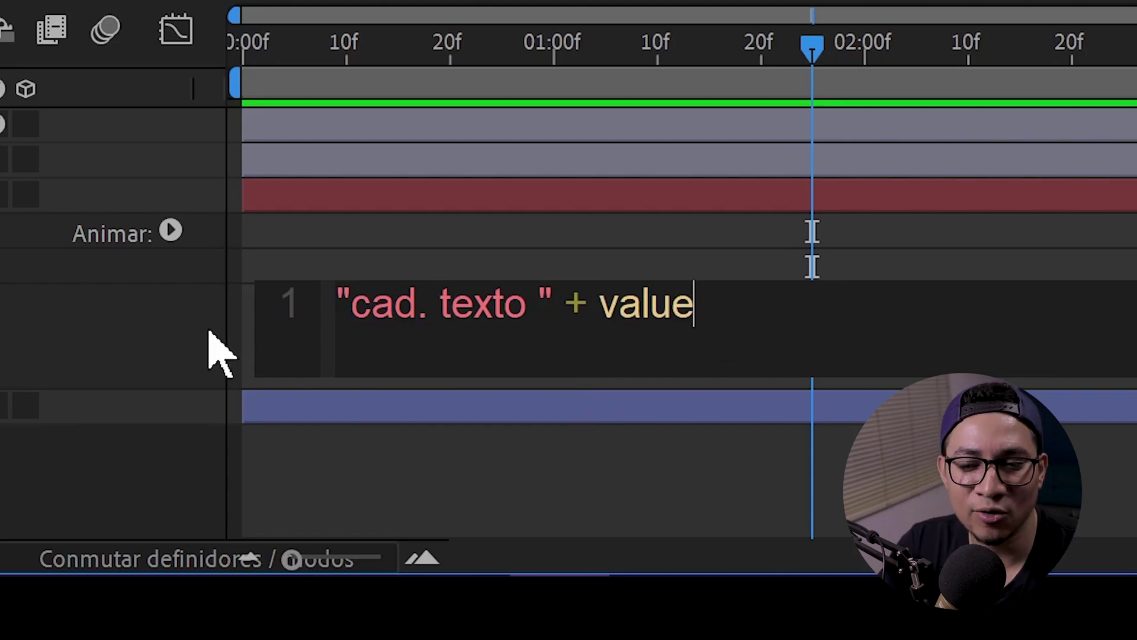
pyautogui.click(217, 348)
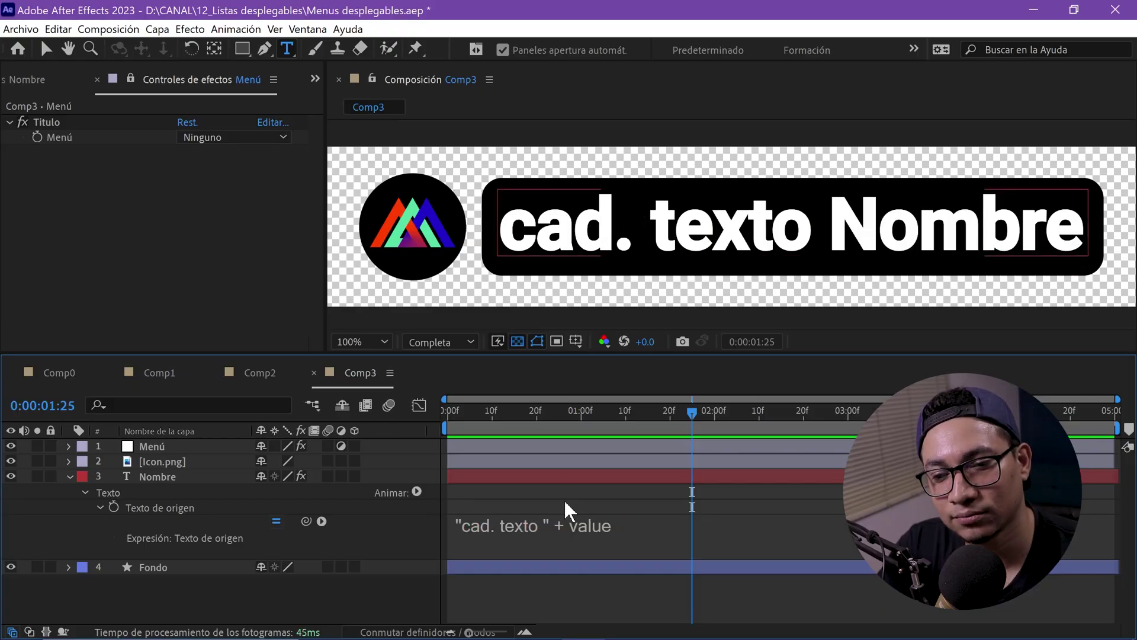
pyautogui.click(47, 122)
# - Choose Señor in the Titulo dropdown and commit the Sr. prefix expression
pyautogui.click(239, 138)
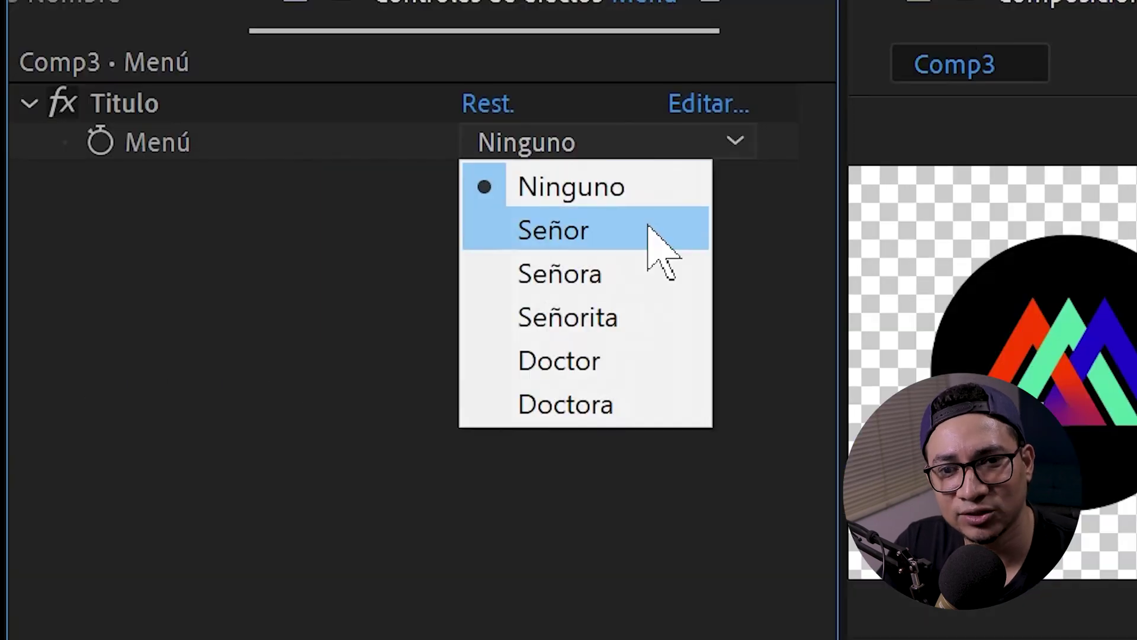
pyautogui.click(648, 228)
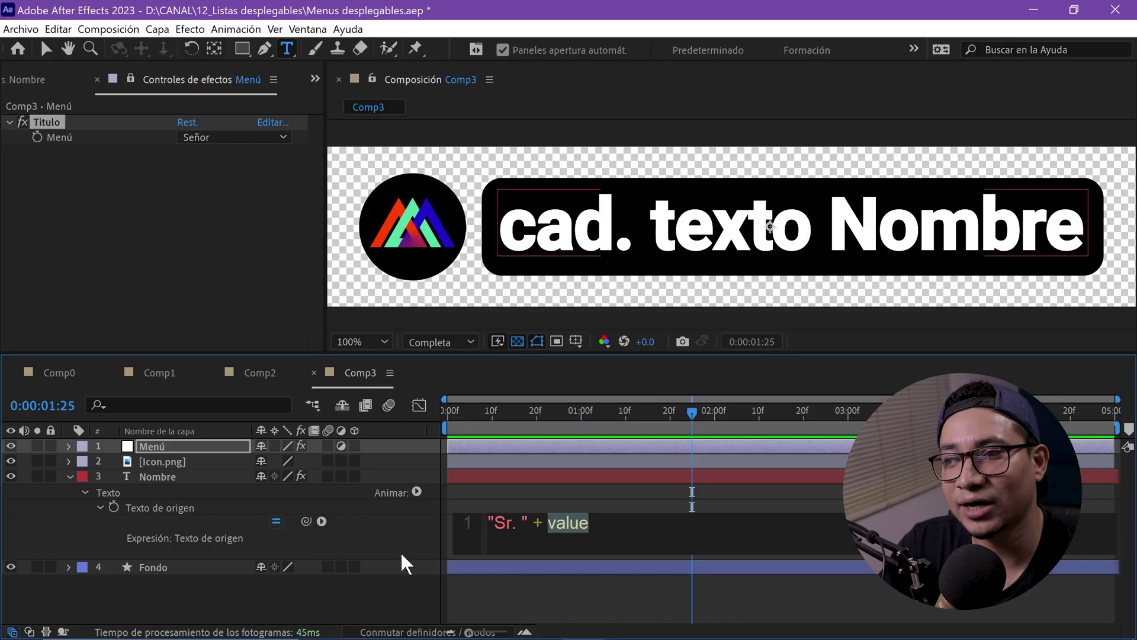
pyautogui.click(402, 563)
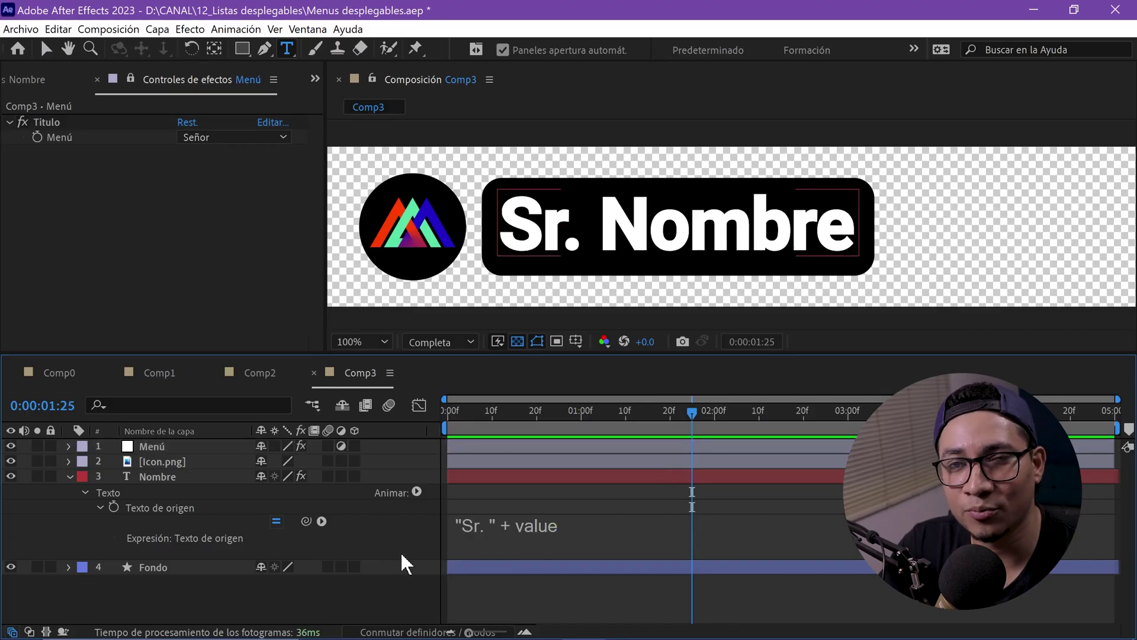
# - Choose Doctor in the Titulo dropdown and commit the Dr. prefix expression
pyautogui.click(237, 138)
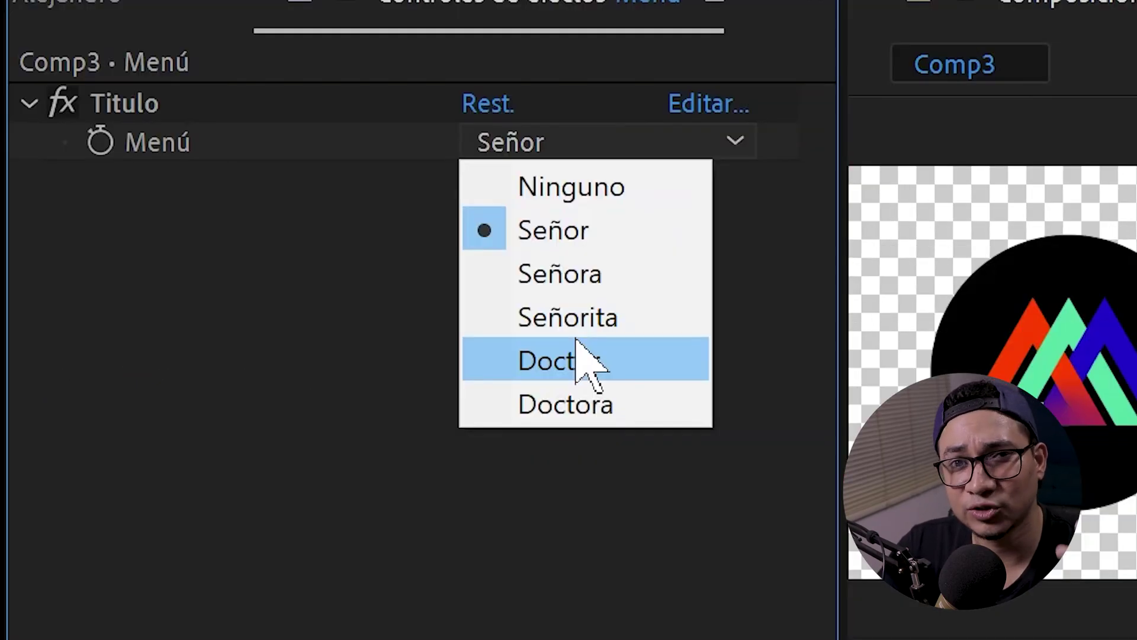
pyautogui.click(584, 356)
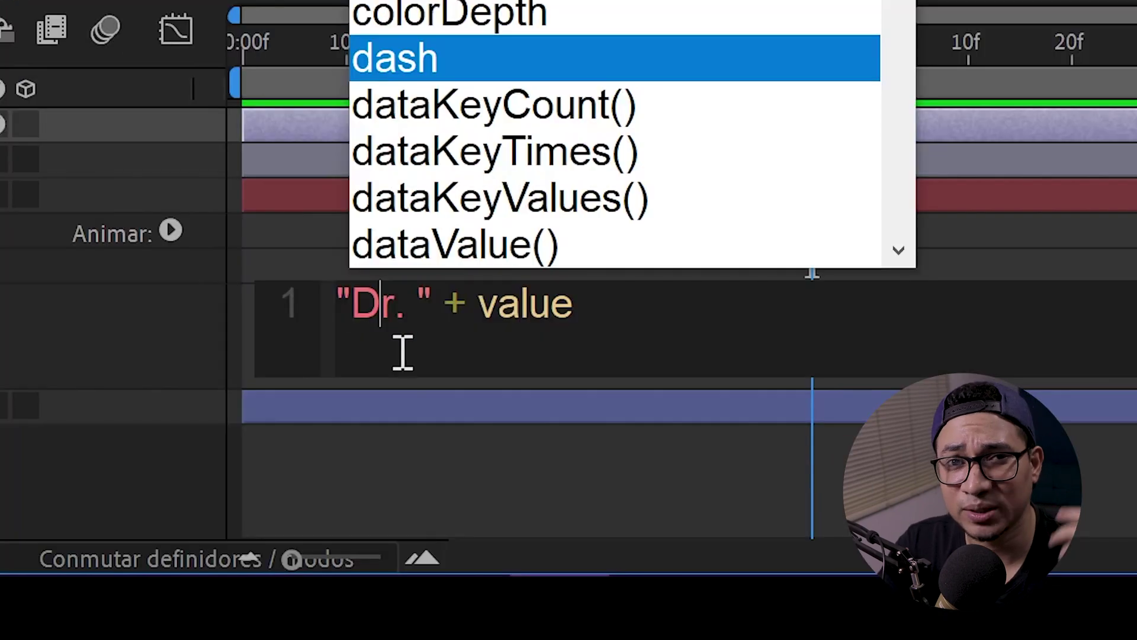
pyautogui.click(400, 539)
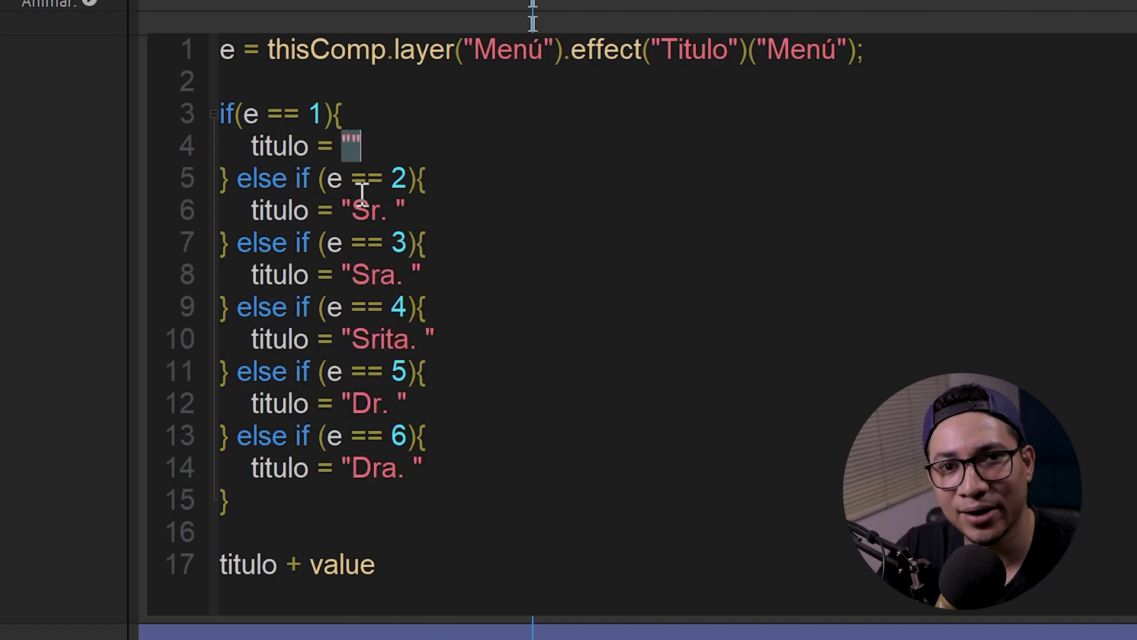
# - Check the titulo and value terms in the final line, then test the Señor and Doctor titles
pyautogui.doubleClick(234, 560)
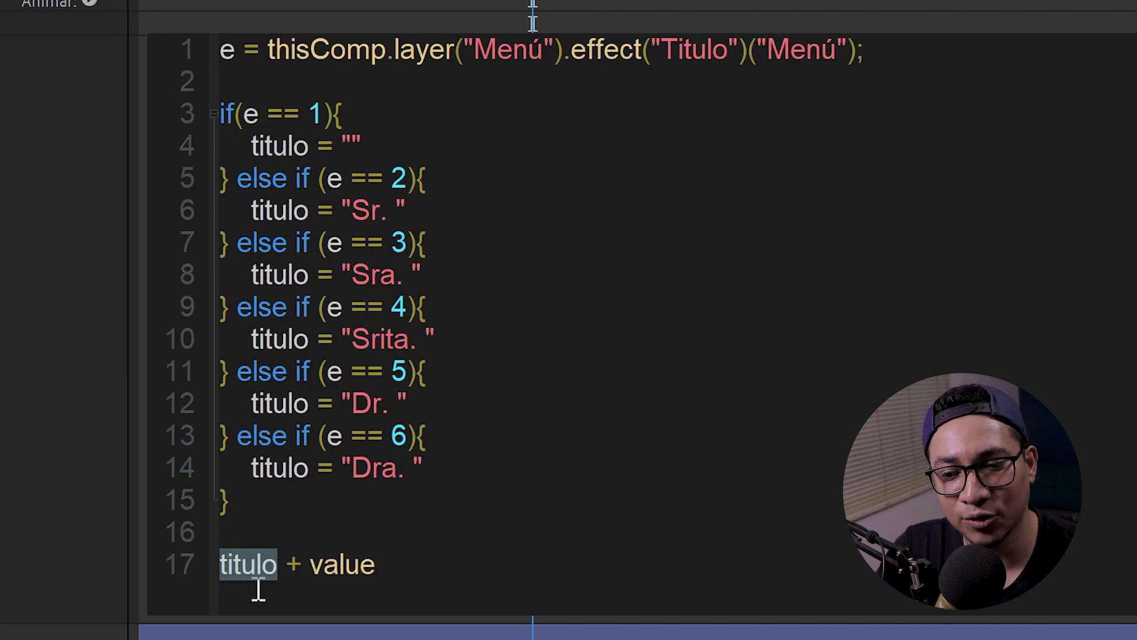
pyautogui.doubleClick(347, 565)
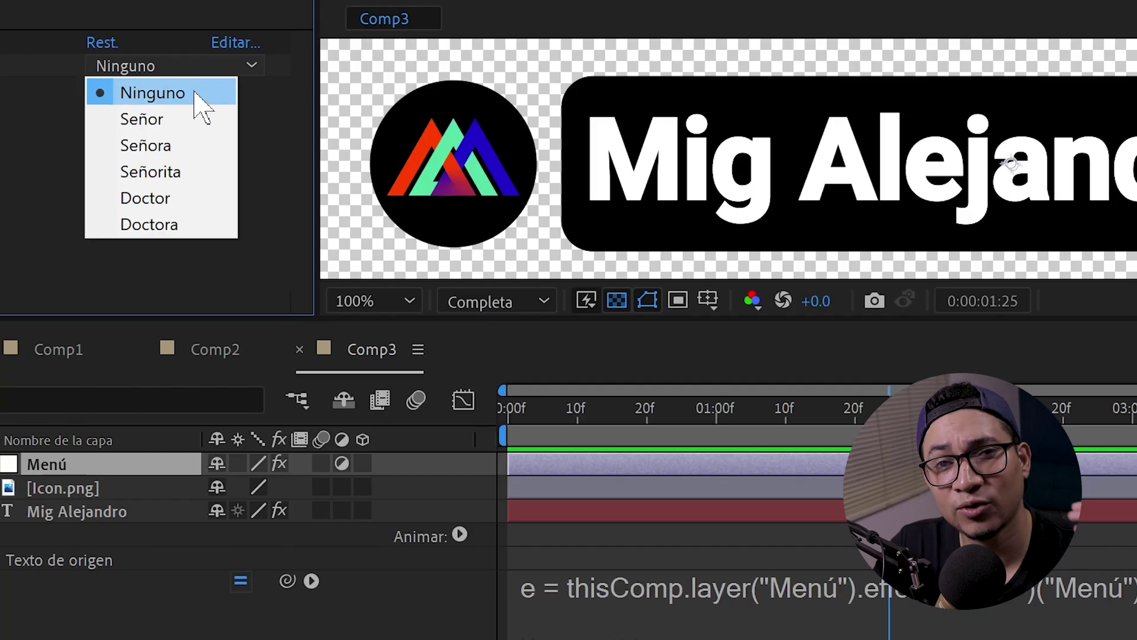
pyautogui.click(159, 122)
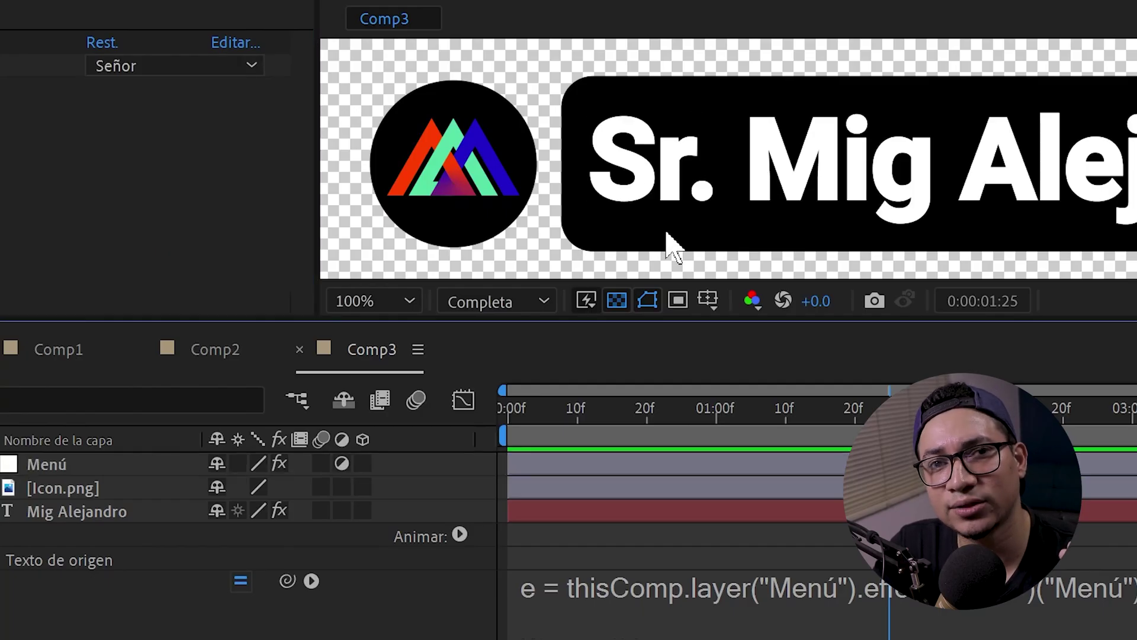
pyautogui.click(177, 65)
pyautogui.click(166, 195)
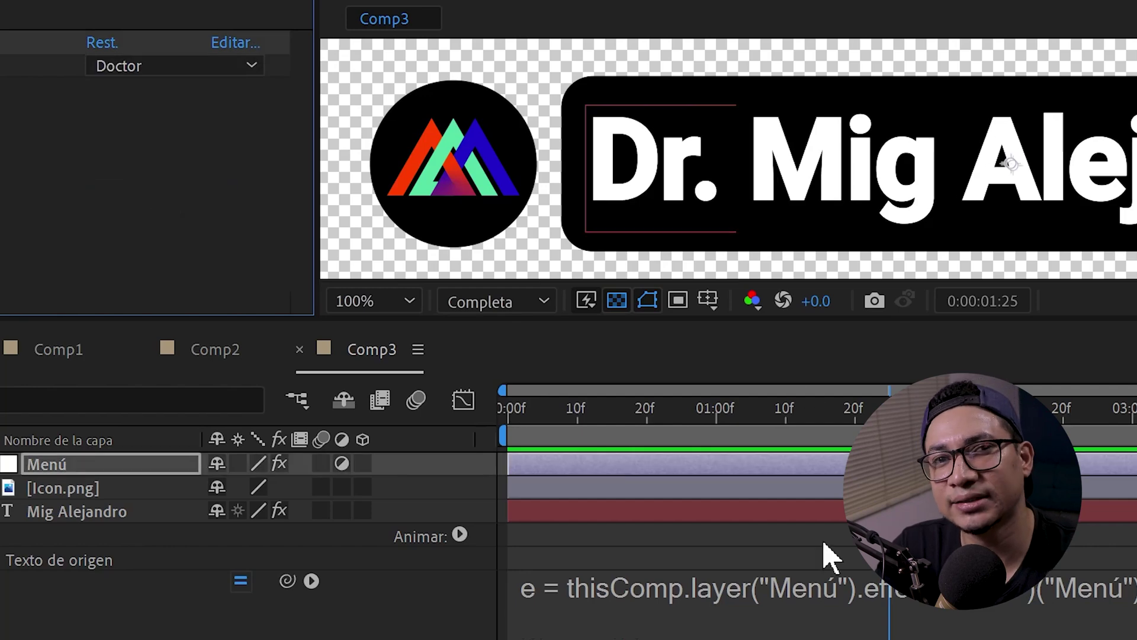
# - Replace the name tag's text with a different person's name
pyautogui.click(807, 513)
pyautogui.doubleClick(1096, 172)
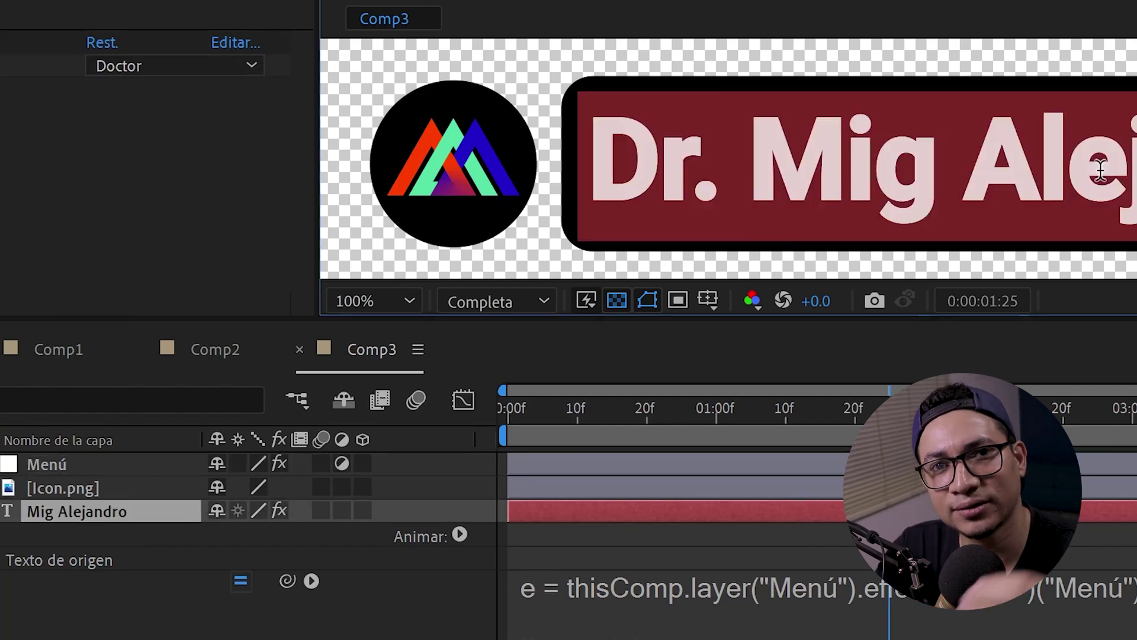
pyautogui.write('Mary Larios')
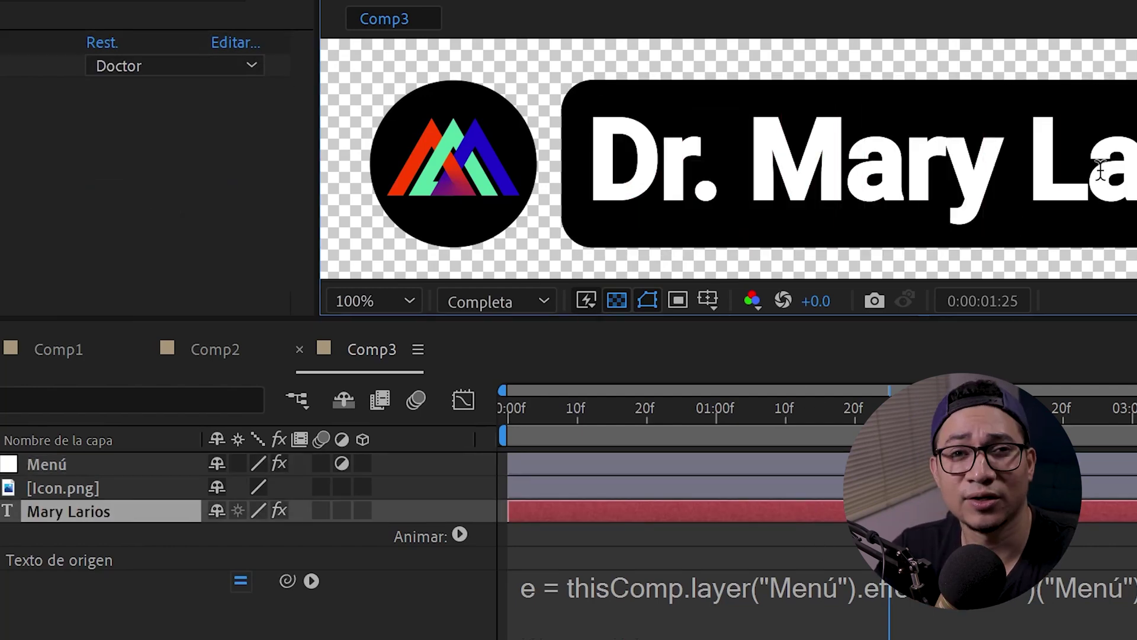
pyautogui.press('Escape')
# - Set the Titulo dropdown to Señorita, then to Doctora
pyautogui.click(177, 66)
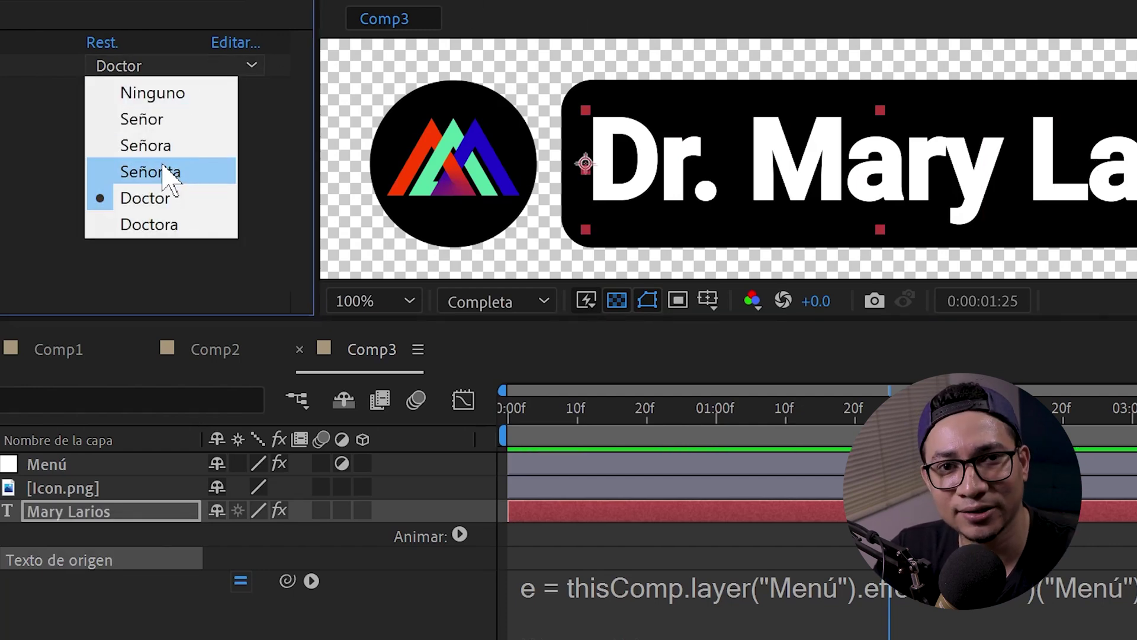
pyautogui.click(167, 171)
pyautogui.click(207, 67)
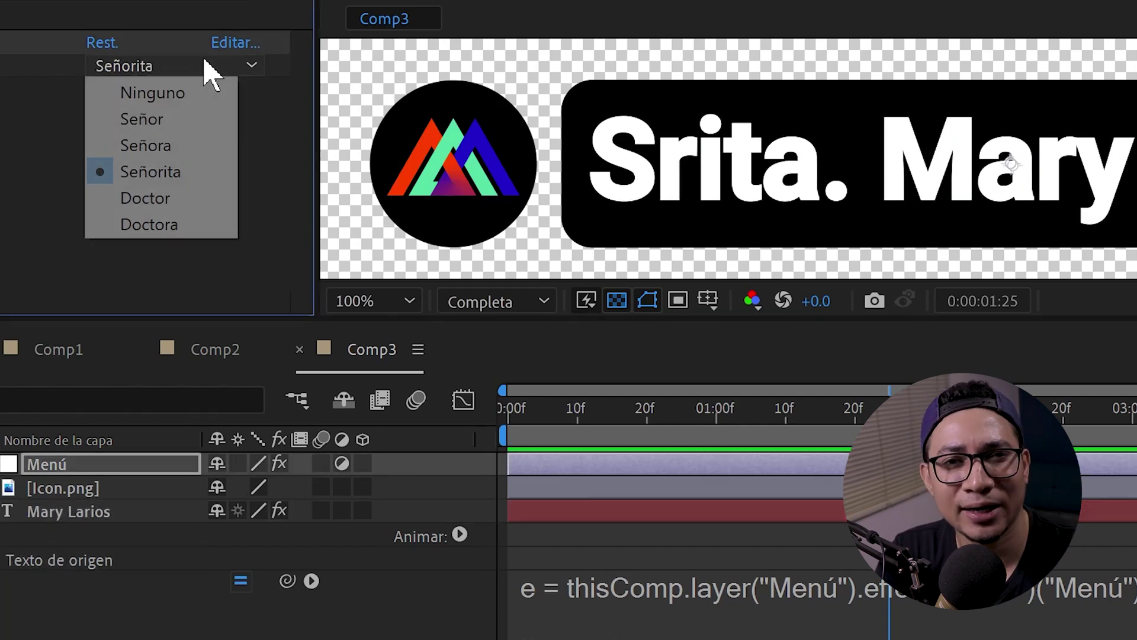
pyautogui.click(187, 226)
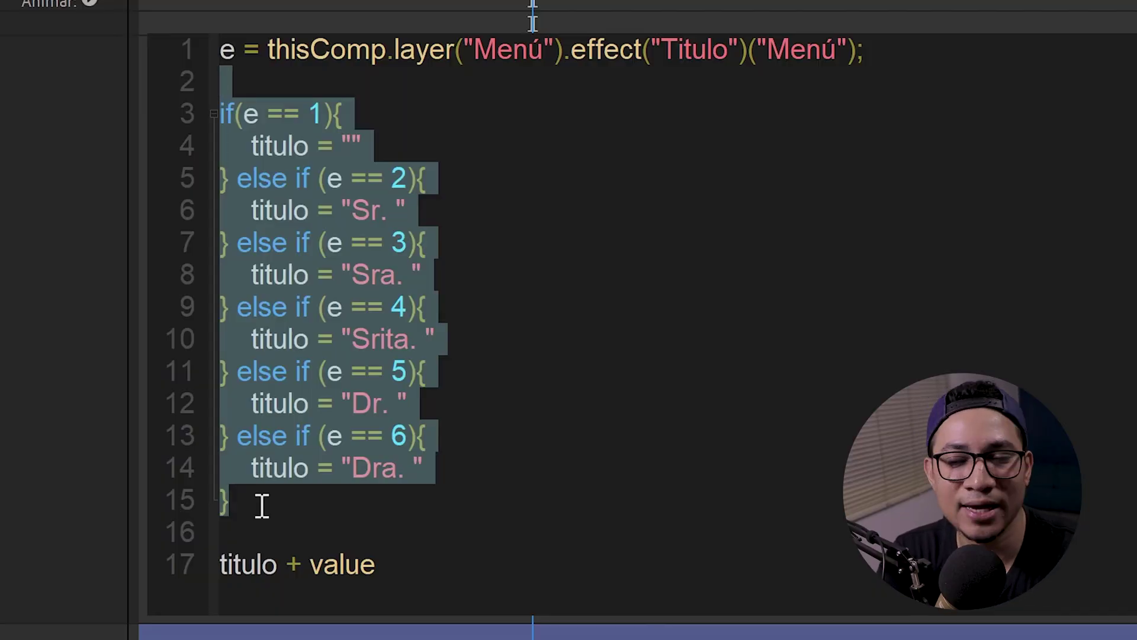
# - Replace the if/else block with a titulo array of Sr., Sra., Srita., Dr., Dra. and use titulo[e] + value
pyautogui.press('BackSpace')
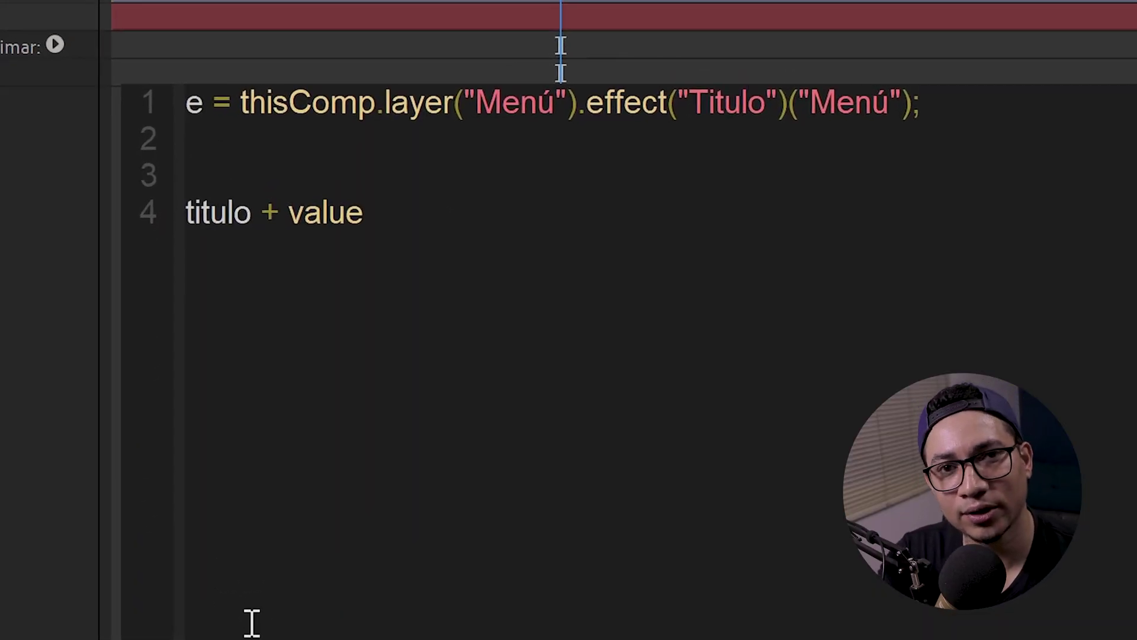
pyautogui.write('titulo')
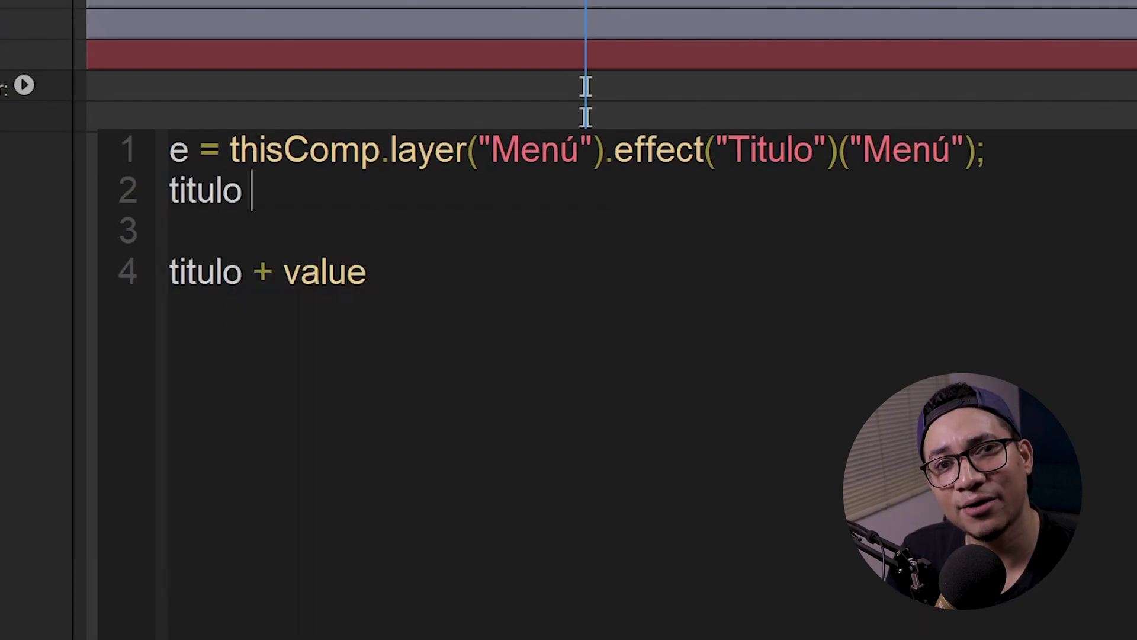
pyautogui.write('[ 0')
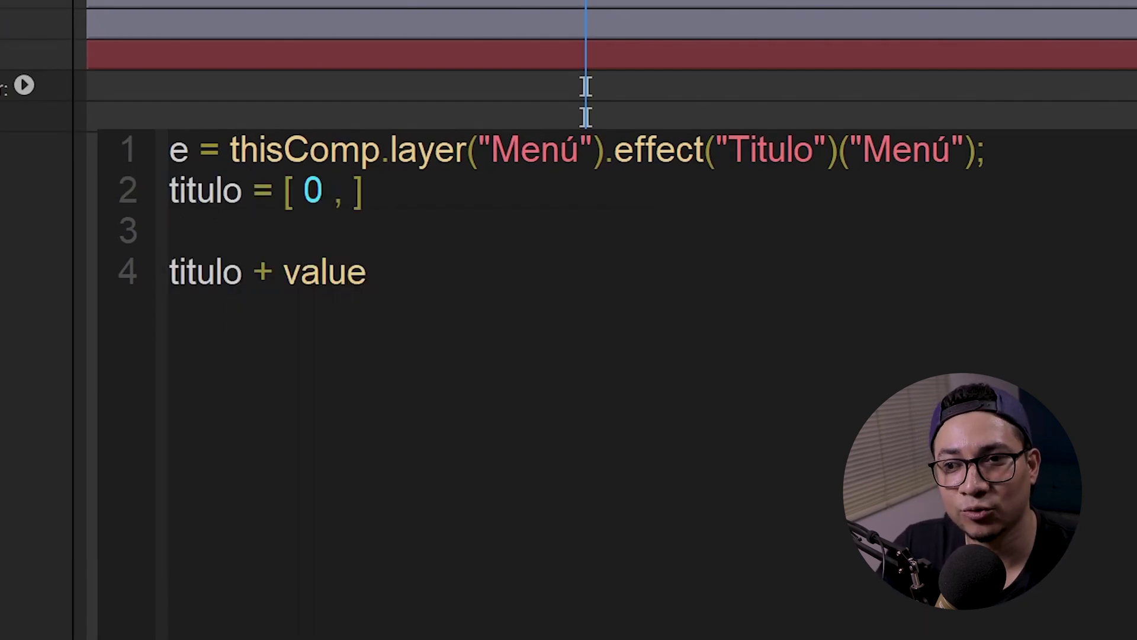
pyautogui.write(', "Sr. ", "')
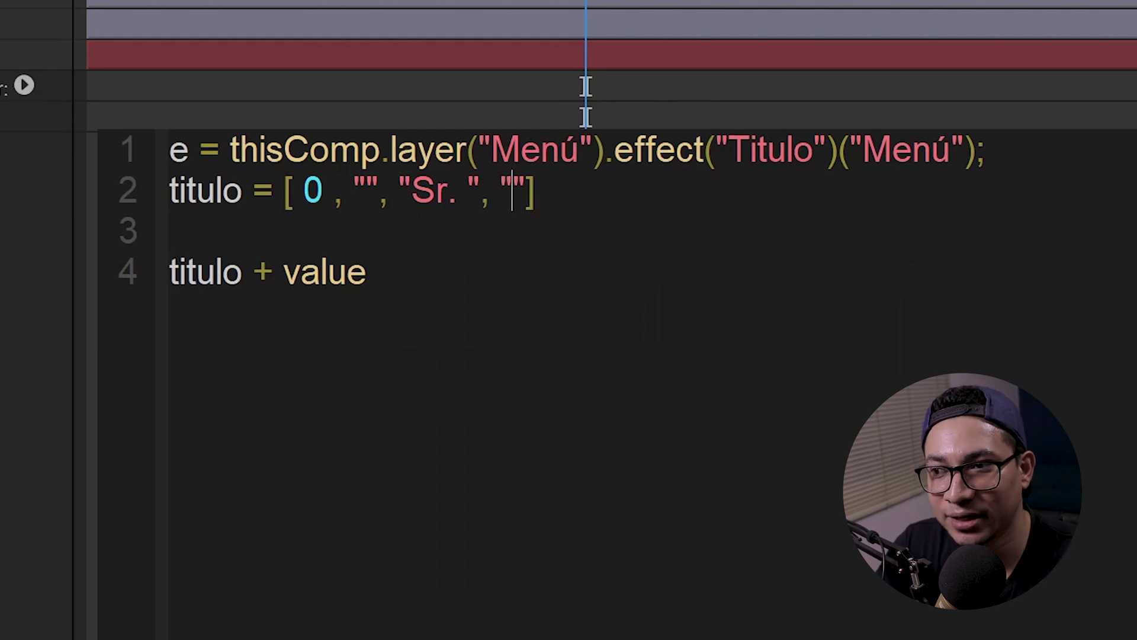
pyautogui.write('Sra. ", "Srita. ", ')
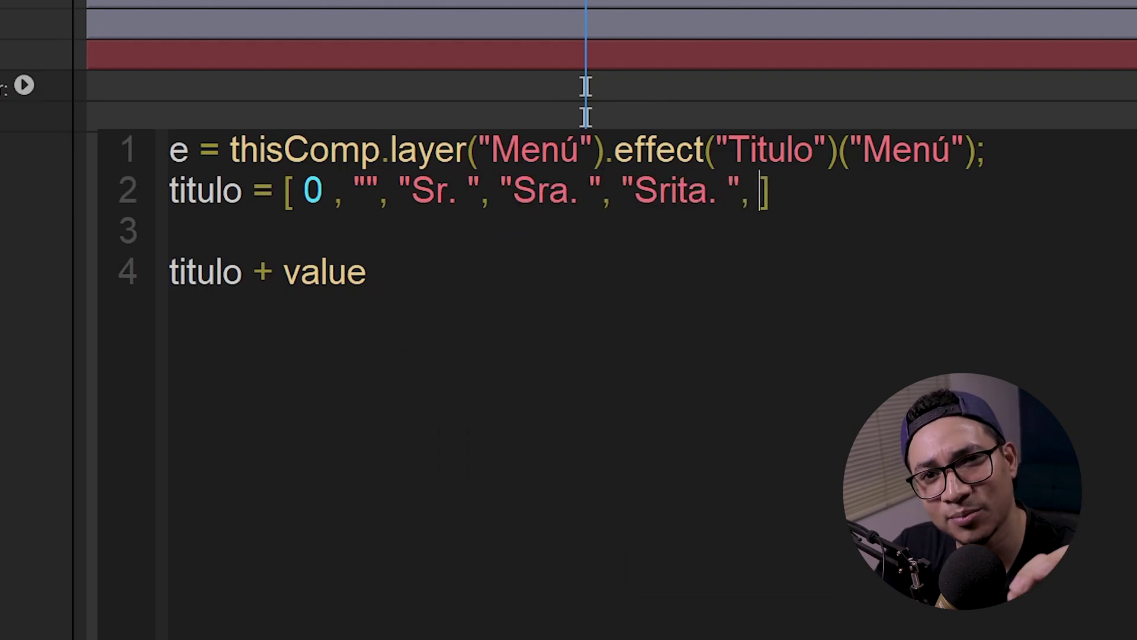
pyautogui.write('"Dr. ", "')
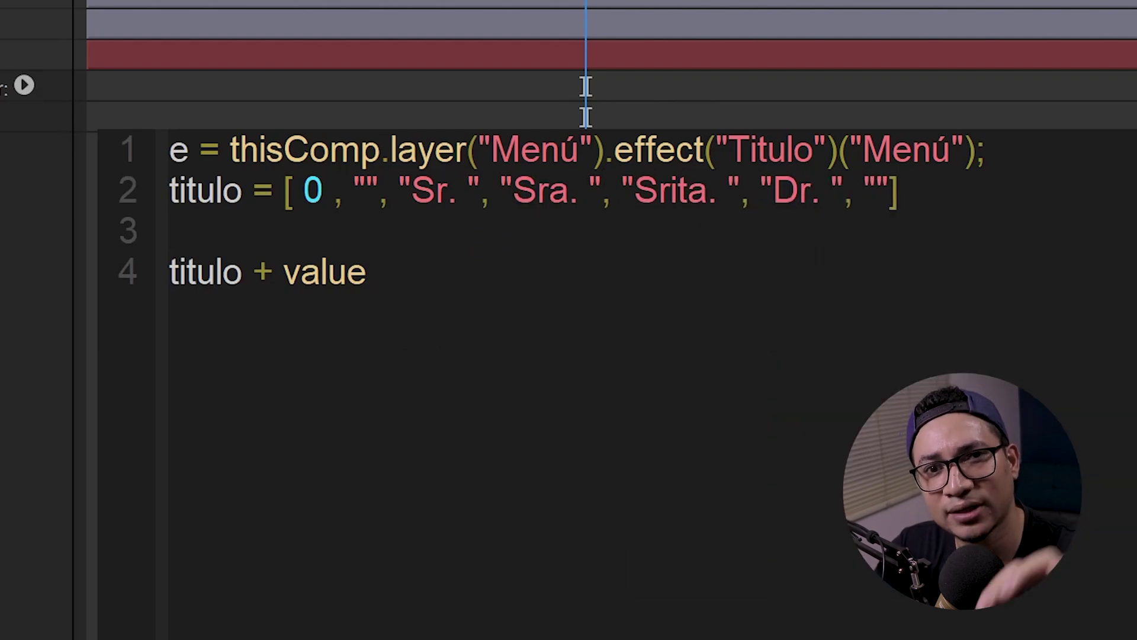
pyautogui.write('Dra. "')
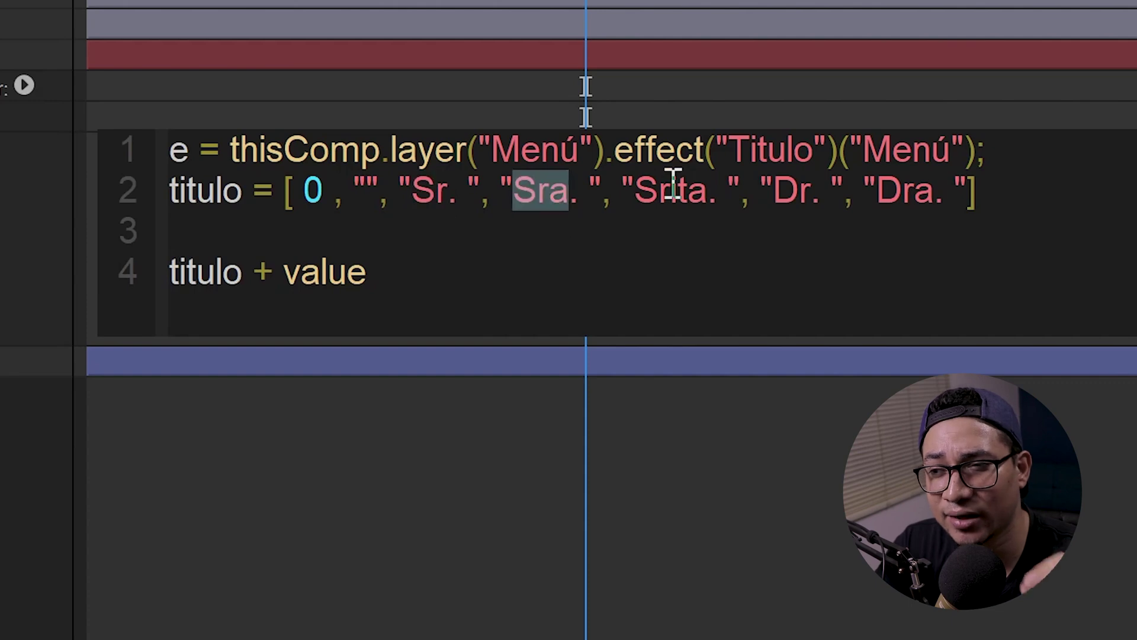
pyautogui.click(278, 270)
pyautogui.write('[')
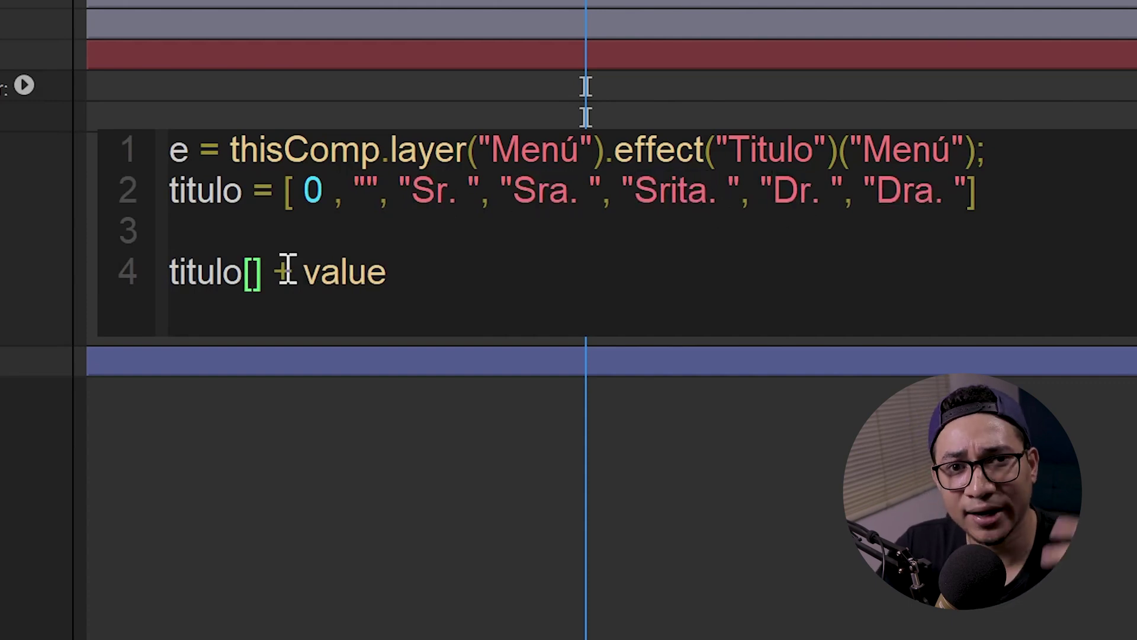
pyautogui.write('e')
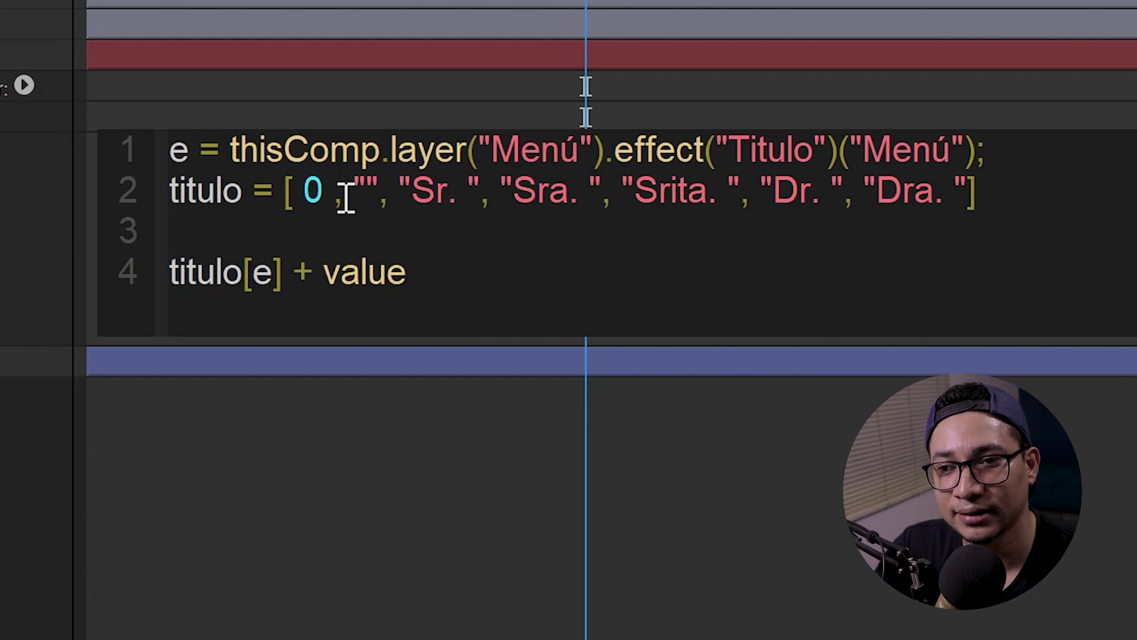
# - Replace the array's leading 0 entry with "Cualquier cosa"
pyautogui.moveTo(303, 190); pyautogui.dragTo(961, 184)
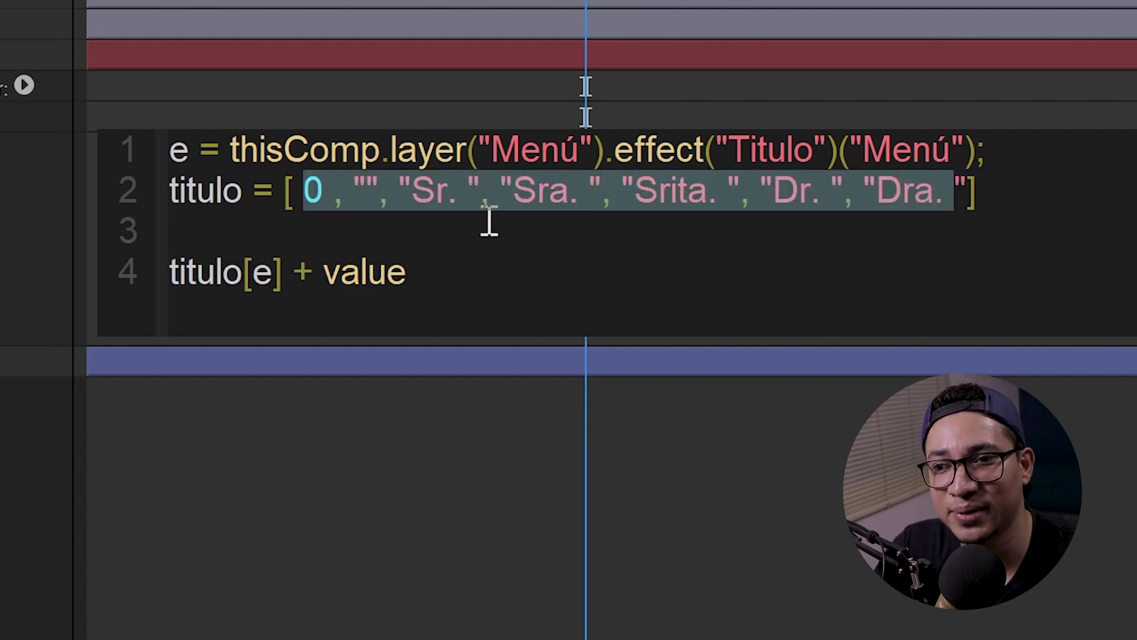
pyautogui.click(313, 201)
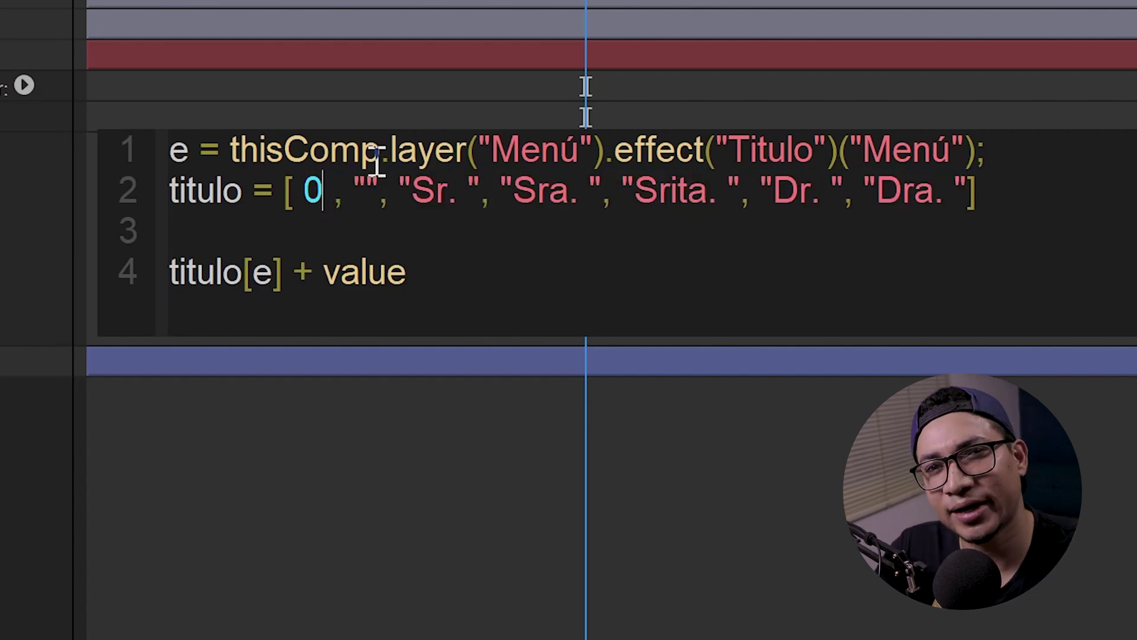
pyautogui.press('BackSpace')
pyautogui.write('"Cua')
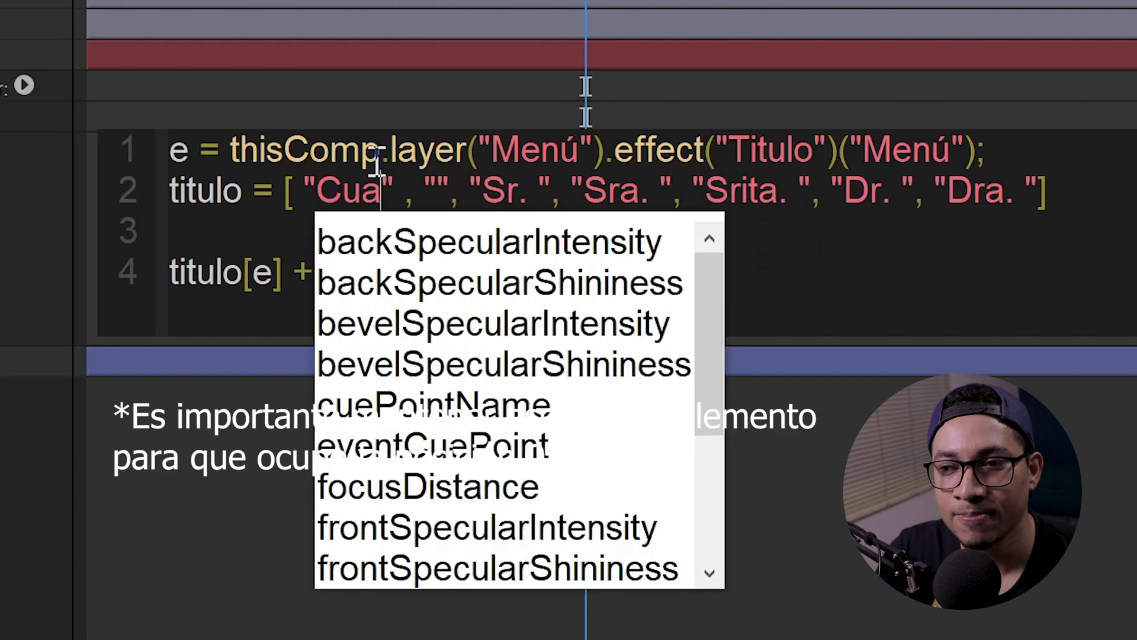
pyautogui.write('lquier cosa')
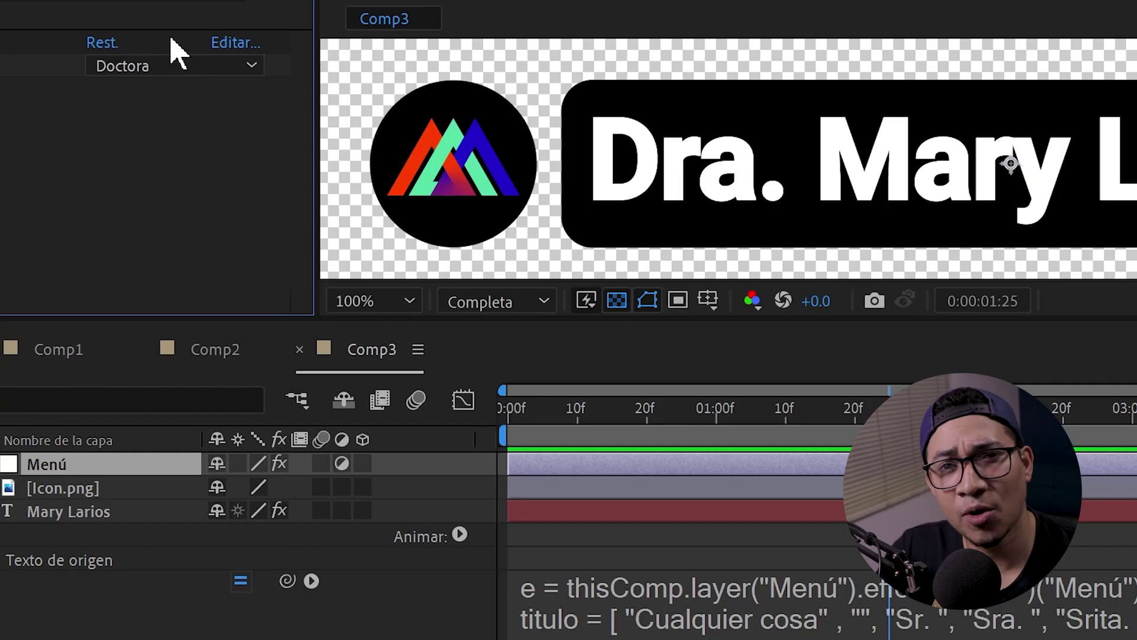
# - Test the array expression by choosing Señora, then Señorita, as the title
pyautogui.click(152, 65)
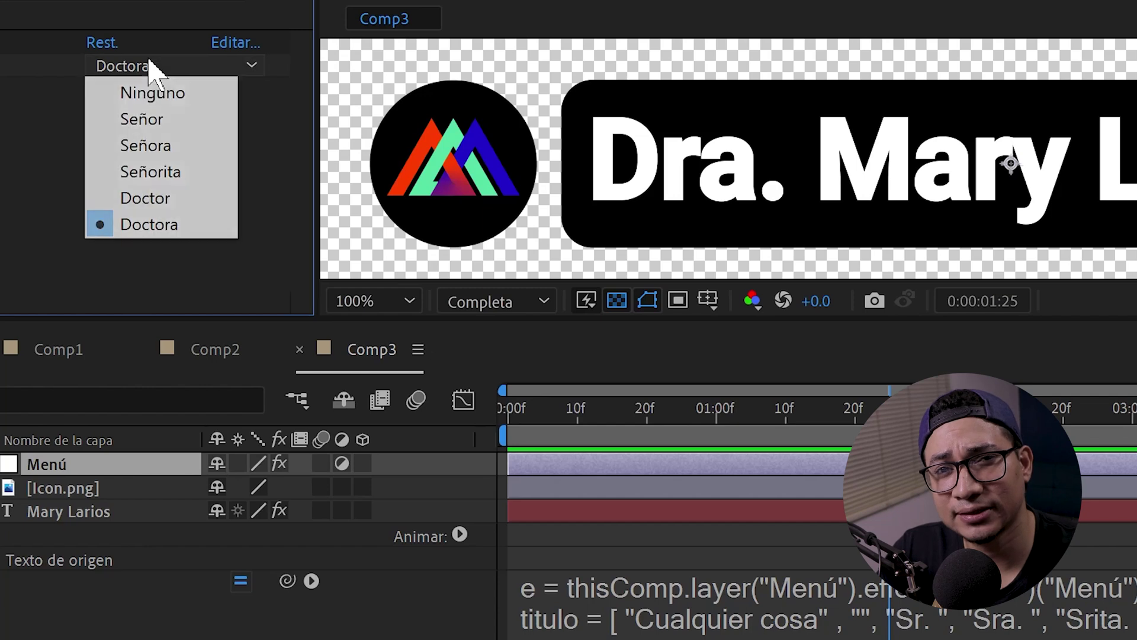
pyautogui.click(166, 146)
pyautogui.click(169, 66)
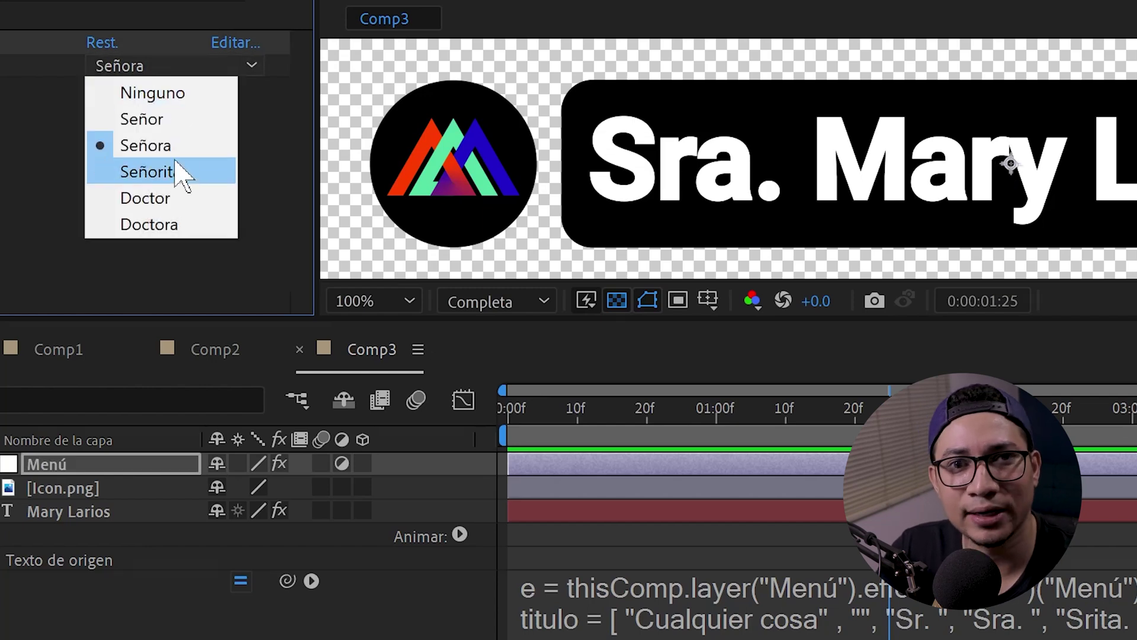
pyautogui.click(178, 171)
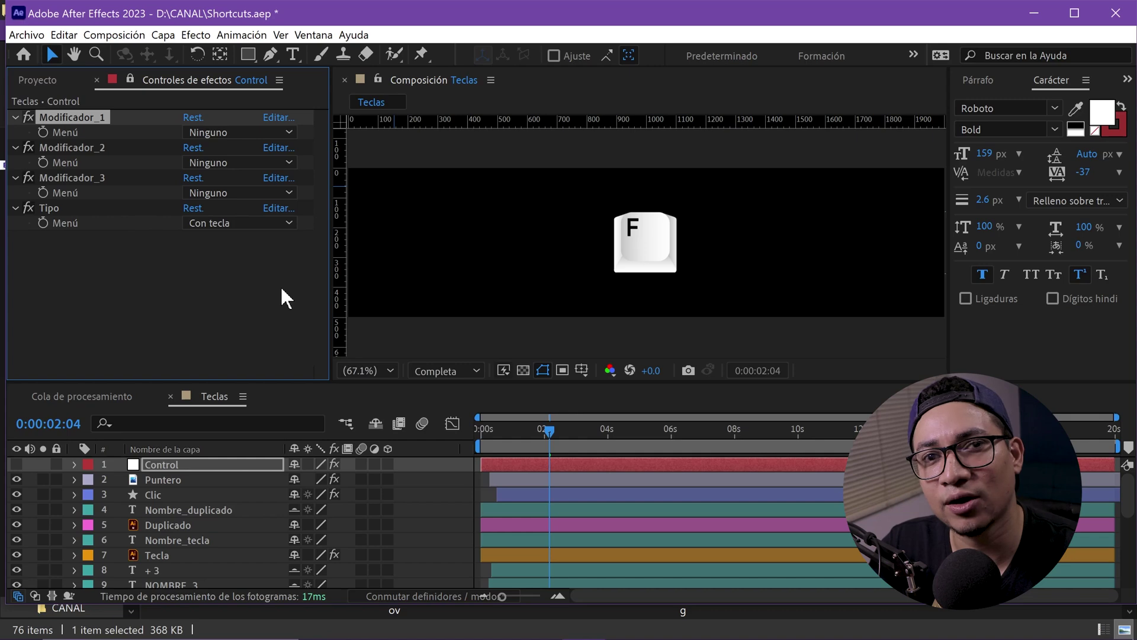
# - Set Modificador_1 to CTRL, Modificador_2 to ALT and Modificador_3 to SHIFT
pyautogui.click(237, 132)
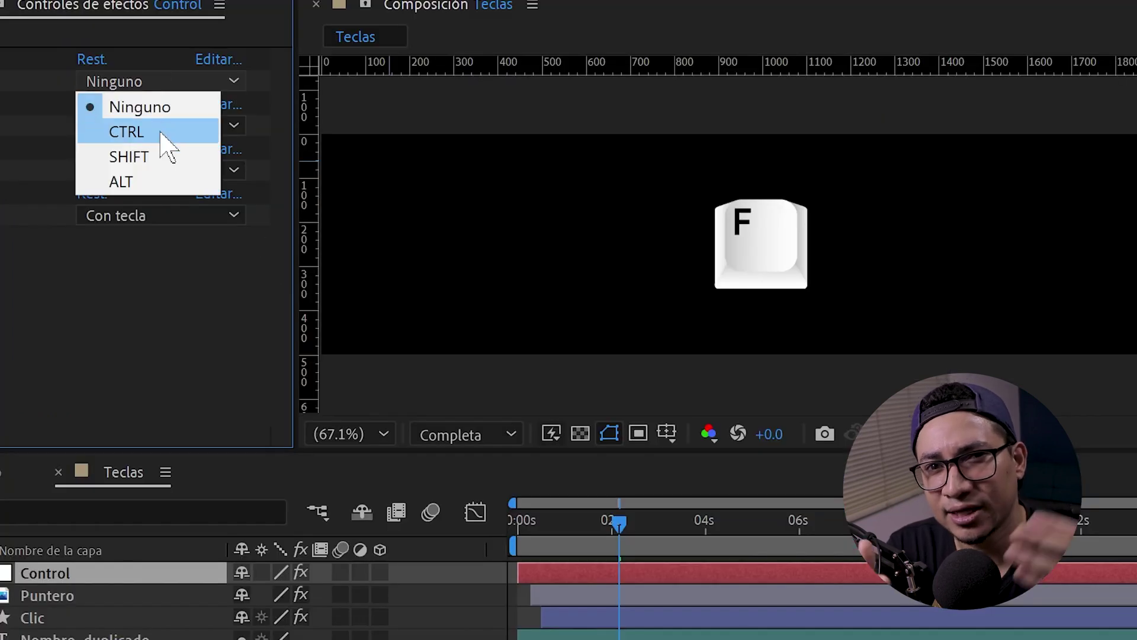
pyautogui.click(239, 158)
pyautogui.click(172, 136)
pyautogui.click(166, 202)
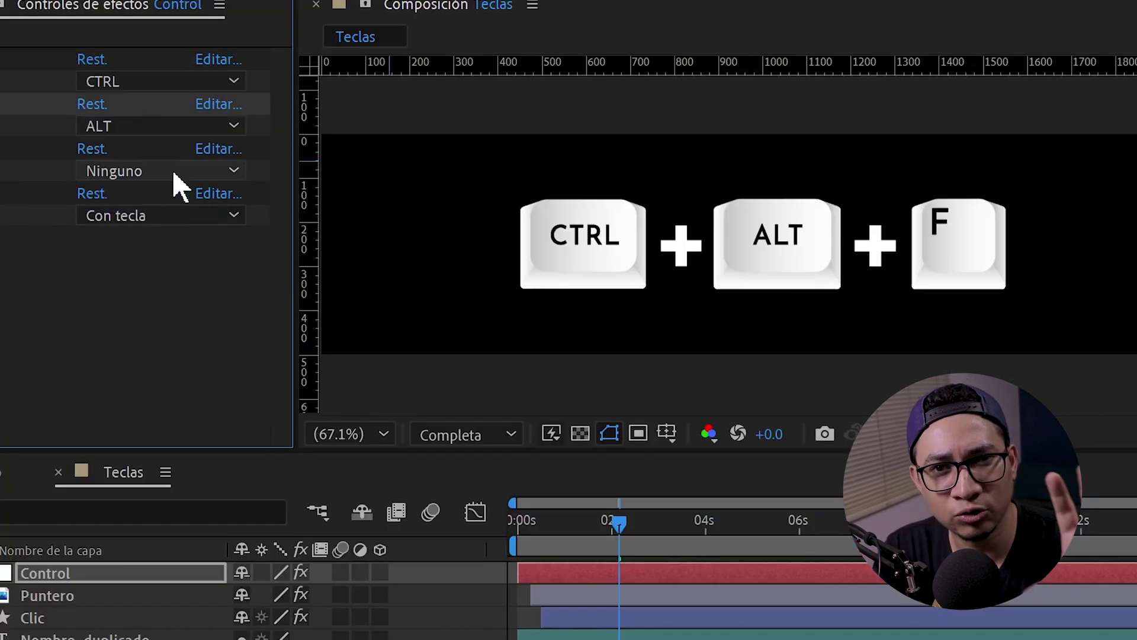
pyautogui.click(172, 170)
pyautogui.click(193, 224)
# - Cycle Tipo through Duplicado and Sin tecla, ending on Clic for a mouse-click icon
pyautogui.click(183, 217)
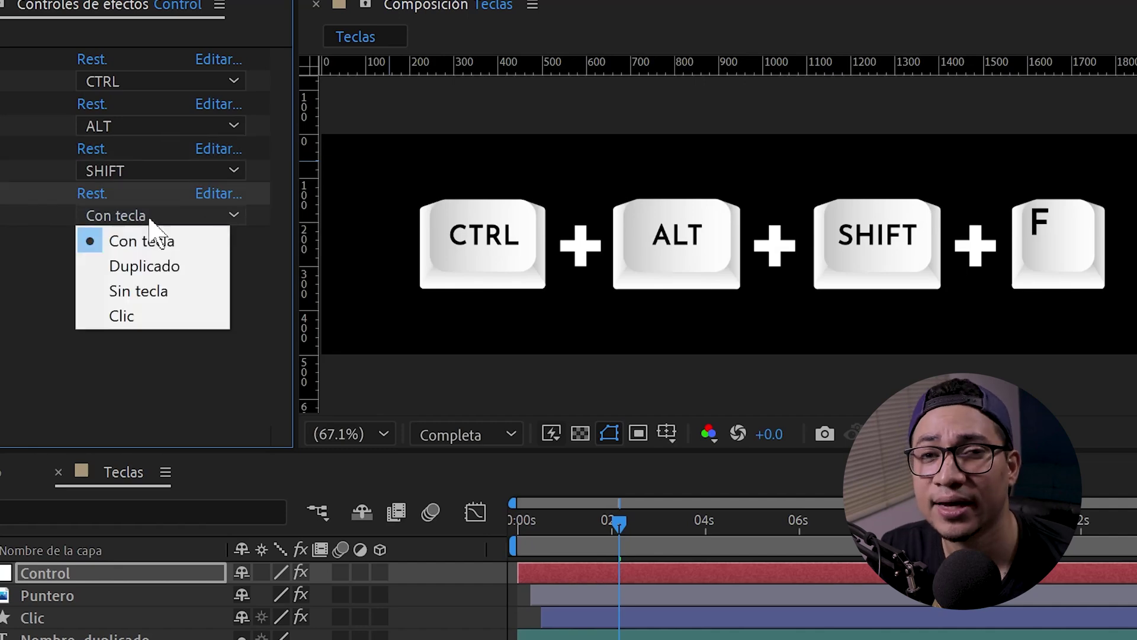
pyautogui.click(168, 264)
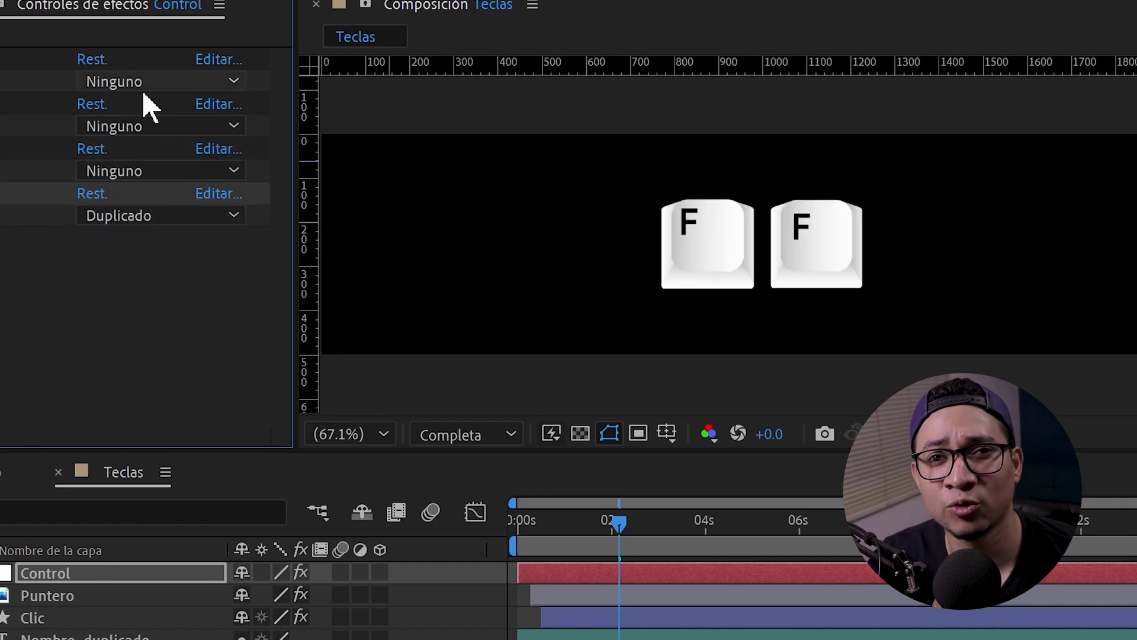
pyautogui.click(163, 216)
pyautogui.click(225, 289)
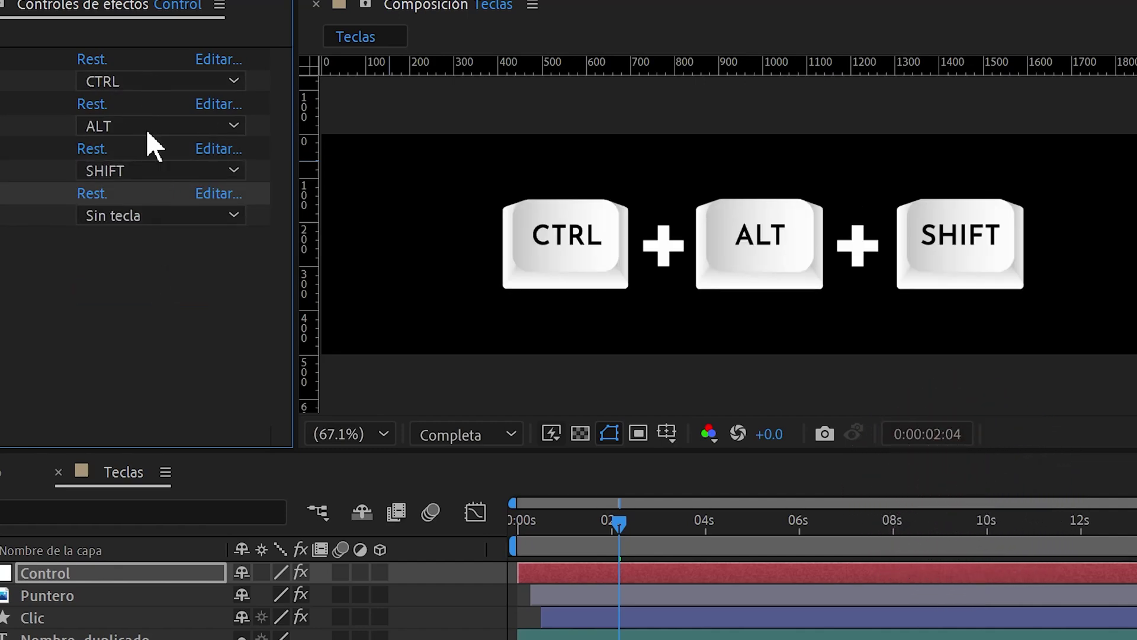
pyautogui.click(149, 215)
pyautogui.click(153, 312)
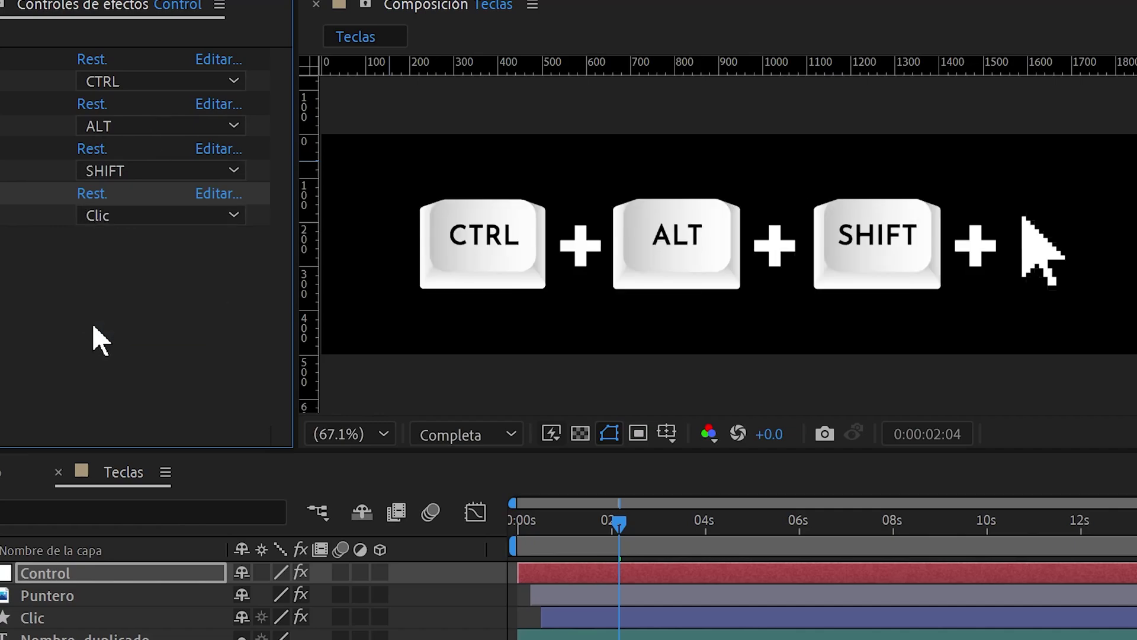